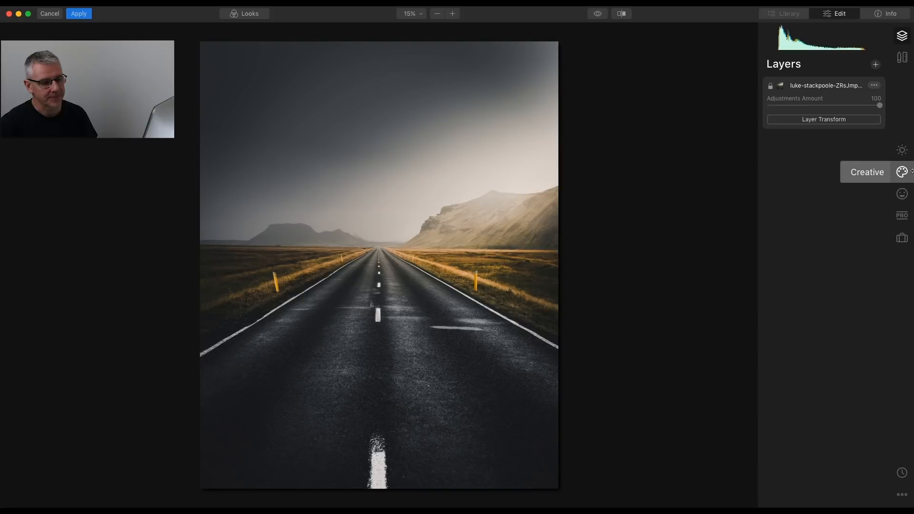
Add an Adjustable Gradient to the road photo and lower the exposure of its bottom half to -92
left_click(902, 216)
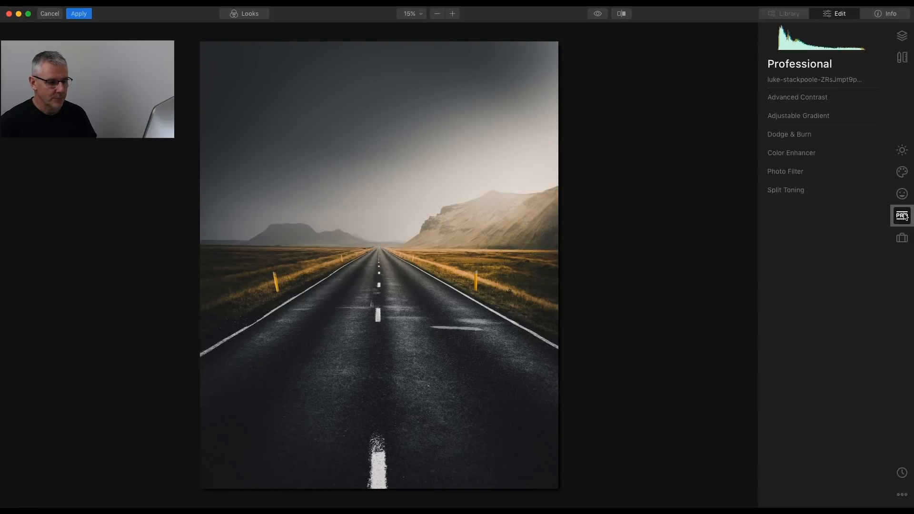
left_click(817, 117)
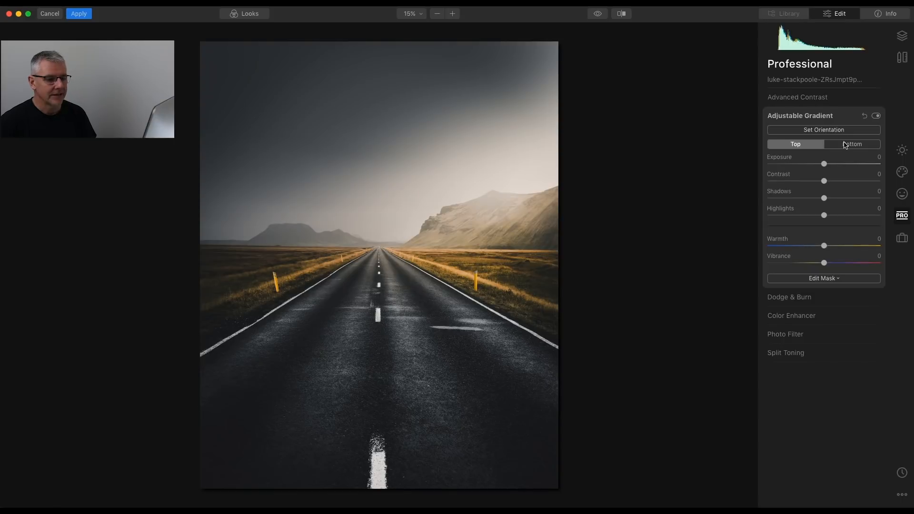
left_click(844, 148)
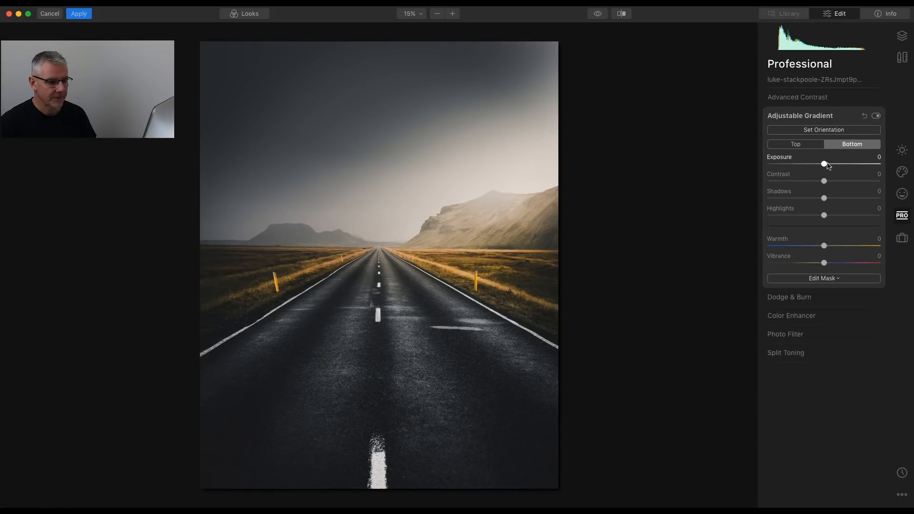
left_click_drag(825, 164, 773, 165)
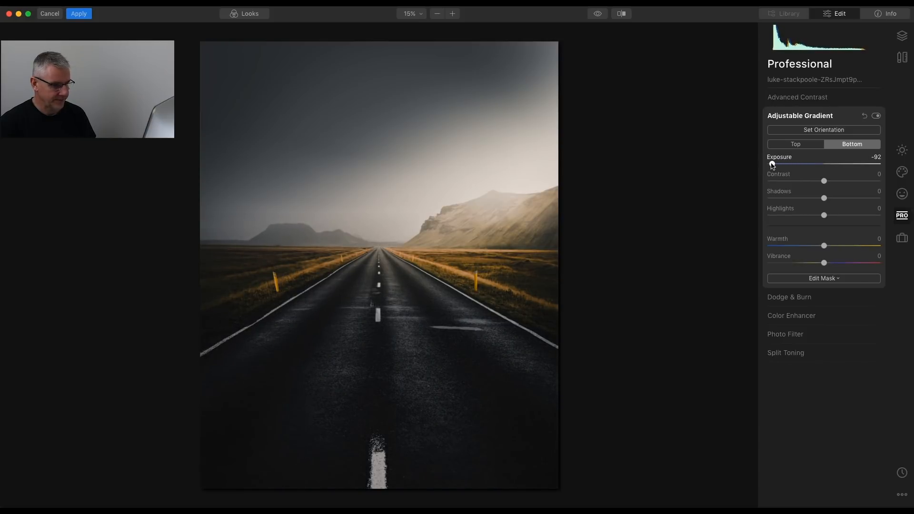
Reorient the gradient by narrowing its blend to 1 and placing the transition across the road, just below the horizontal white smear
left_click(823, 130)
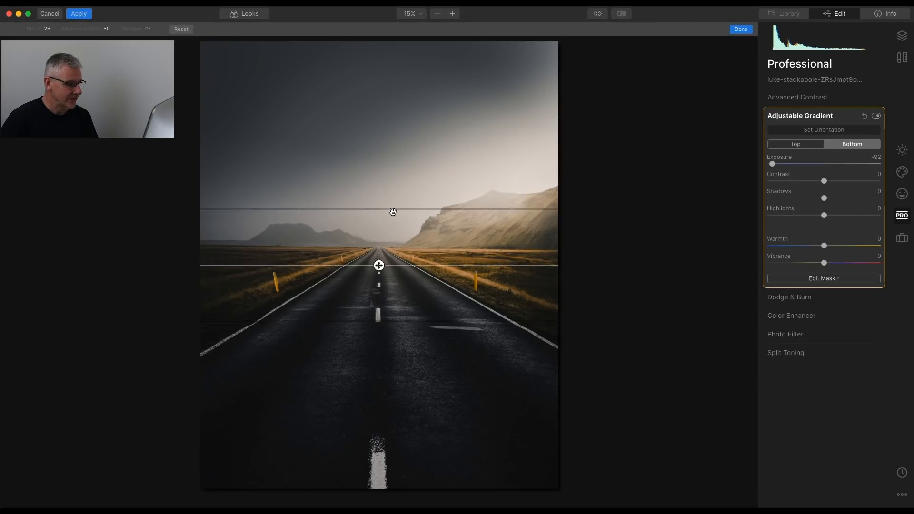
left_click_drag(393, 210, 388, 343)
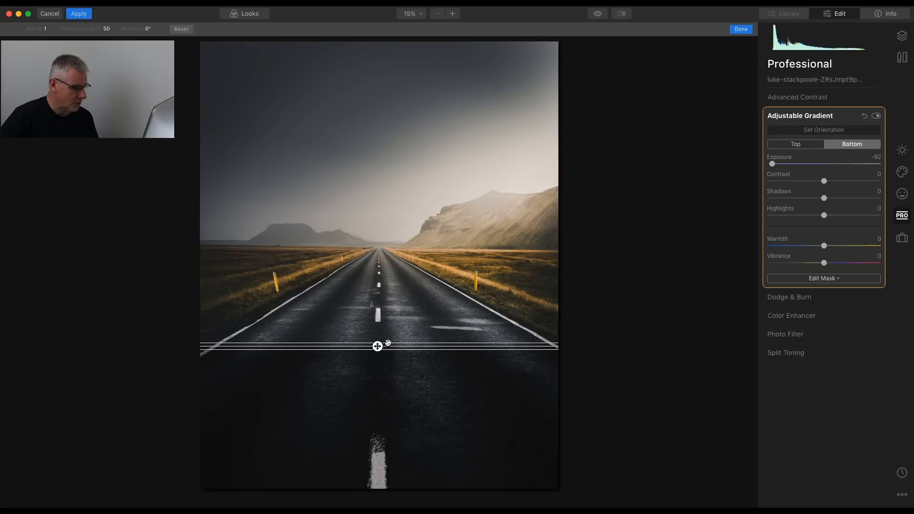
left_click_drag(378, 346, 378, 340)
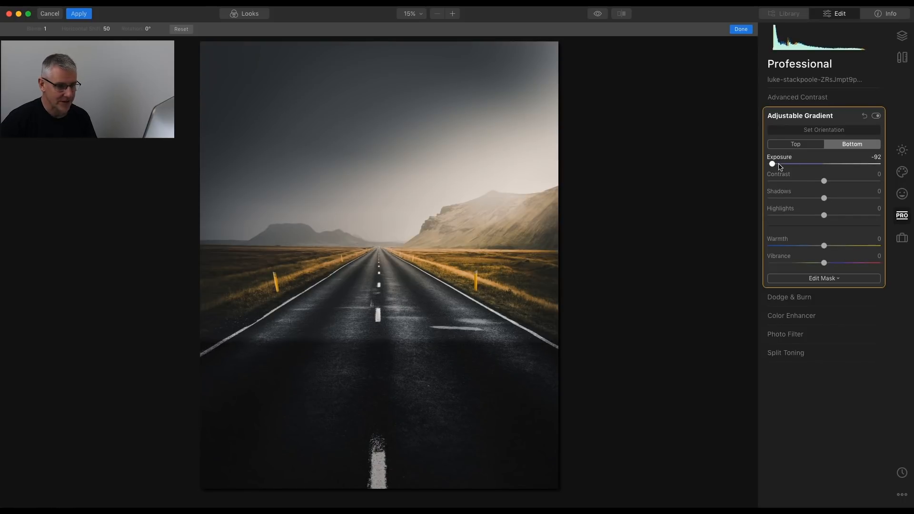
Darken the gradient's bottom half further with exposure -99, shadows -46 and highlights -34
left_click_drag(772, 164, 768, 165)
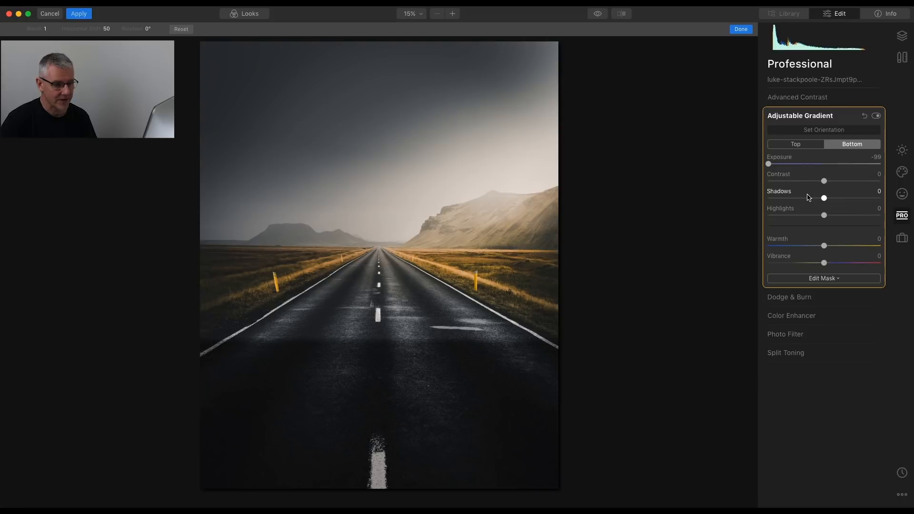
left_click_drag(824, 198, 805, 217)
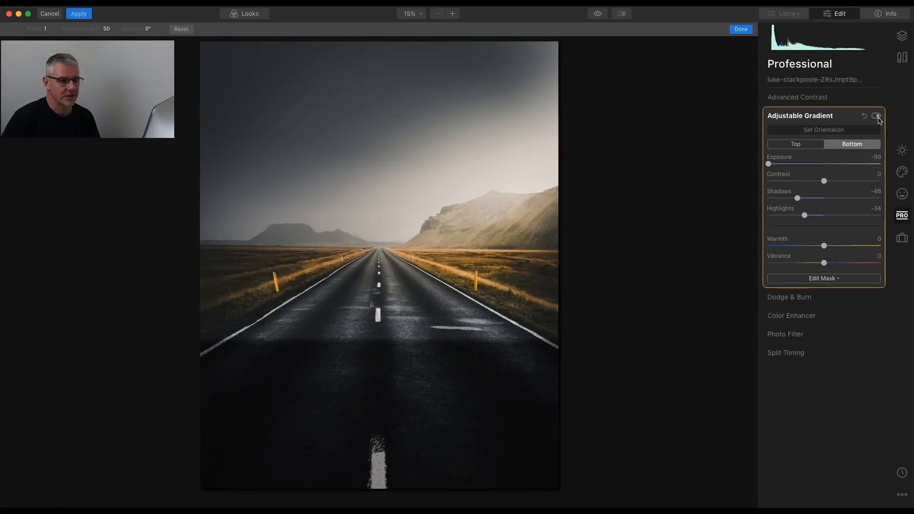
mouse_move(410, 178)
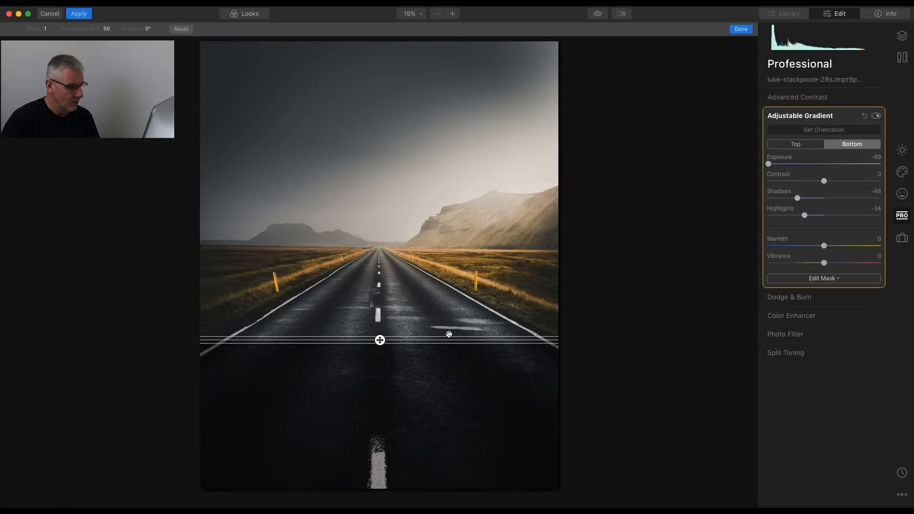
Add the same road photo as a new image layer and set its image opacity to 44
left_click(902, 39)
left_click(875, 65)
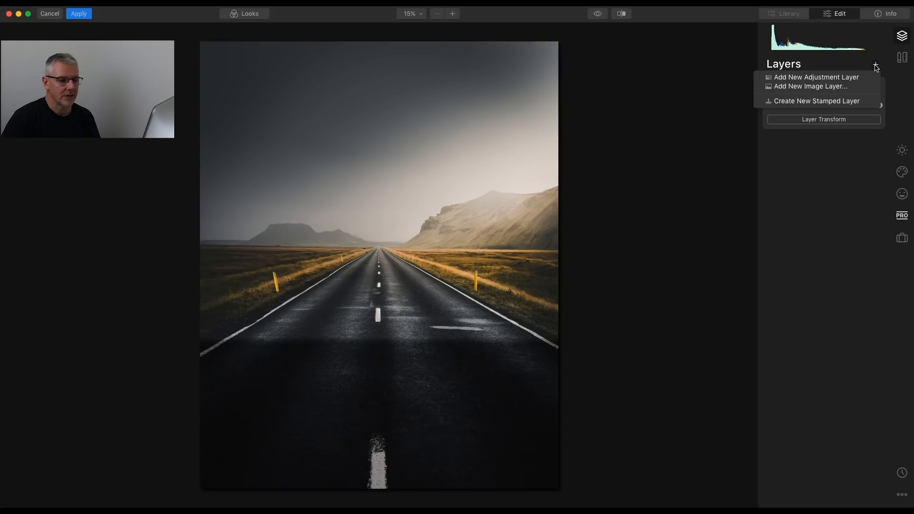
left_click(851, 89)
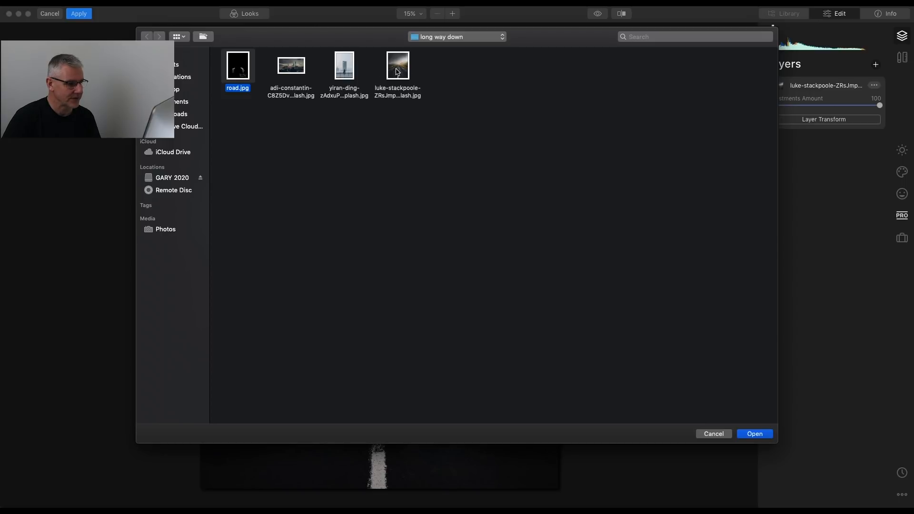
left_click(397, 71)
left_click(756, 435)
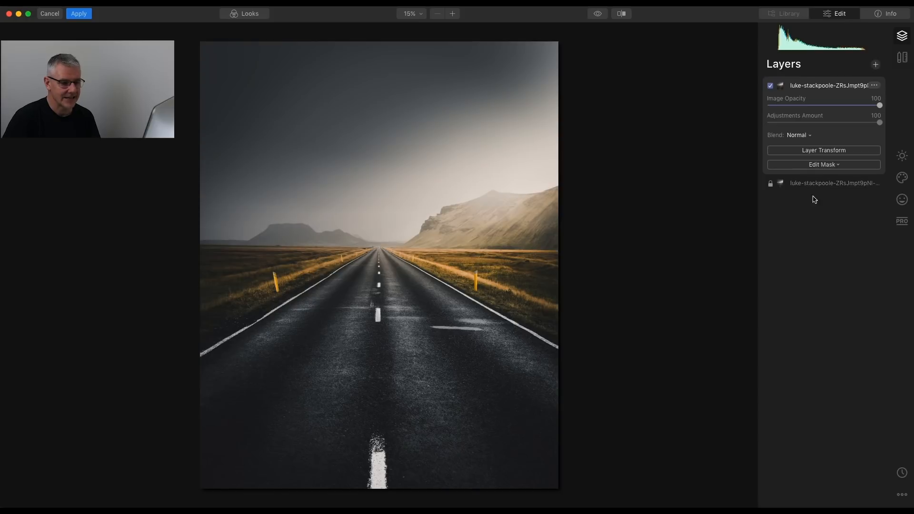
left_click_drag(879, 106, 814, 108)
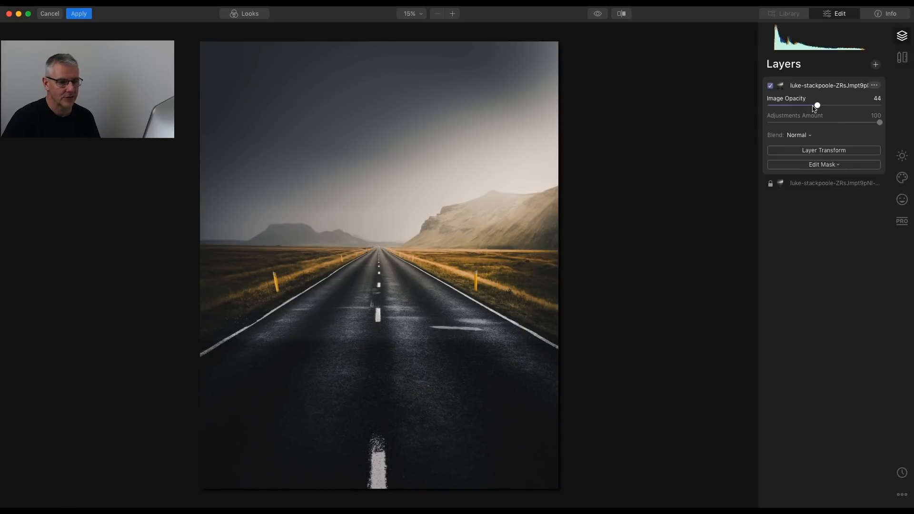
Transform the new image layer by rotating it to -60° and moving it toward the right side of the photo
left_click(828, 152)
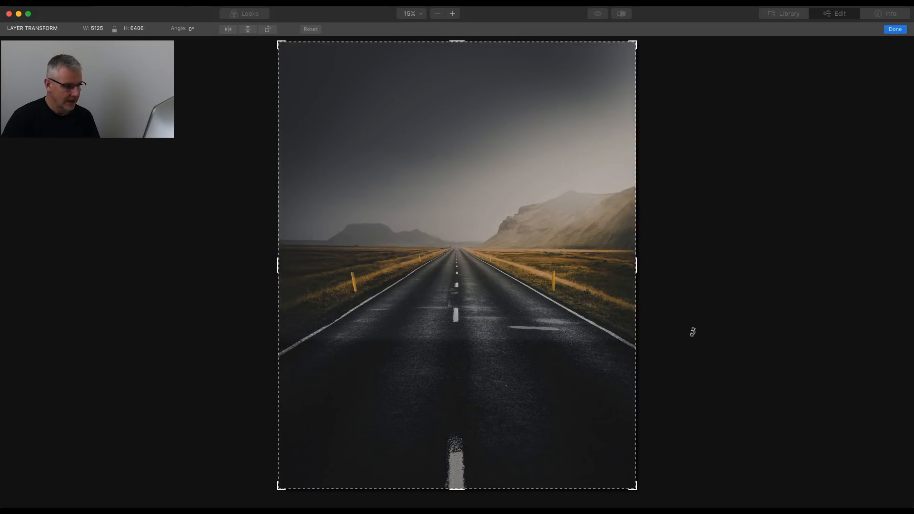
left_click_drag(691, 330, 490, 400)
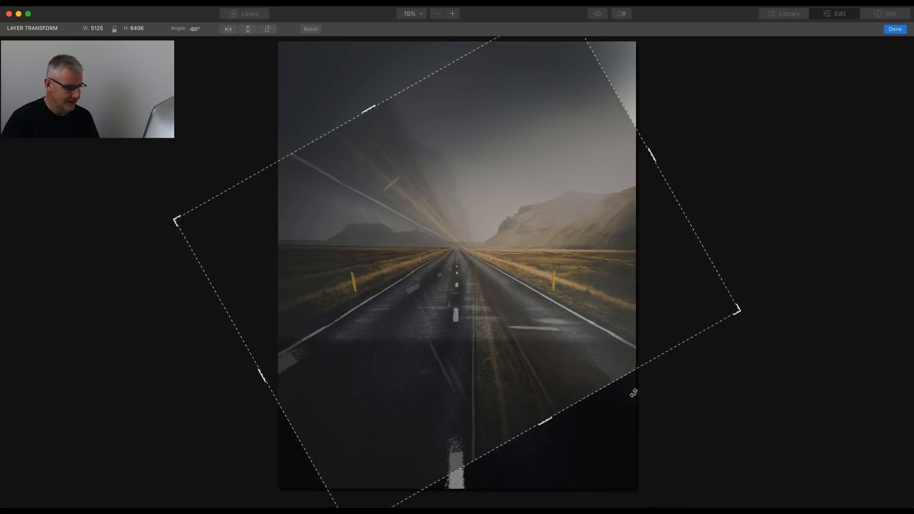
left_click_drag(551, 363, 693, 391)
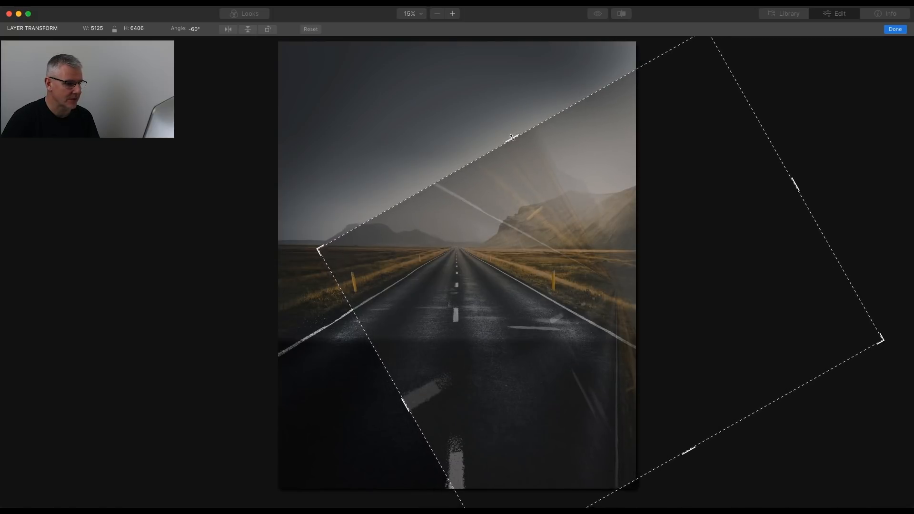
Stretch the rotated layer to a width of 7344 and a height of 11865
left_click_drag(511, 137, 430, 9)
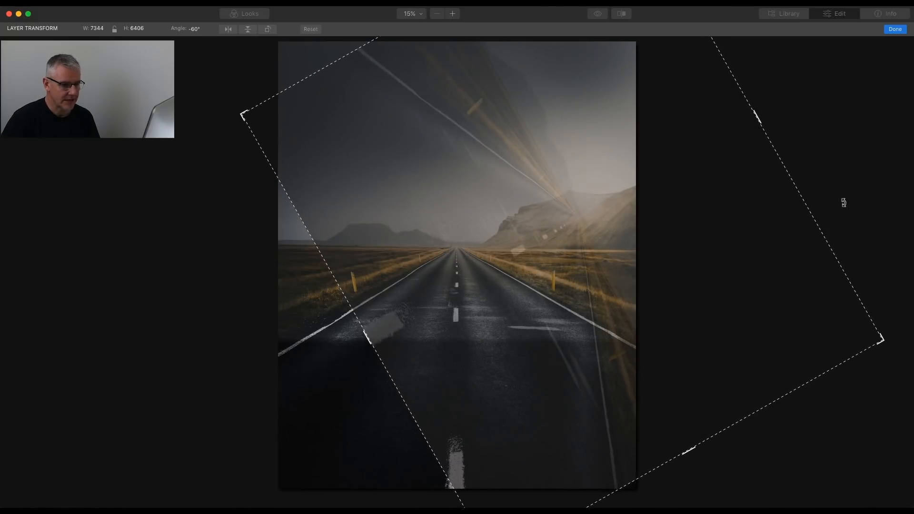
left_click_drag(757, 116, 893, 65)
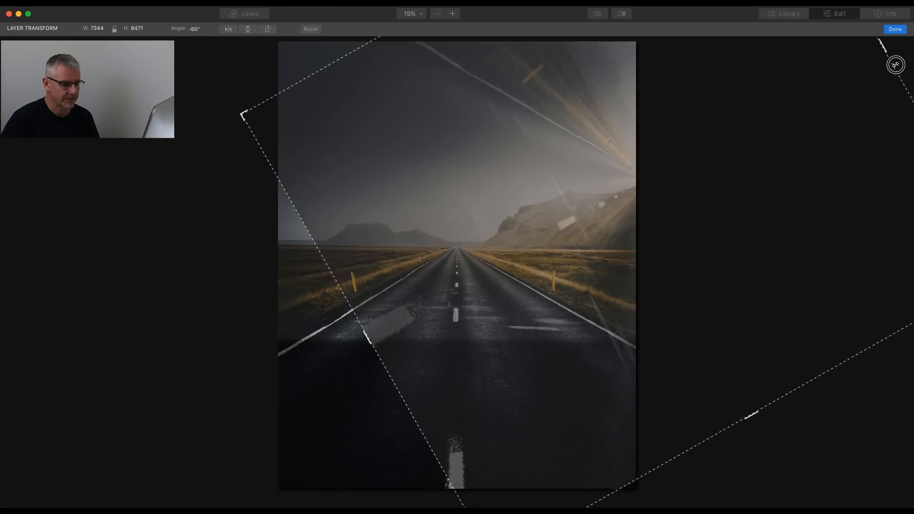
left_click_drag(368, 338, 158, 445)
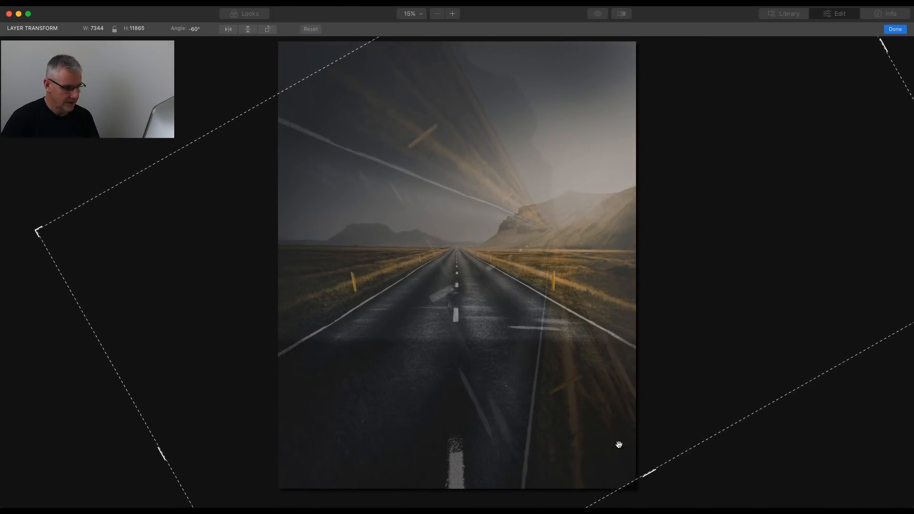
Reposition the layer and rotate it to -54° so its white road-edge line runs vertically near the photo's right edge, then finish the transform
left_click_drag(683, 438, 753, 386)
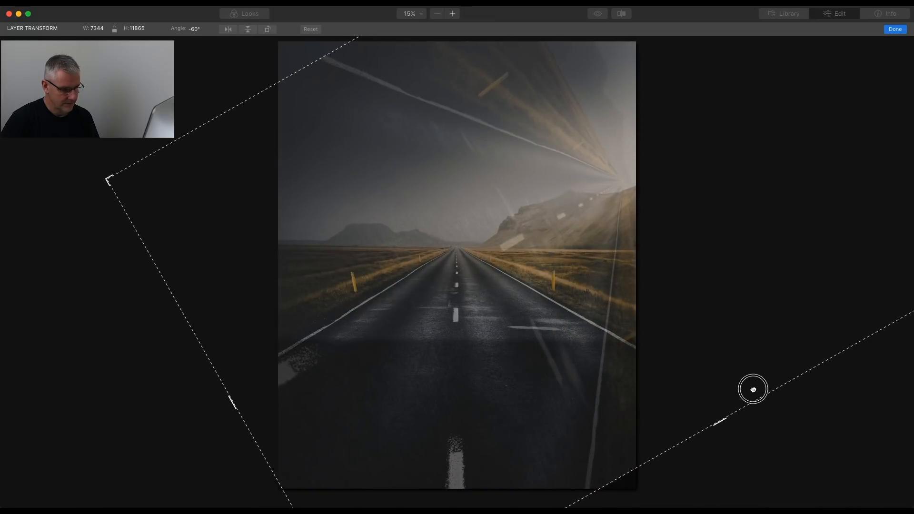
left_click_drag(781, 430, 790, 404)
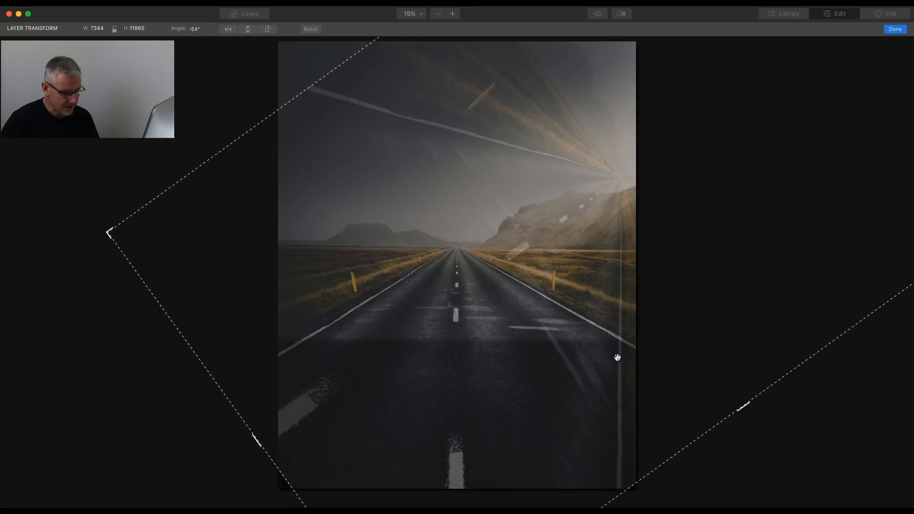
left_click_drag(617, 358, 614, 358)
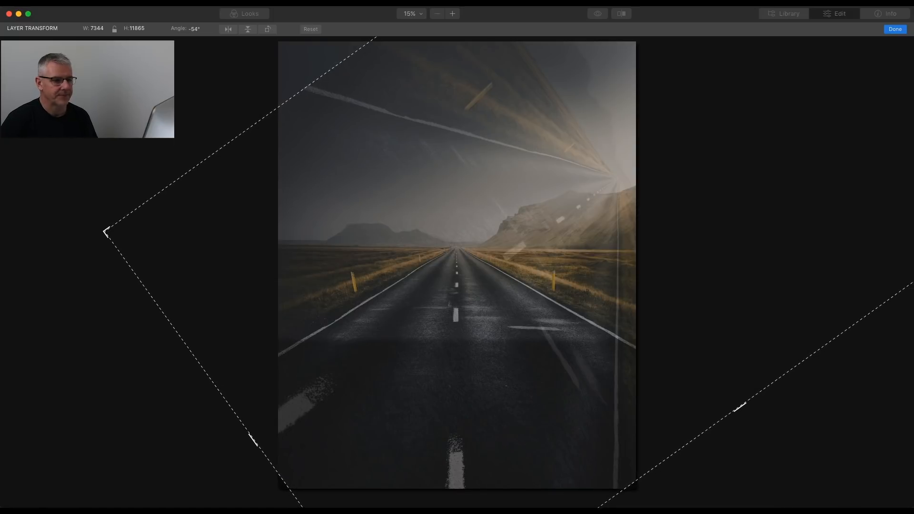
left_click(896, 30)
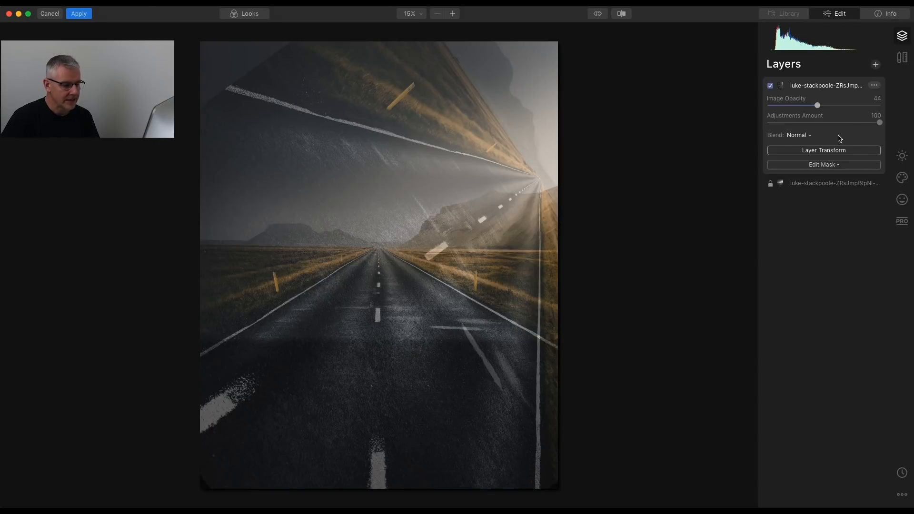
Hide the transformed layer and add the same road photo again as an image layer directly above the base layer
left_click(770, 86)
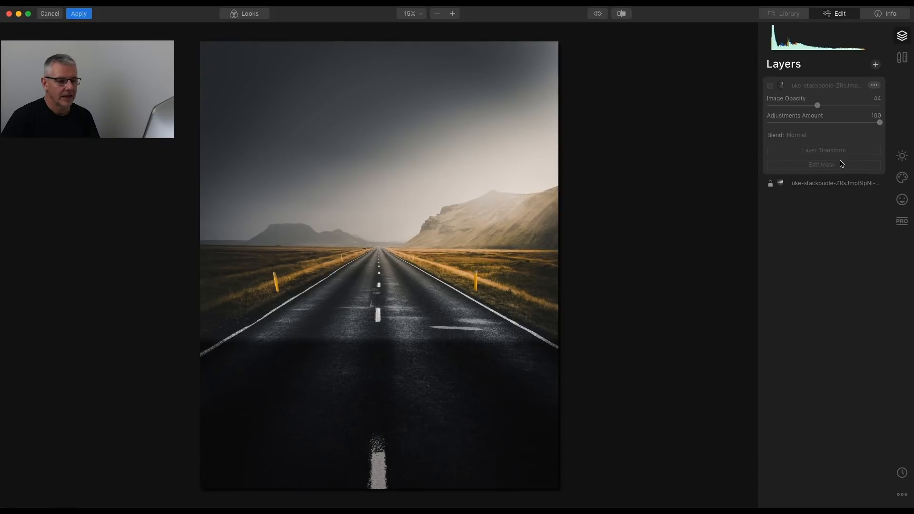
left_click(834, 184)
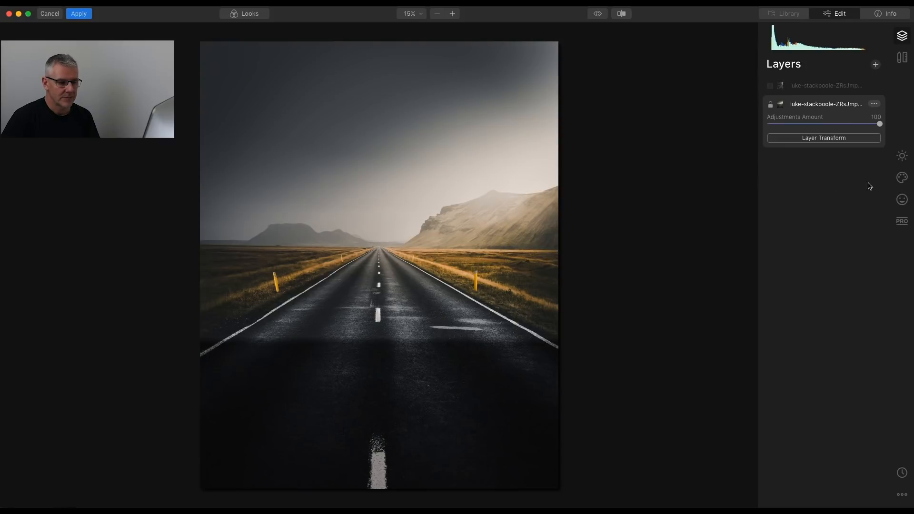
left_click(876, 65)
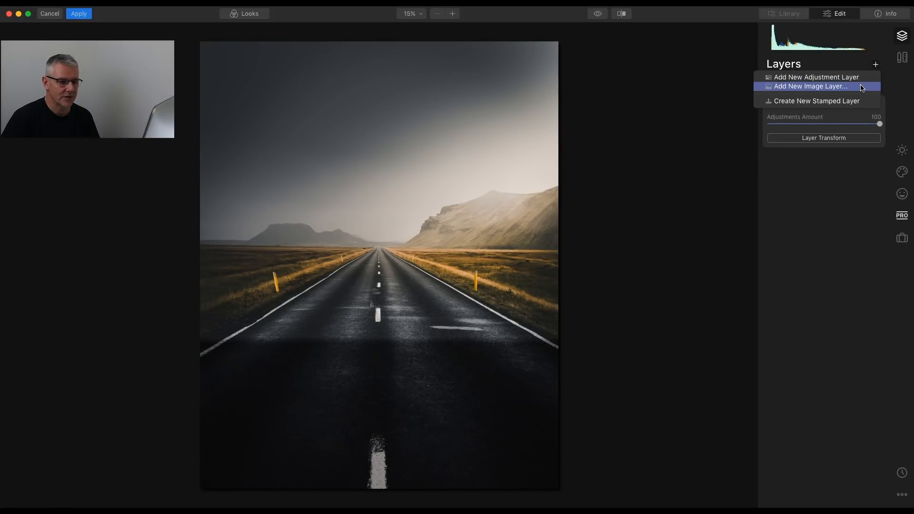
left_click(862, 89)
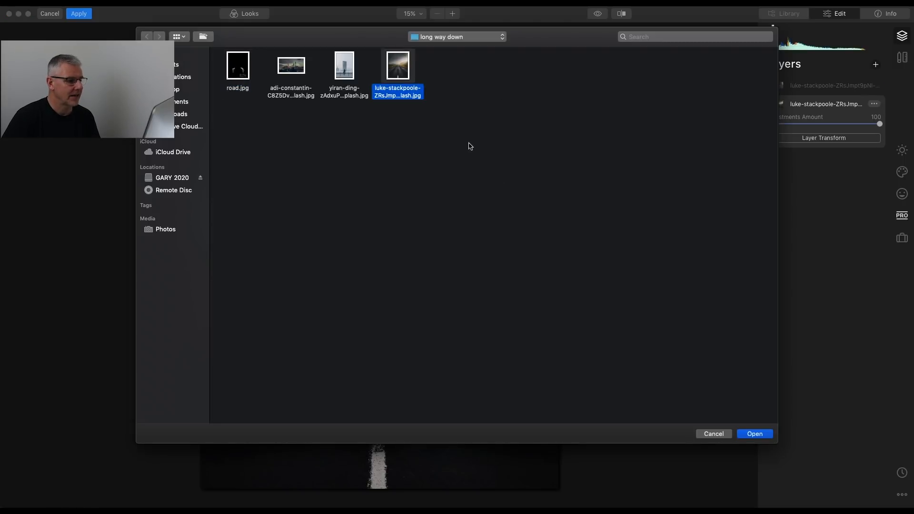
left_click(759, 436)
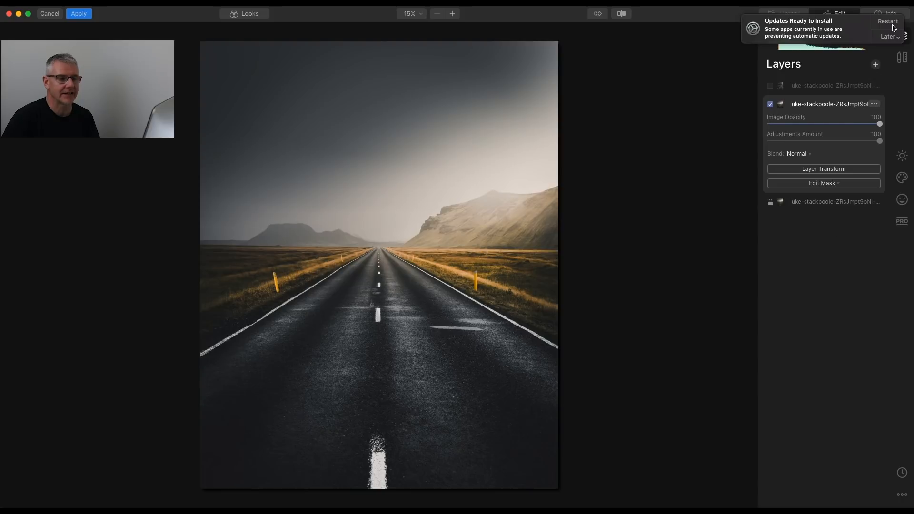
Lower the second image layer's opacity and rotate the layer to 57°
left_click_drag(875, 126, 839, 127)
left_click(833, 173)
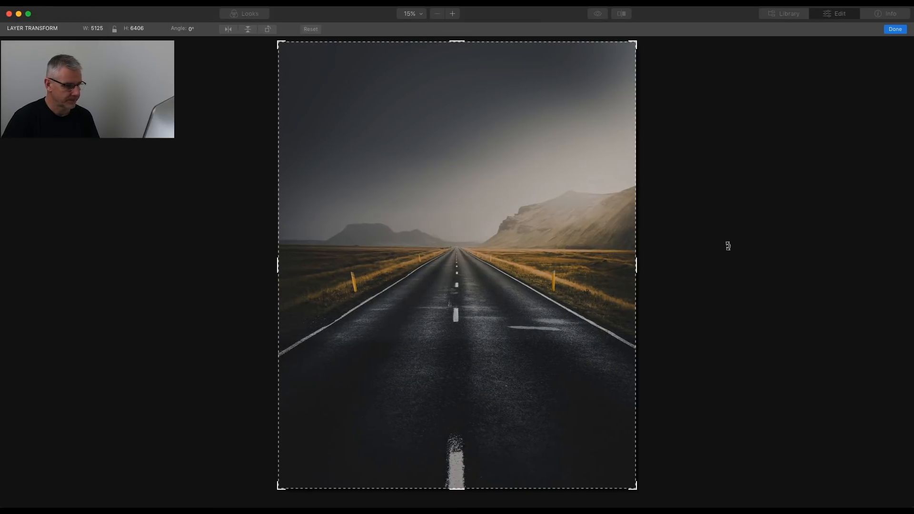
left_click_drag(692, 259, 581, 64)
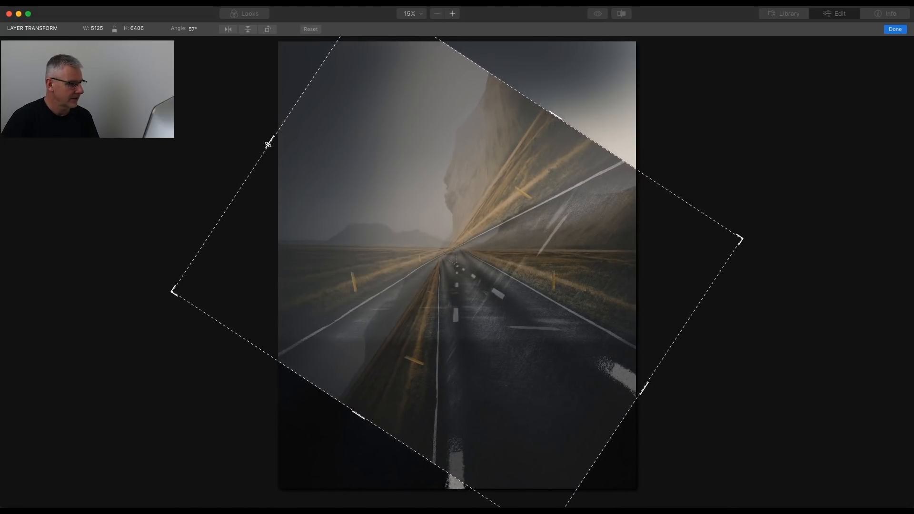
Stretch the second image layer to a width of 8925 and a height of 9585
left_click_drag(266, 144, 174, 496)
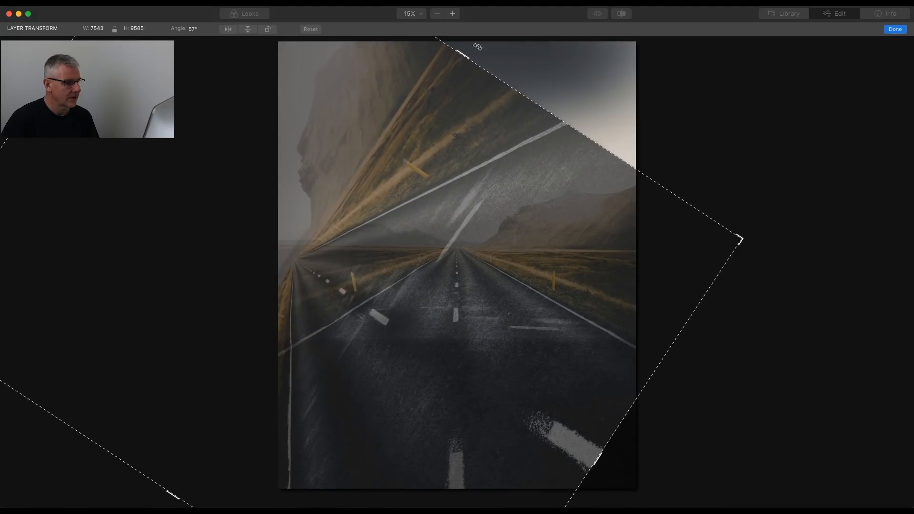
left_click_drag(463, 55, 553, 2)
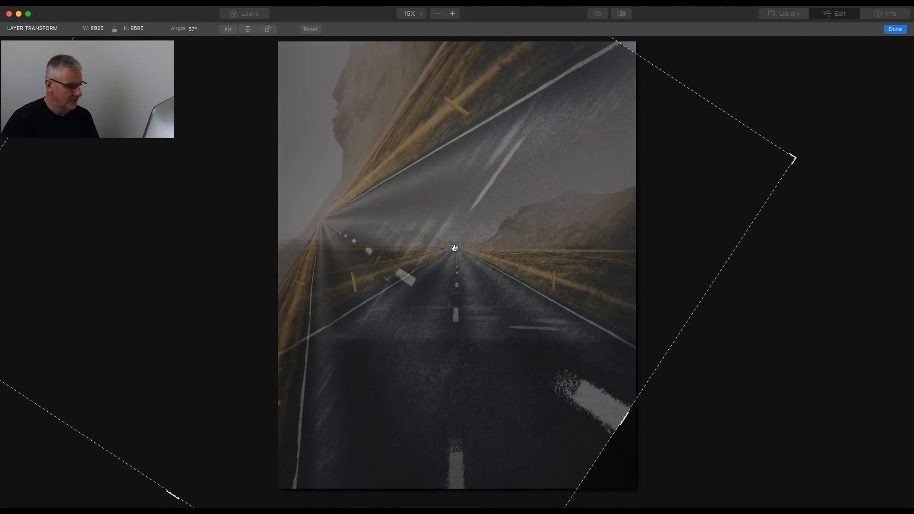
Reposition the second image layer and rotate it to 62° so its white road-edge line runs vertically near the photo's left edge, then finish the transform
left_click_drag(439, 344, 445, 280)
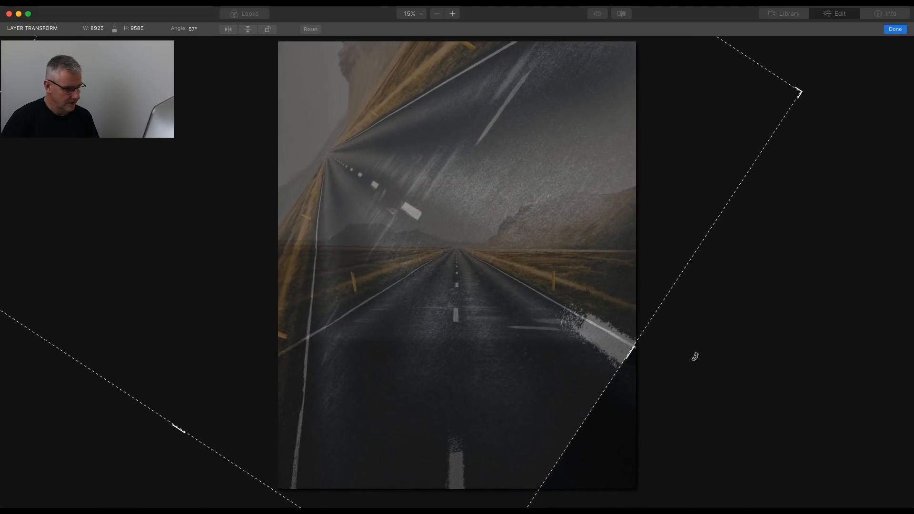
left_click_drag(696, 357, 702, 325)
left_click_drag(543, 367, 523, 370)
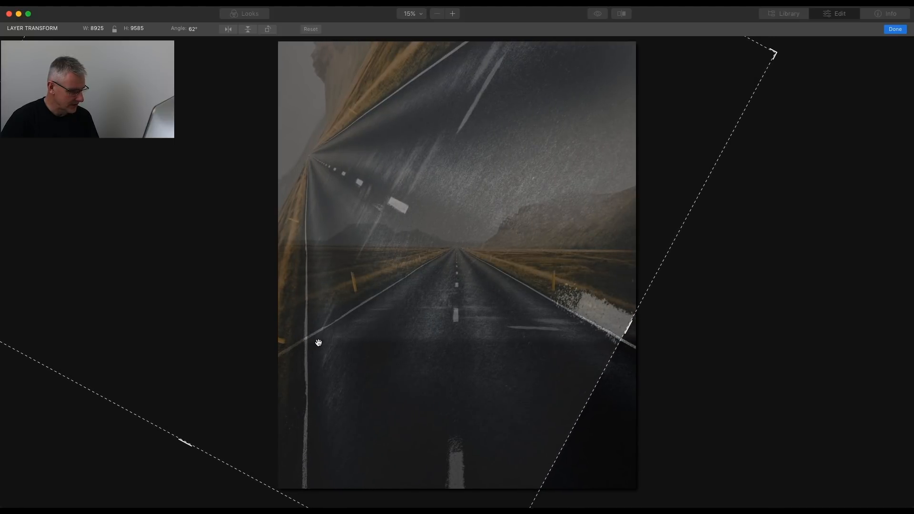
left_click_drag(338, 349, 338, 349)
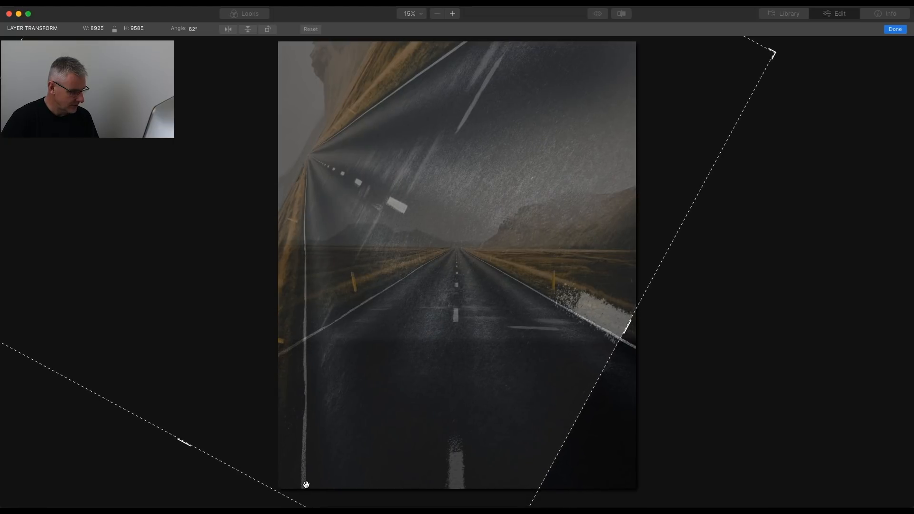
left_click(896, 29)
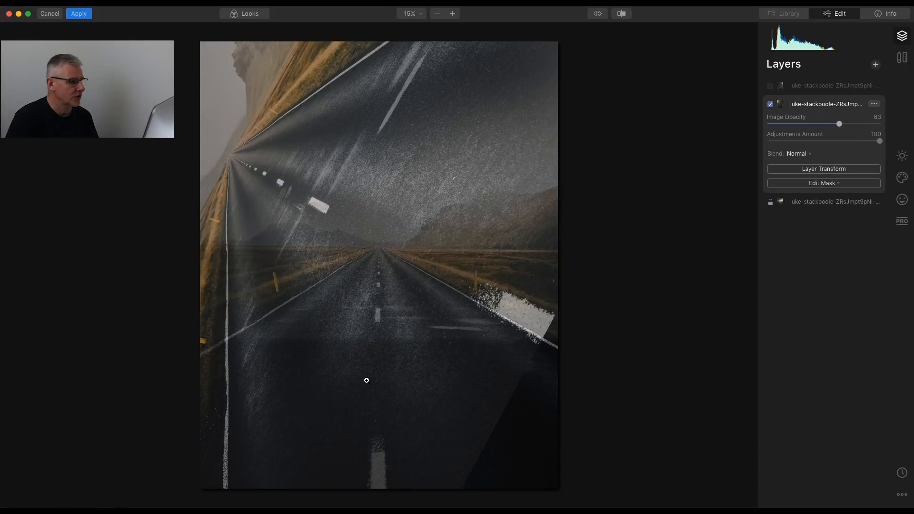
Mask the second image layer with a size 64 brush along the lower-left road-edge line and verge, and raise its image opacity to 100
left_click(832, 187)
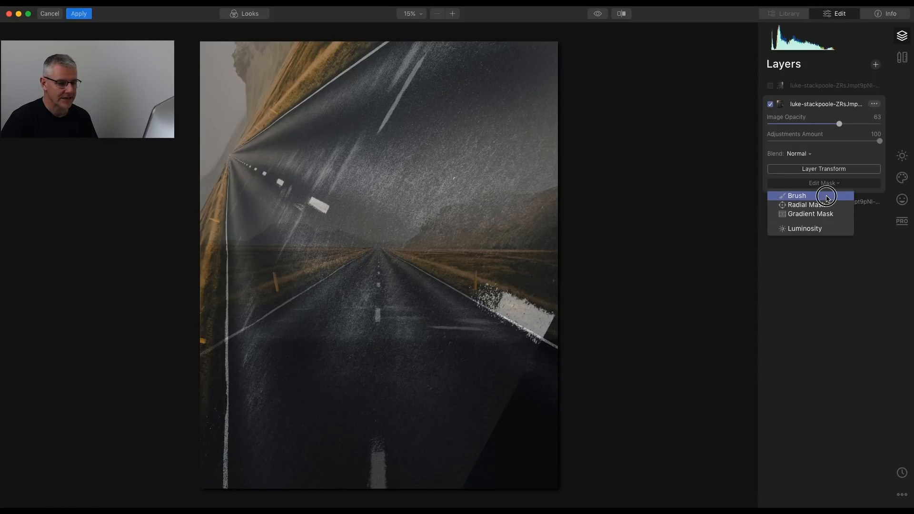
left_click(826, 196)
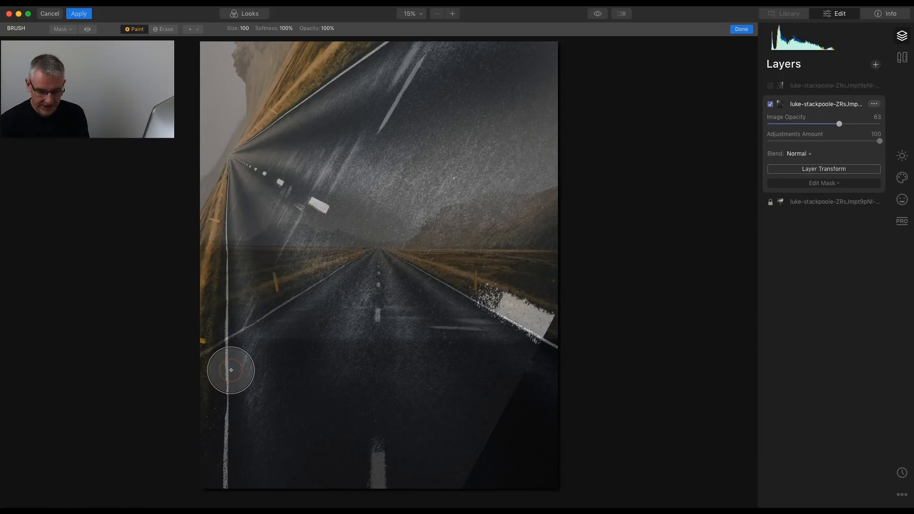
key("bracketleft")
key("bracketleft")
key("bracketleft")
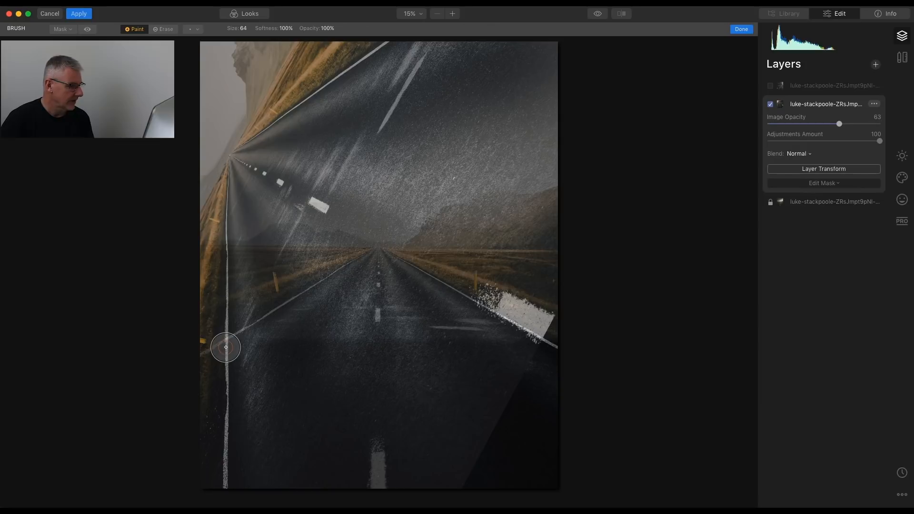
mouse_move(225, 345)
left_mouse_down()
mouse_move(220, 493)
mouse_move(210, 371)
mouse_move(202, 465)
mouse_move(205, 341)
mouse_move(206, 476)
mouse_move(212, 360)
left_mouse_up()
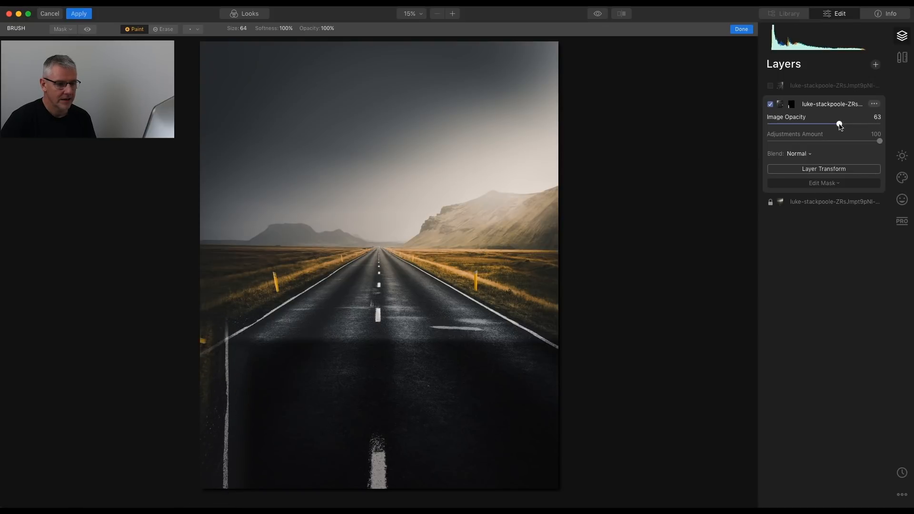
left_click_drag(875, 125, 879, 124)
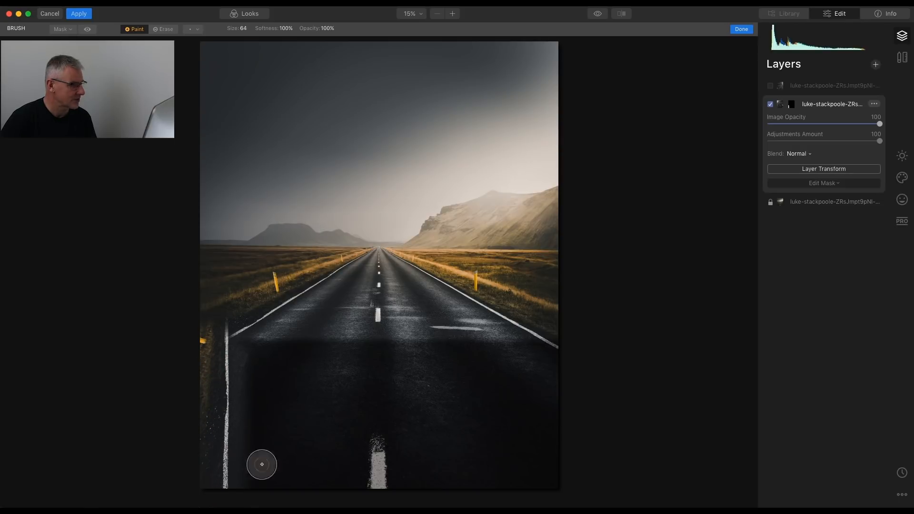
Erase the mask's overspill on the asphalt beside the left vertical line, using a brush softness of 42%
left_click(164, 29)
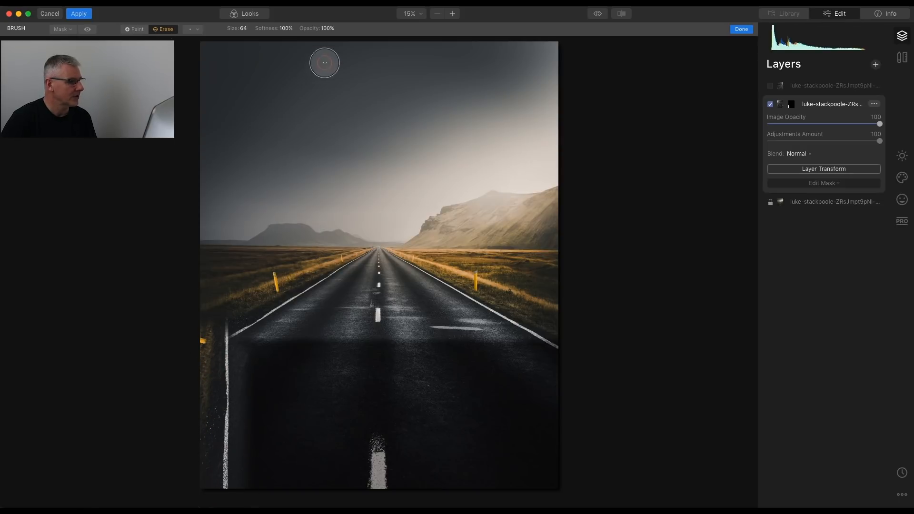
left_click(288, 32)
left_click_drag(286, 39, 265, 40)
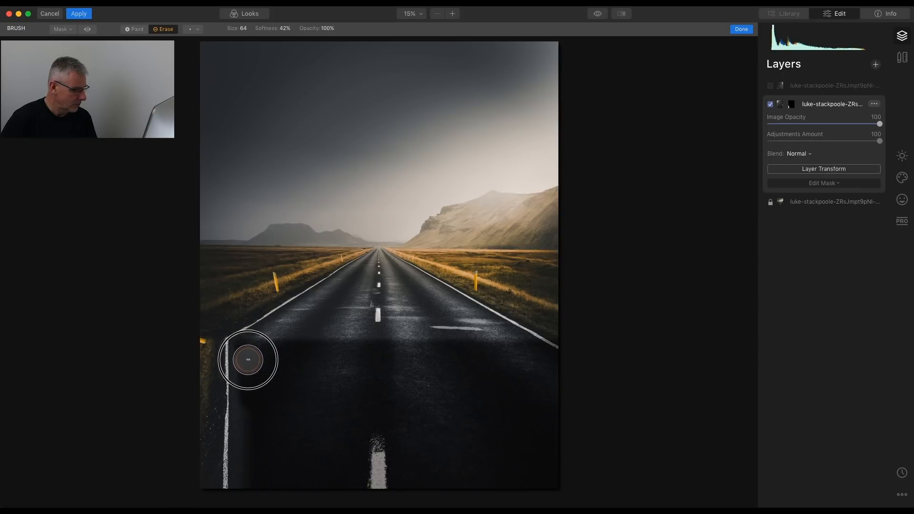
mouse_move(248, 360)
left_mouse_down()
mouse_move(244, 488)
mouse_move(247, 479)
left_mouse_up()
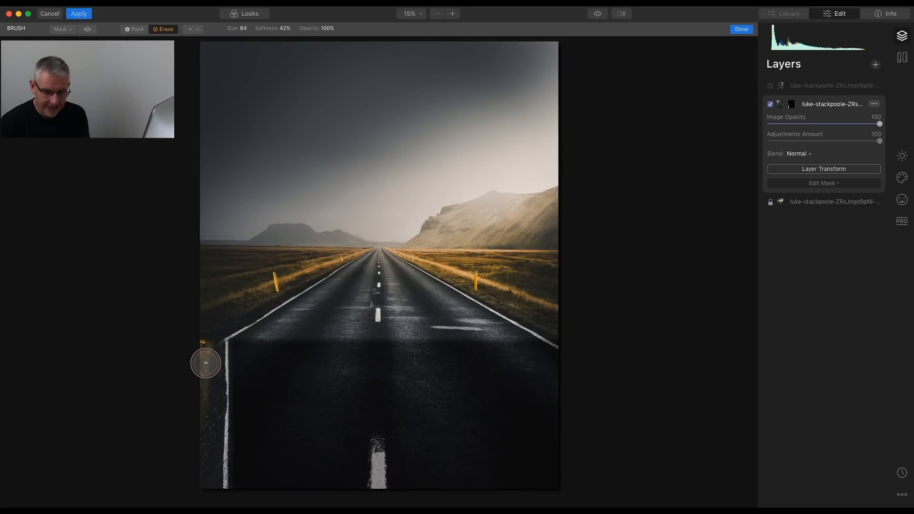
Paint the left verge back into the mask and trim the line's inner side down to the photo's bottom with a size 28 eraser
left_click(136, 28)
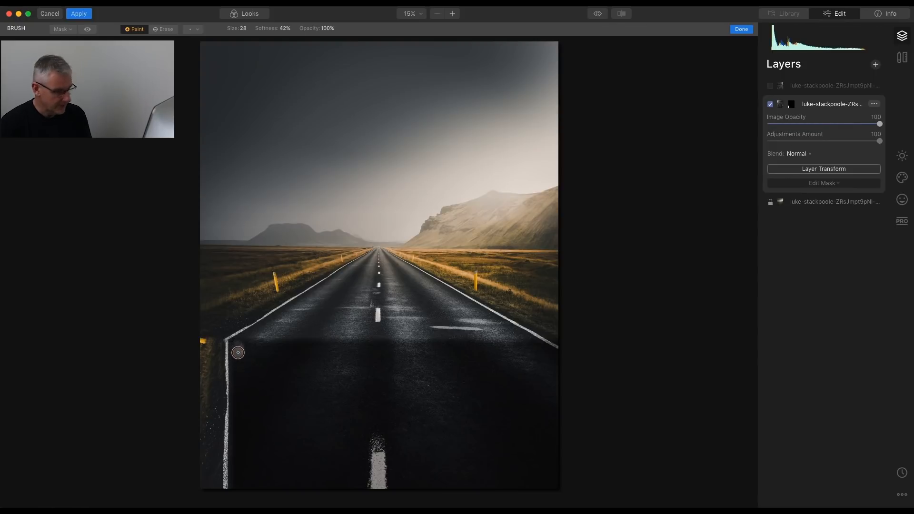
key("alt")
left_click_drag(243, 345, 239, 495)
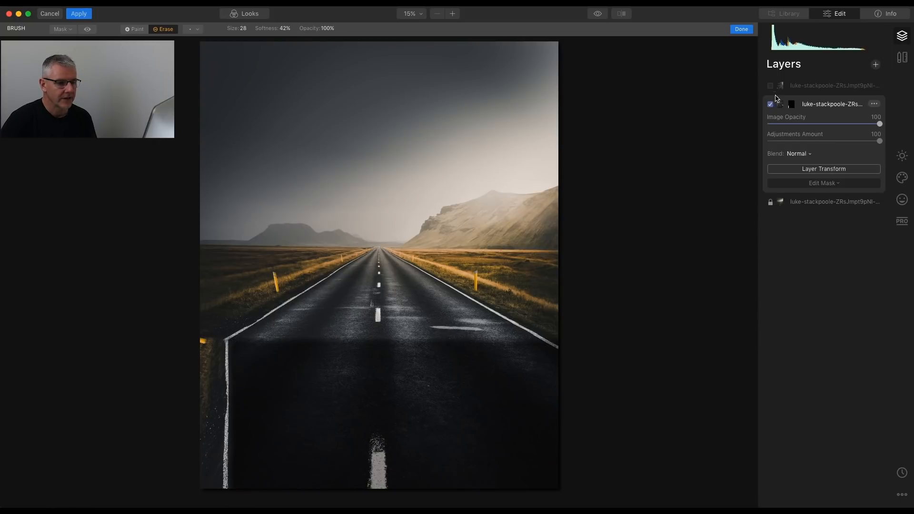
Show the hidden top image layer again and raise its image opacity to 100
left_click(781, 84)
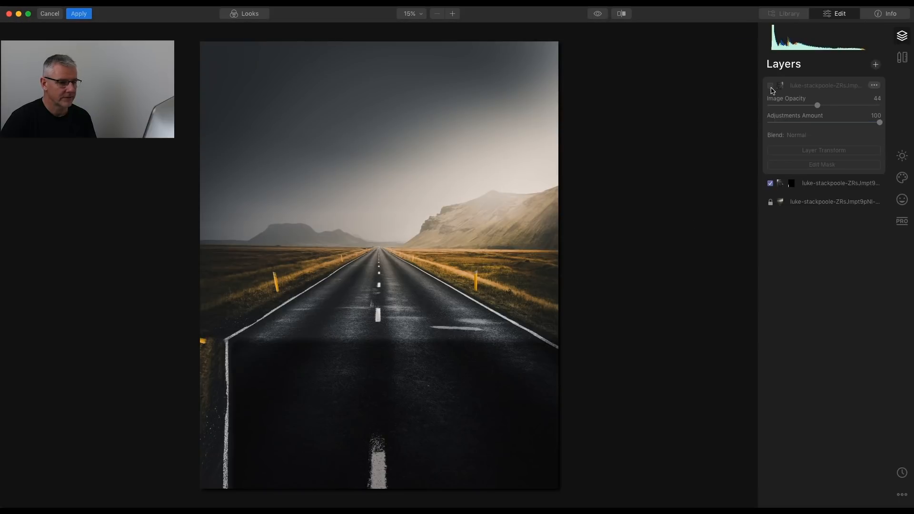
left_click(770, 86)
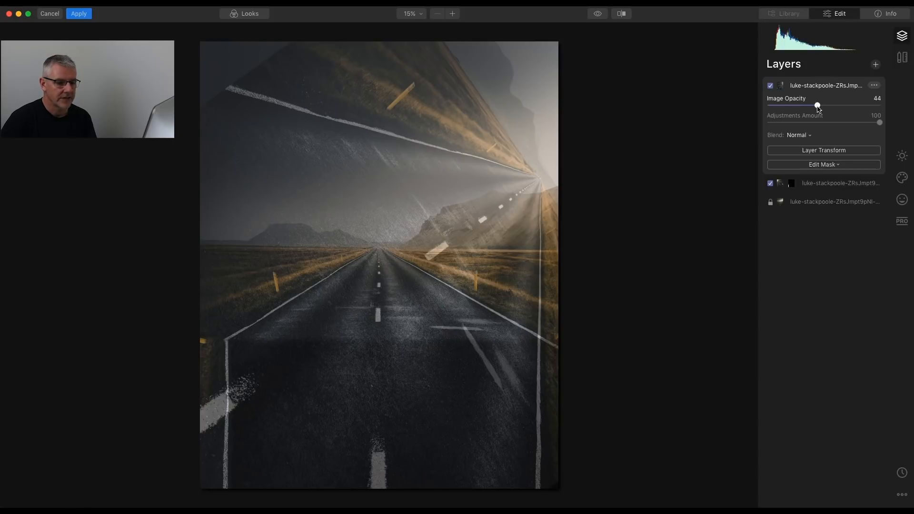
left_click_drag(828, 107, 890, 103)
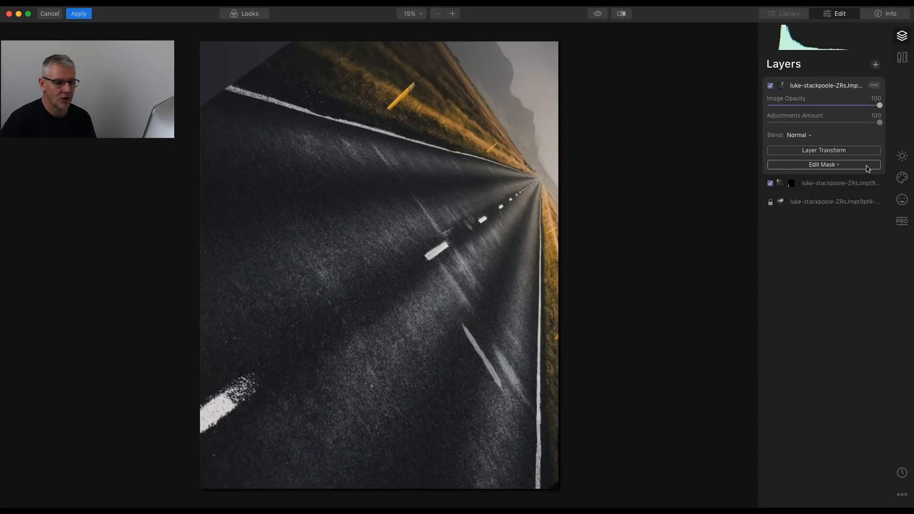
Mask the top image layer with a size 28 brush at 100% softness, painting in the lower-right vertical edge line and verge
left_click(836, 165)
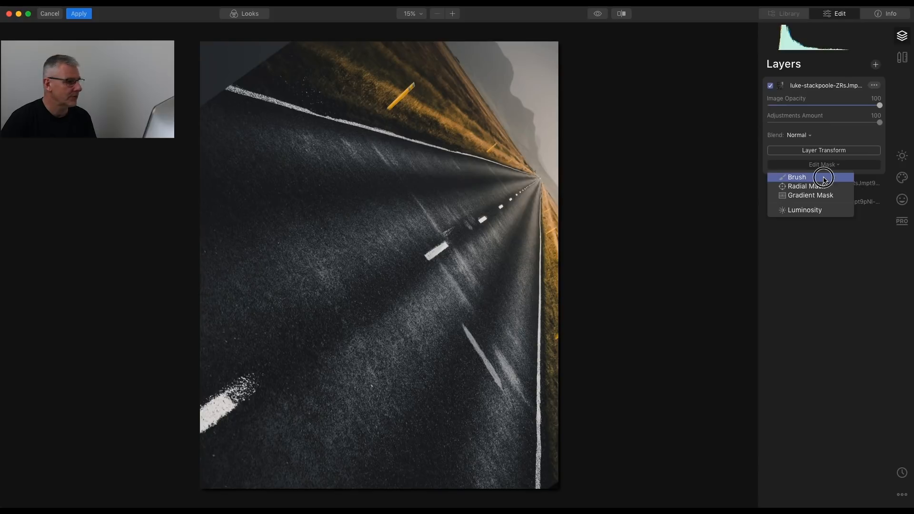
left_click(826, 177)
left_click(136, 30)
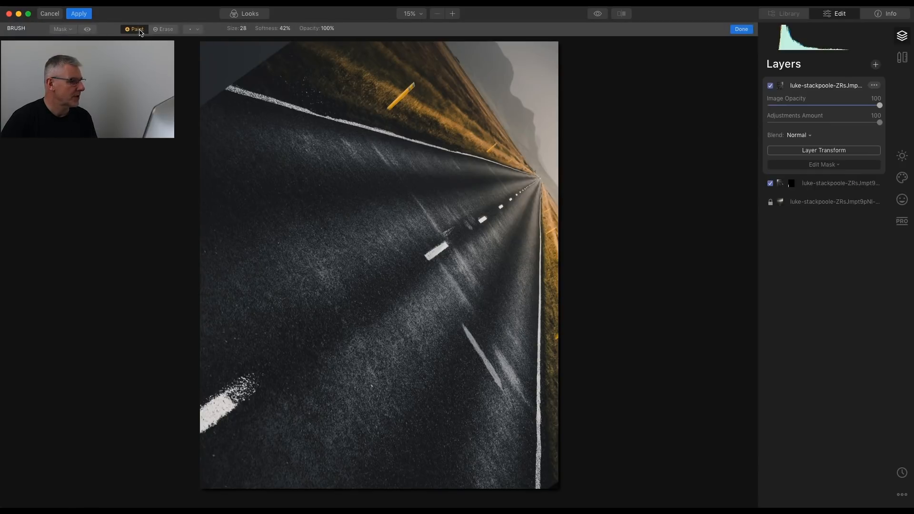
left_click(286, 31)
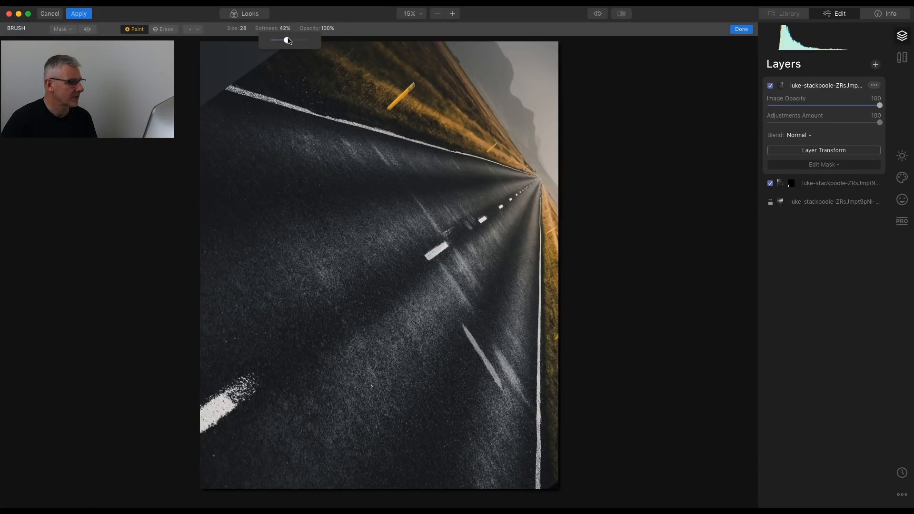
left_click_drag(286, 40, 333, 40)
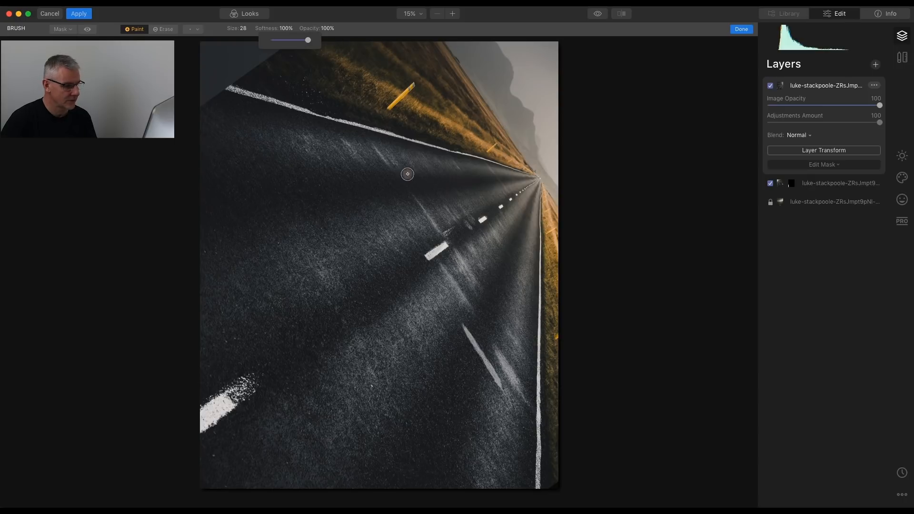
left_click(540, 364)
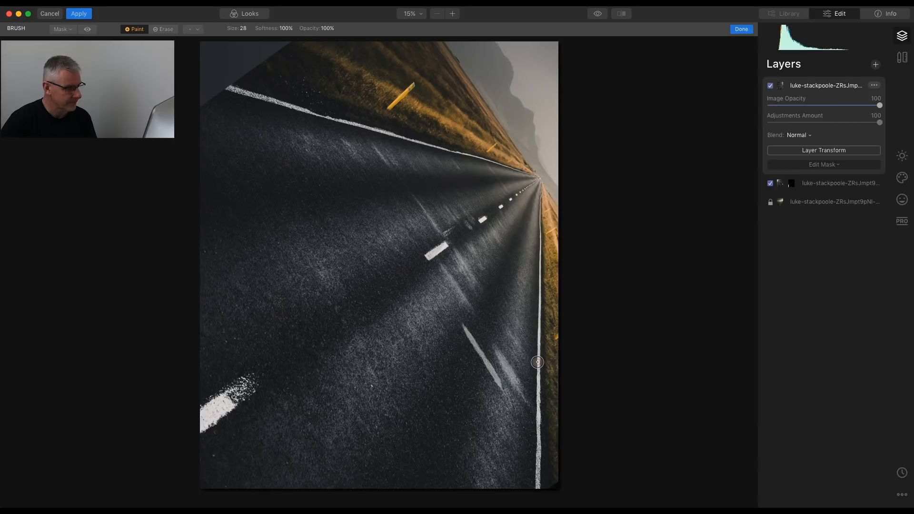
mouse_move(538, 362)
left_mouse_down()
mouse_move(541, 475)
mouse_move(546, 348)
mouse_move(556, 347)
mouse_move(547, 348)
mouse_move(544, 366)
mouse_move(547, 493)
mouse_move(559, 469)
mouse_move(567, 486)
left_mouse_up()
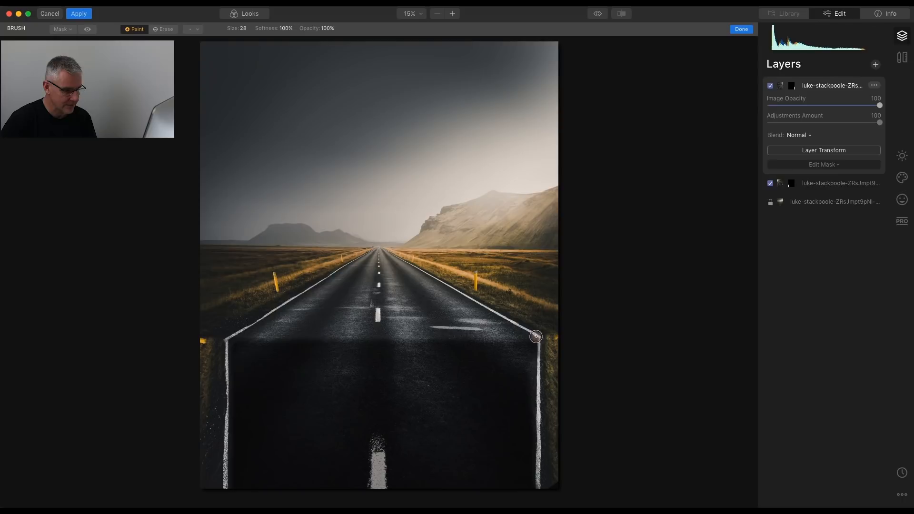
mouse_move(541, 339)
left_mouse_down()
mouse_move(553, 333)
mouse_move(549, 484)
left_mouse_up()
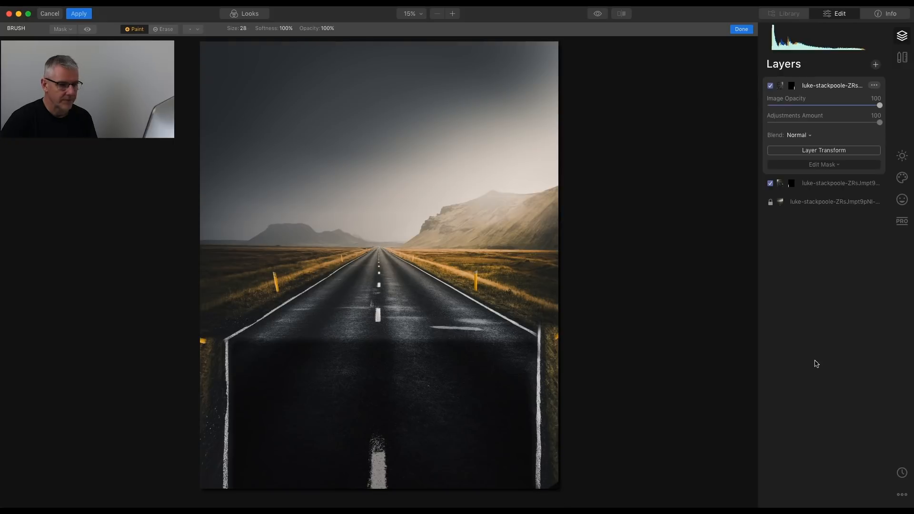
Shift the top image layer slightly downward with Layer Transform and finish the transform
left_click(814, 151)
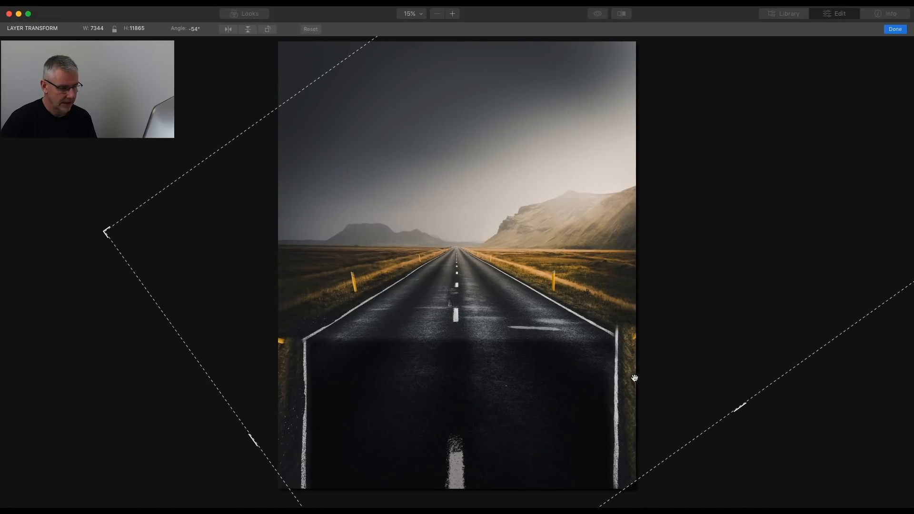
left_click_drag(628, 377, 629, 386)
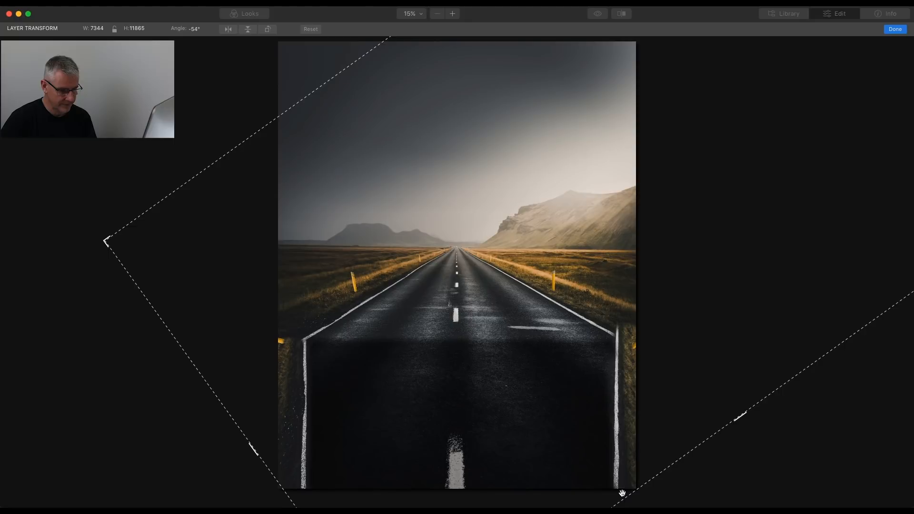
left_click(895, 30)
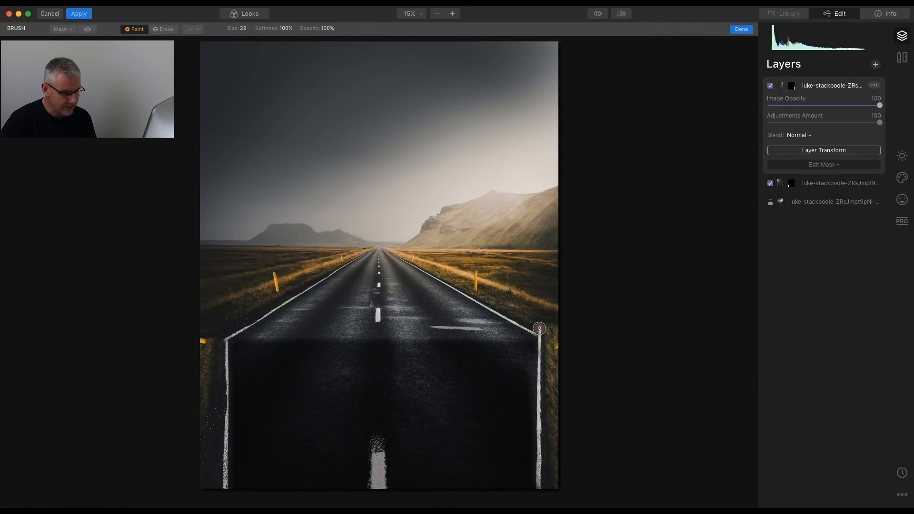
Refine the top layer's mask where the right vertical line meets the road edge, alternately erasing and painting at 48% softness
left_click(169, 31)
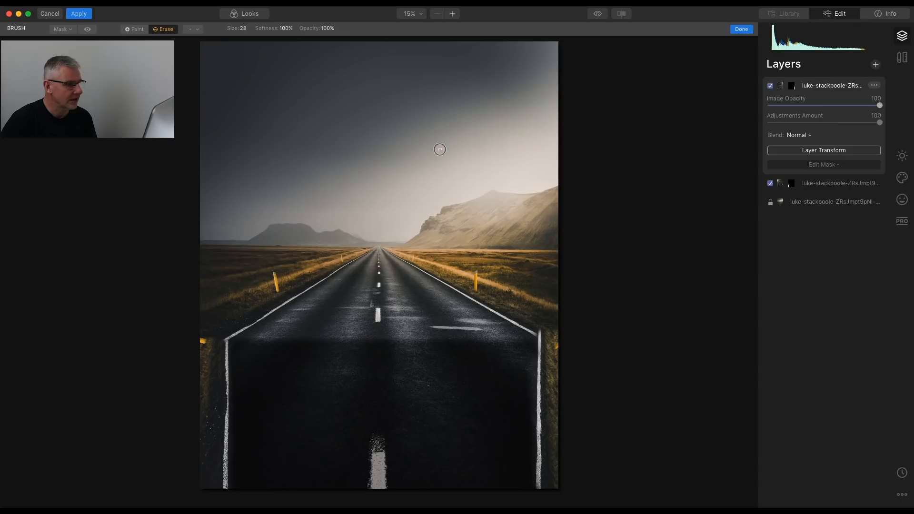
left_click(286, 28)
left_click_drag(287, 40, 267, 40)
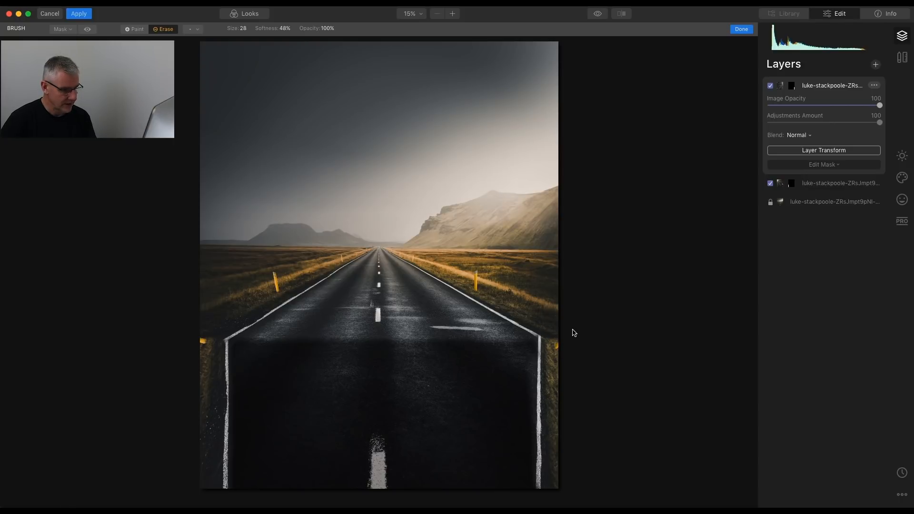
key("x")
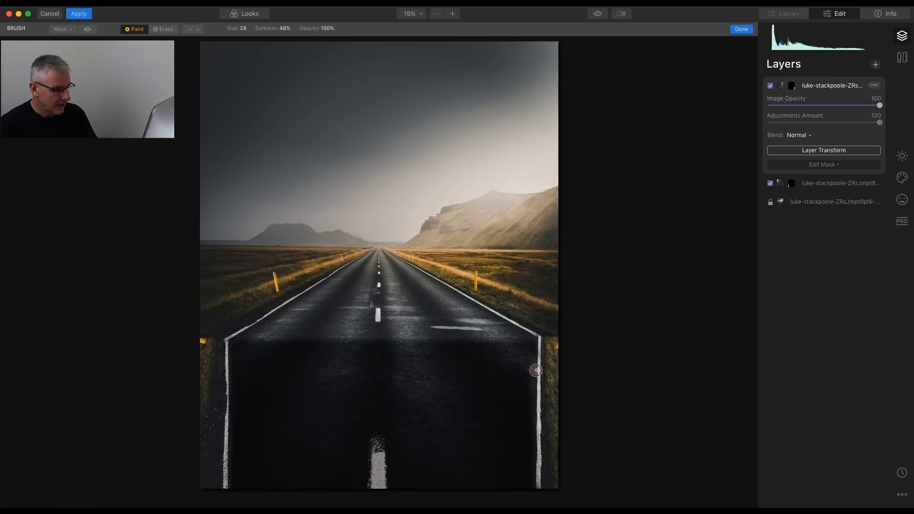
left_click(165, 30)
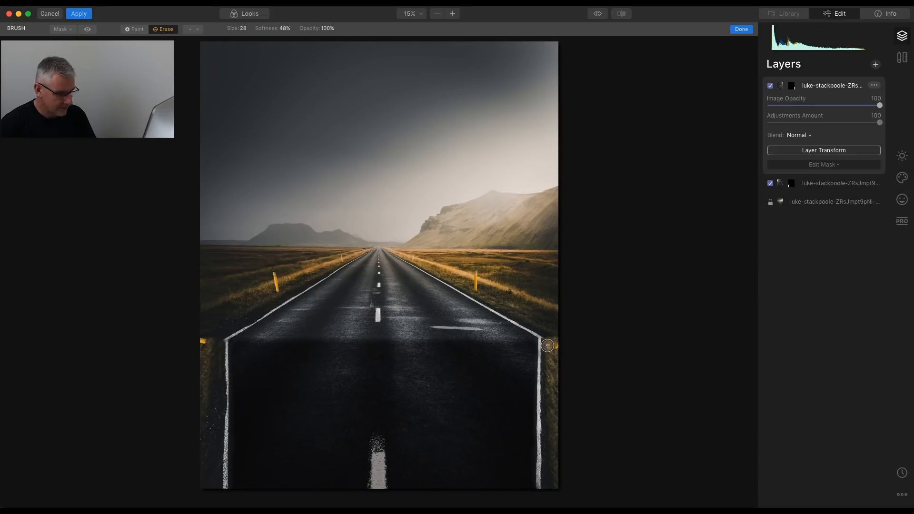
key("x")
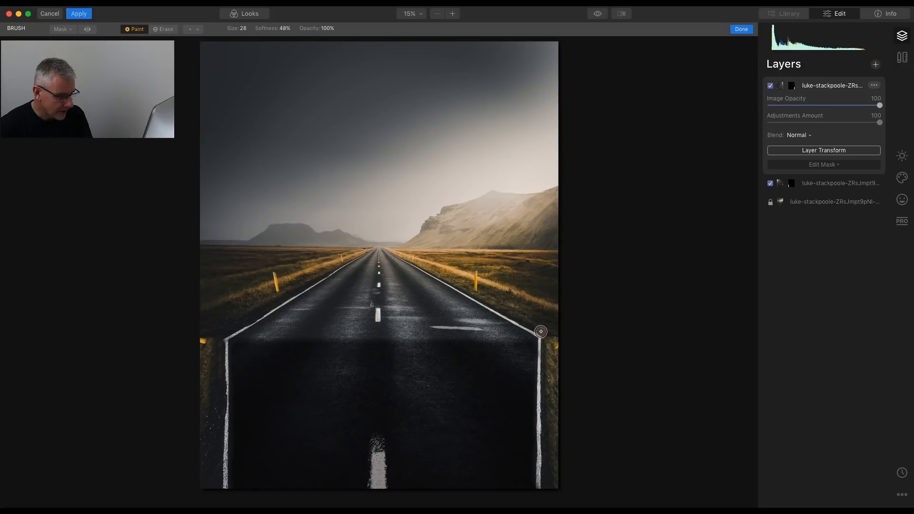
left_click(540, 332)
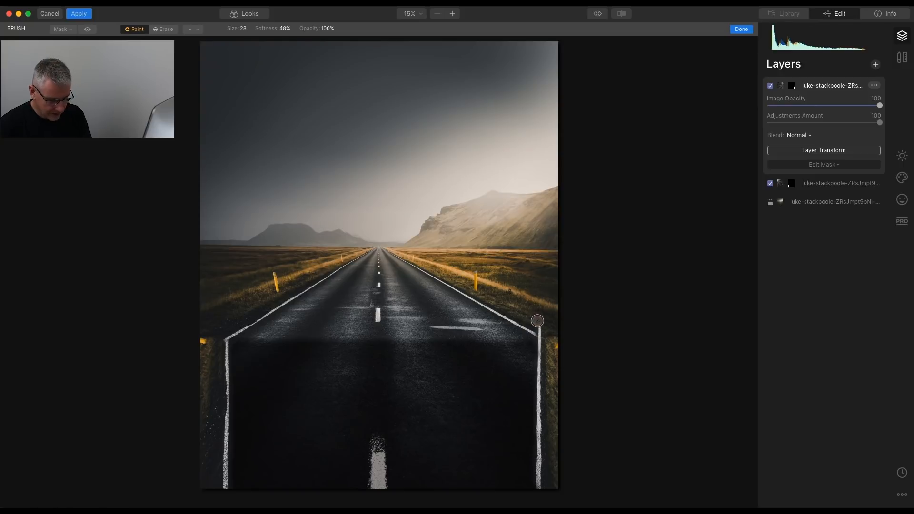
key("x")
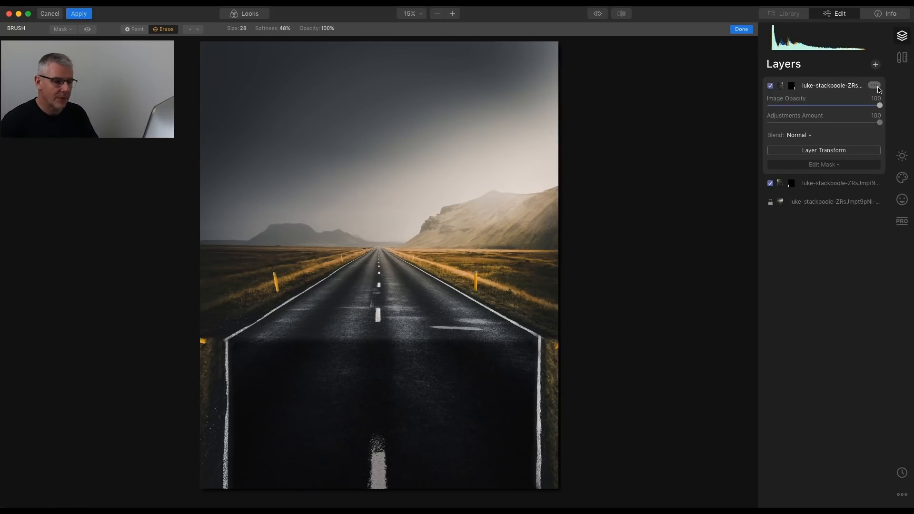
Create a stamped layer from the composite, delete the two masked road layers beneath it, and leave the stamped layer shown
left_click(876, 64)
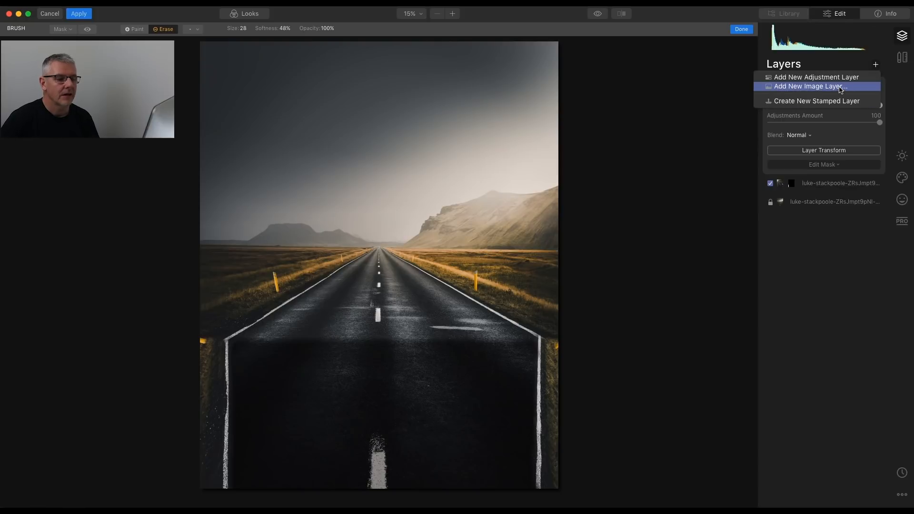
left_click(837, 102)
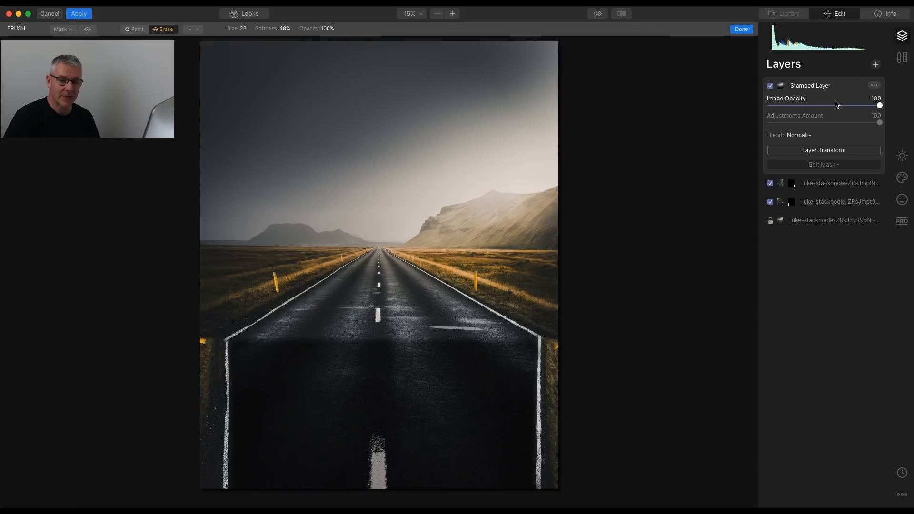
left_click(847, 184)
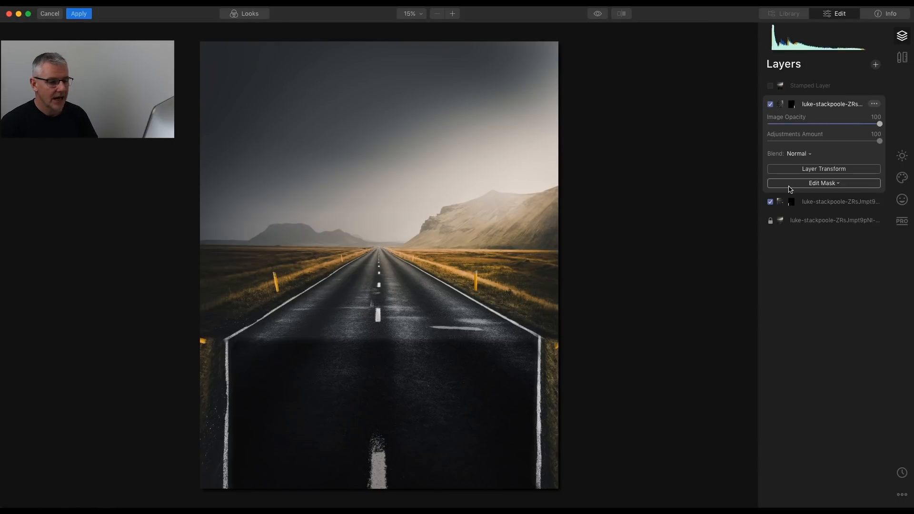
left_click(875, 106)
left_click(840, 124)
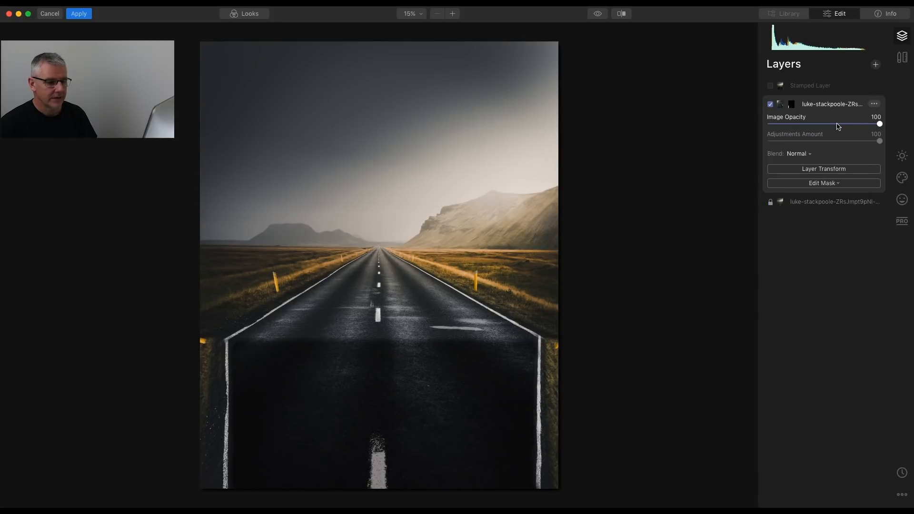
left_click(874, 104)
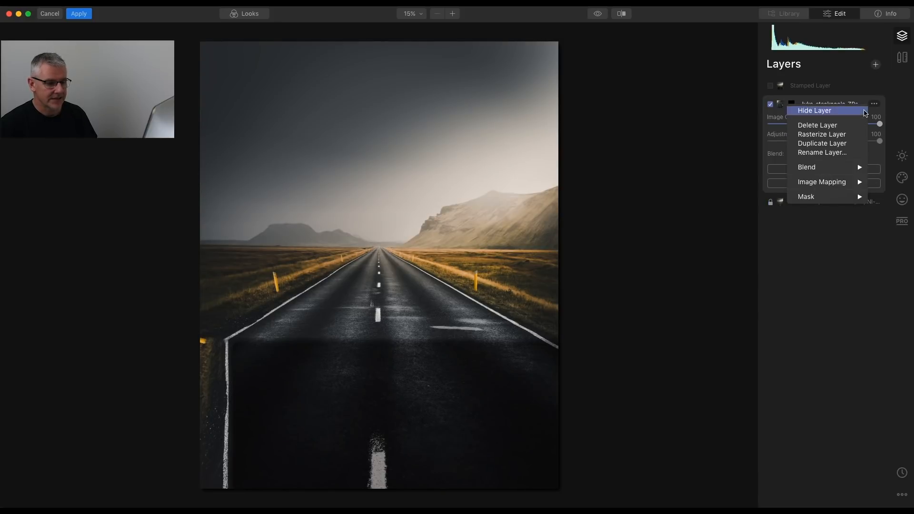
left_click(841, 125)
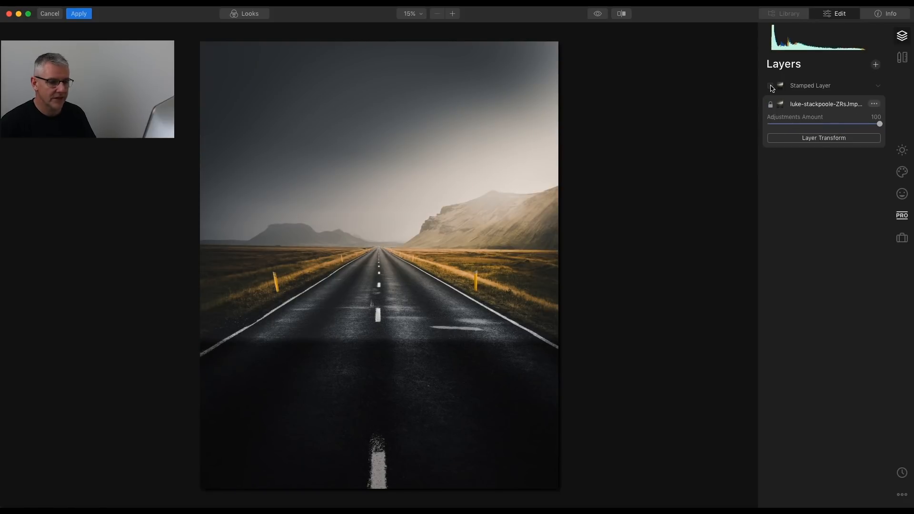
left_click(771, 86)
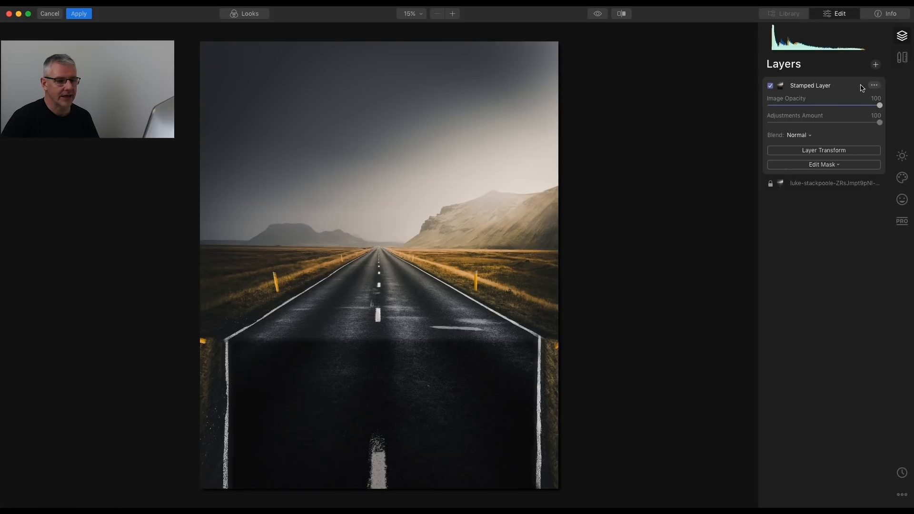
Add the city skyline photo from the "long way down" folder as a new image layer
left_click(876, 66)
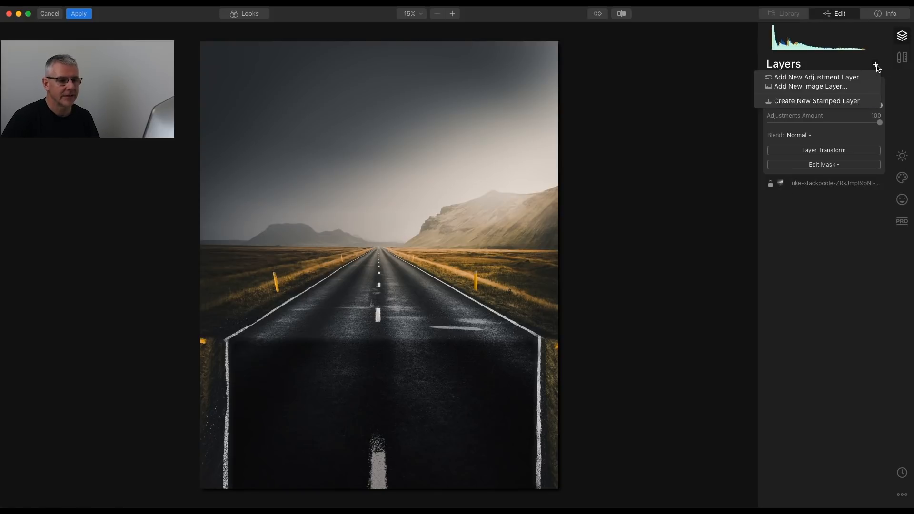
left_click(859, 86)
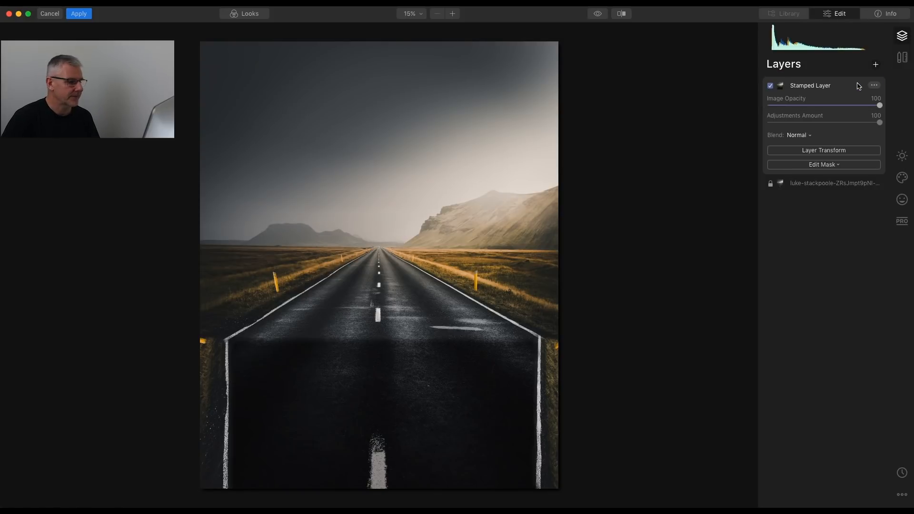
left_click(292, 72)
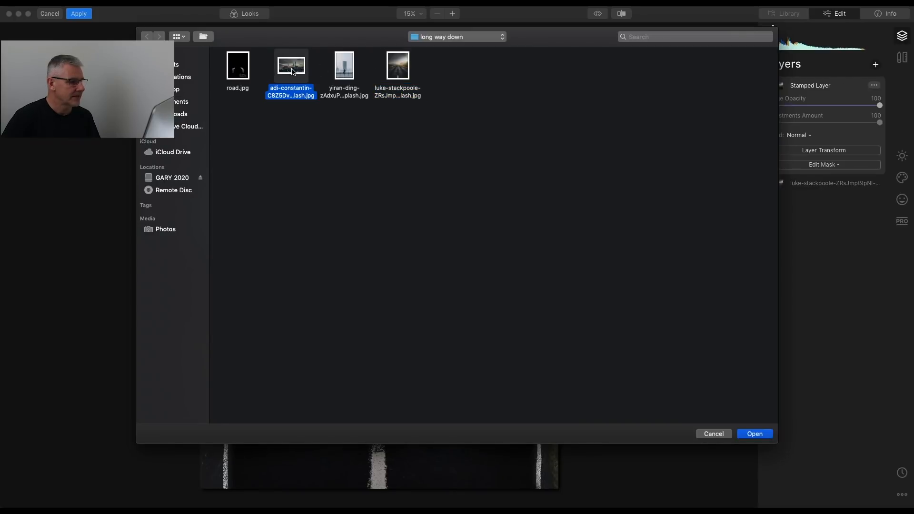
left_click(758, 436)
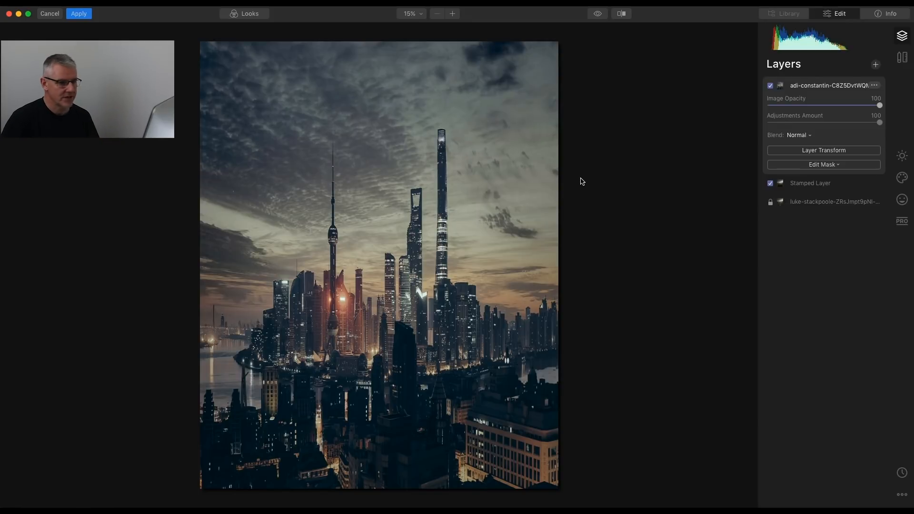
Resize the skyline layer with Layer Transform to about 7347 wide and 4403 high, covering the upper two thirds of the canvas
left_click(839, 155)
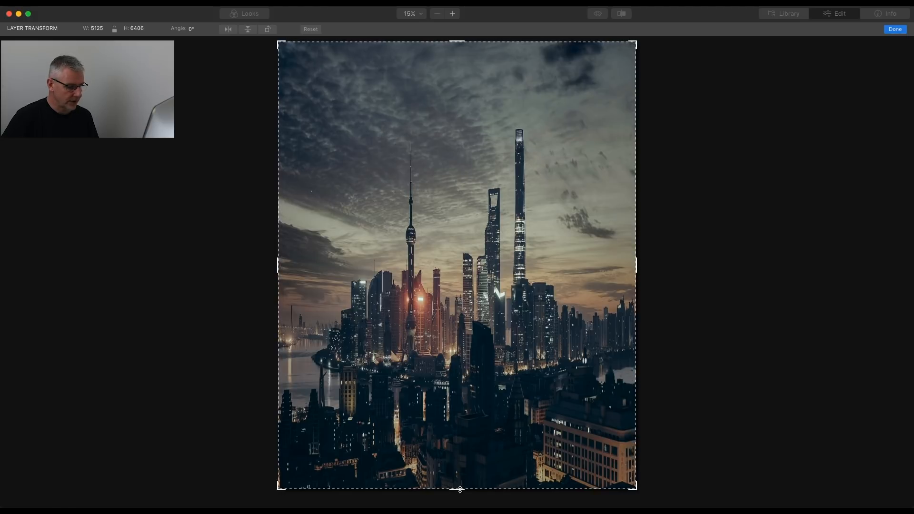
left_click_drag(460, 489, 448, 252)
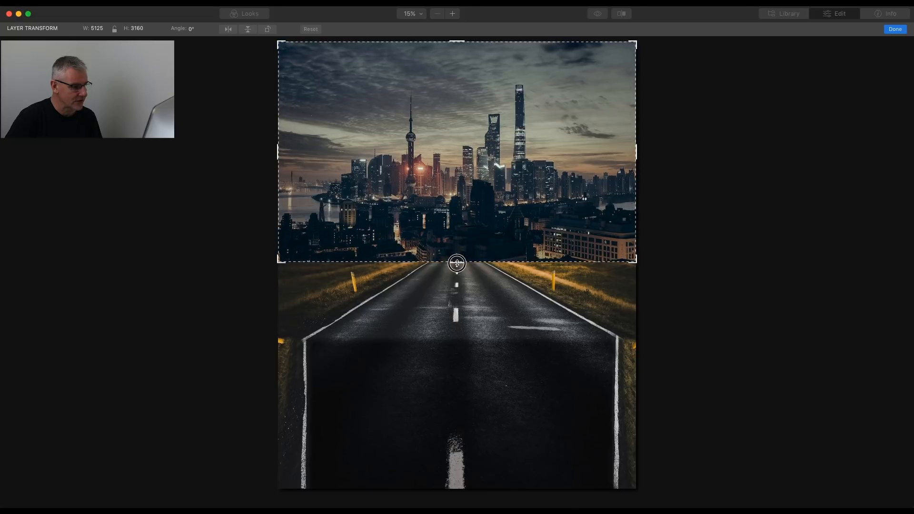
left_click_drag(457, 264, 453, 323)
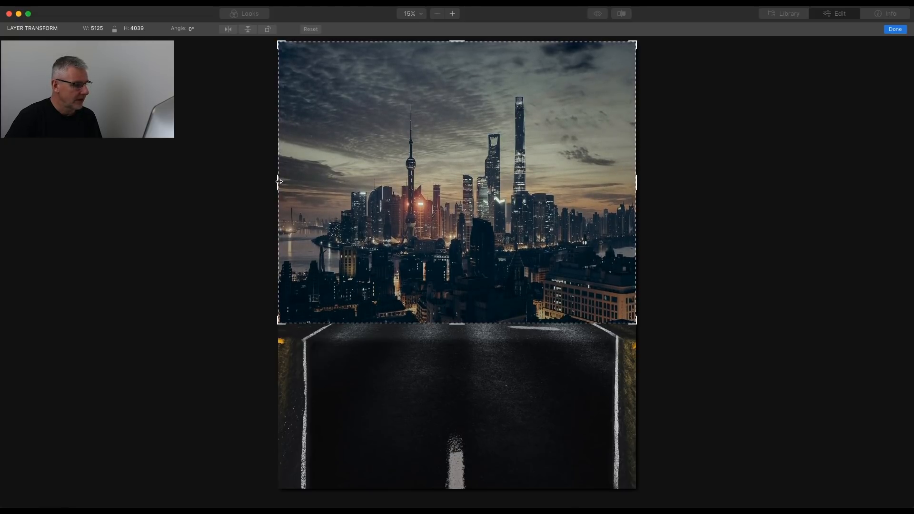
left_click_drag(279, 181, 193, 176)
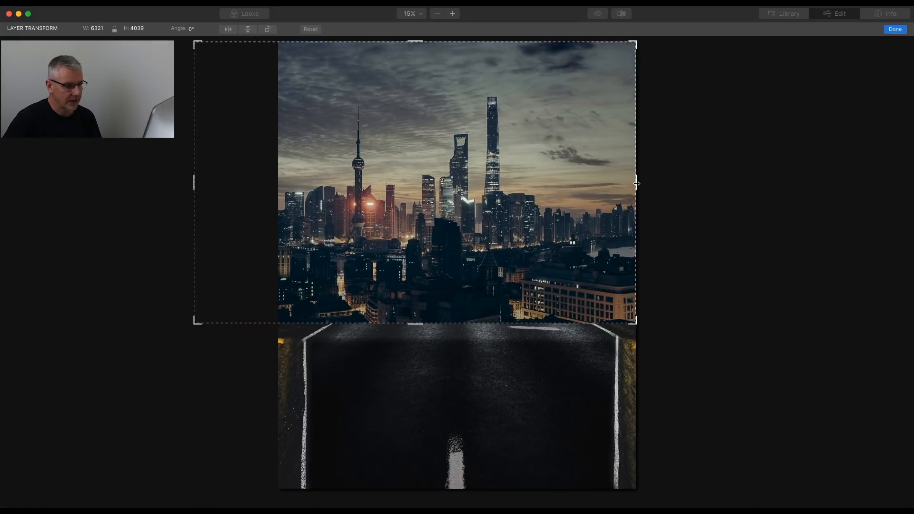
left_click_drag(637, 183, 708, 184)
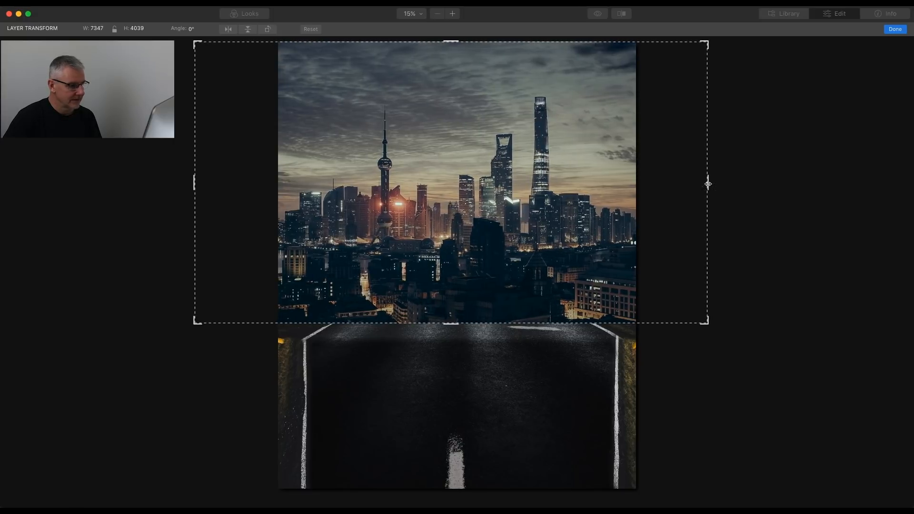
left_click_drag(449, 324, 448, 341)
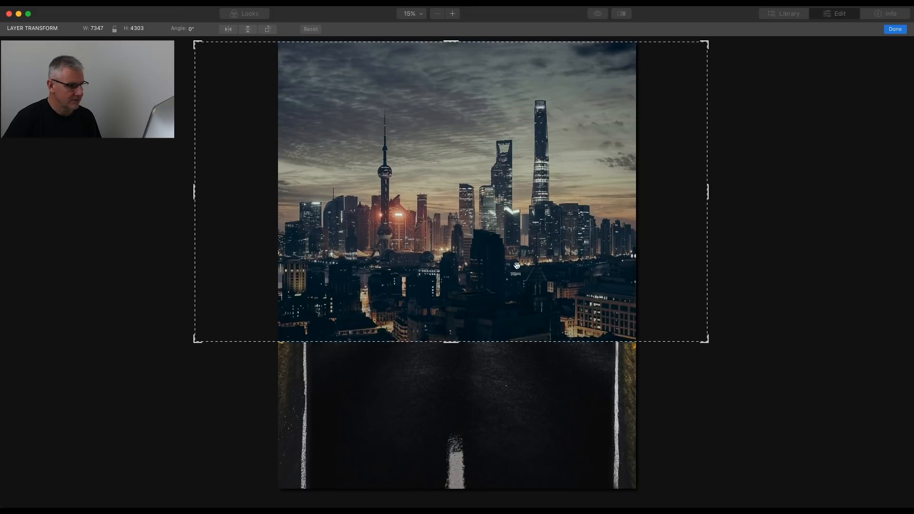
left_click_drag(450, 42, 453, 34)
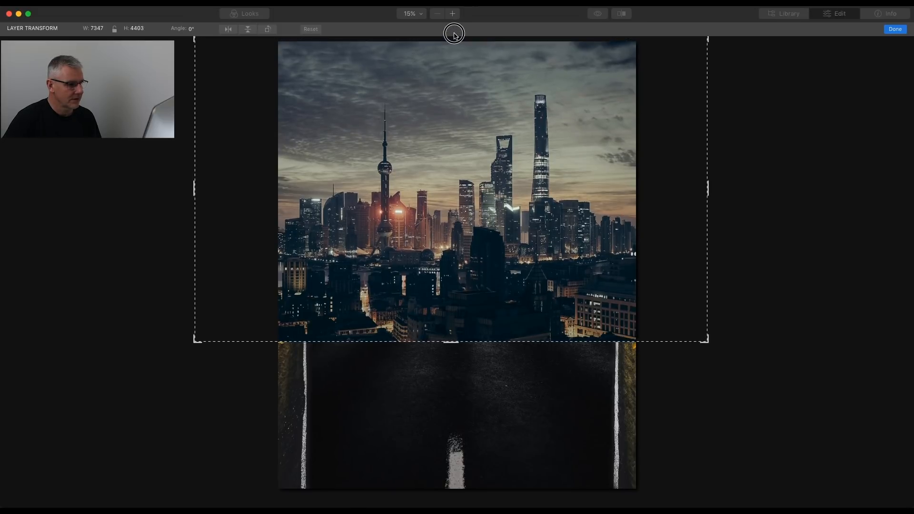
left_click(895, 29)
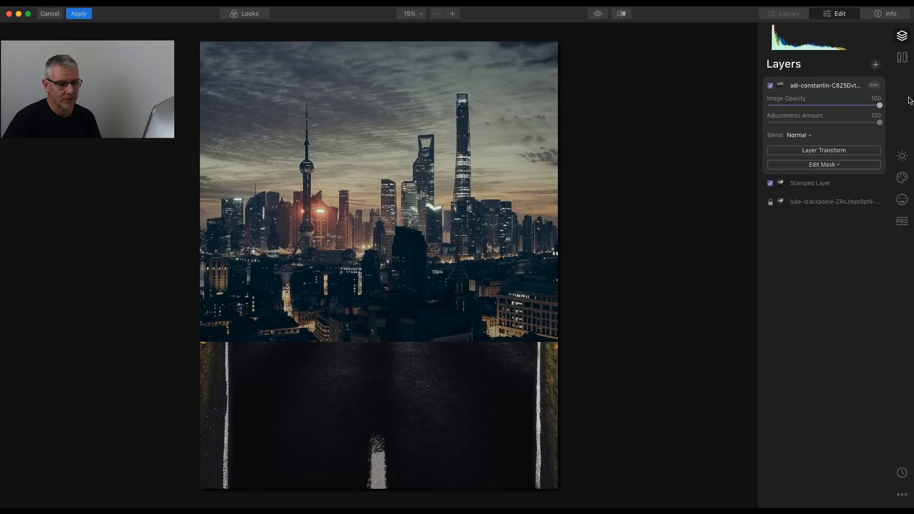
Add a gradient mask to the skyline layer and narrow its transition to a thin band along the road's horizon
left_click(830, 167)
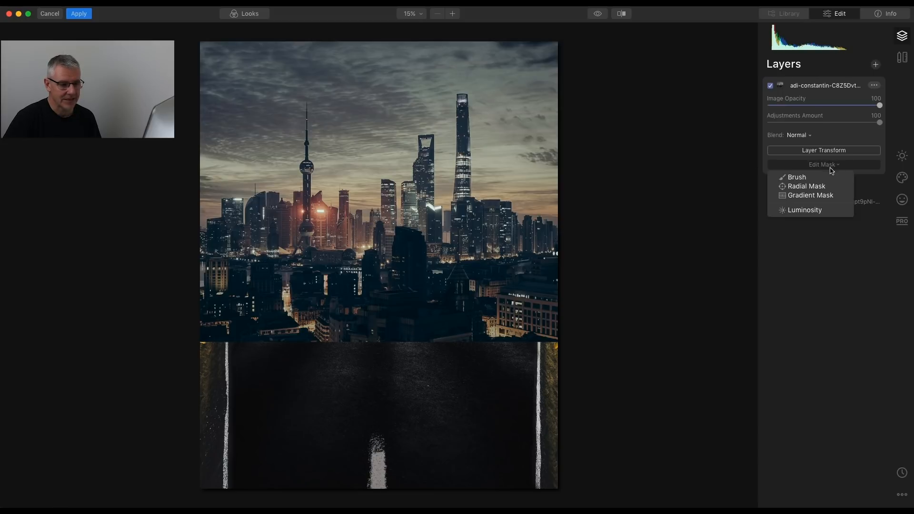
left_click(827, 196)
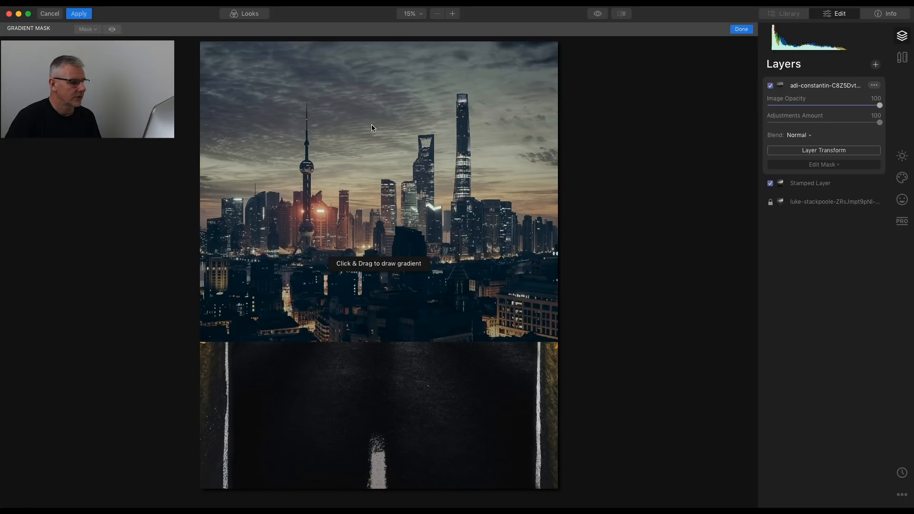
left_click_drag(372, 134, 371, 286)
left_click_drag(381, 130, 381, 213)
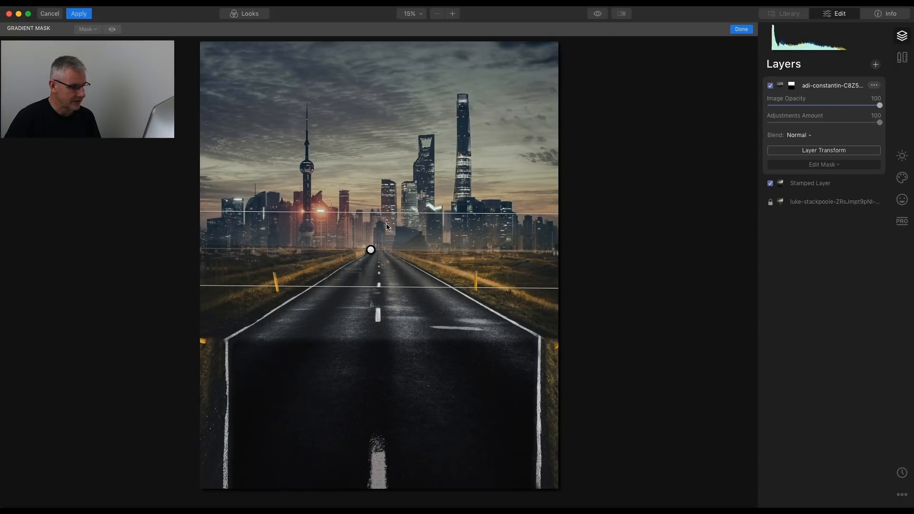
left_click_drag(376, 287, 378, 251)
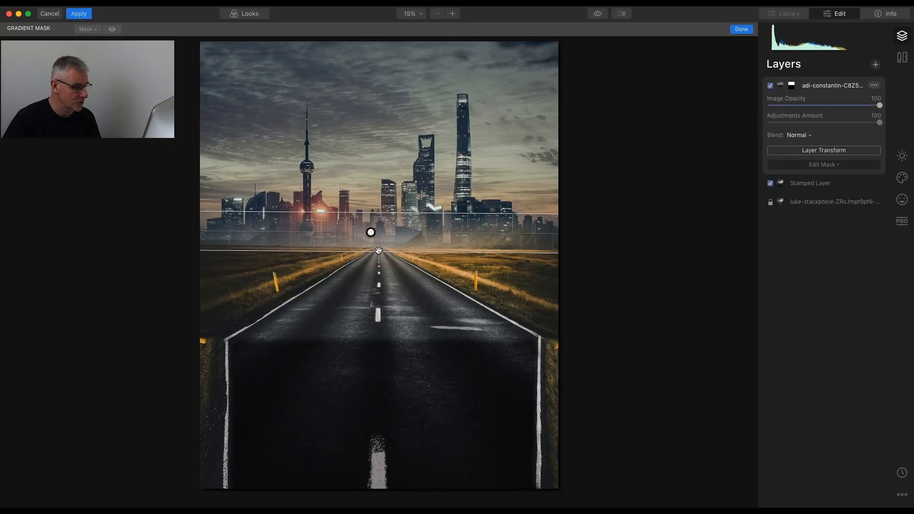
left_click_drag(381, 214, 372, 248)
mouse_move(376, 239)
left_mouse_down()
mouse_move(370, 255)
mouse_move(387, 246)
left_mouse_up()
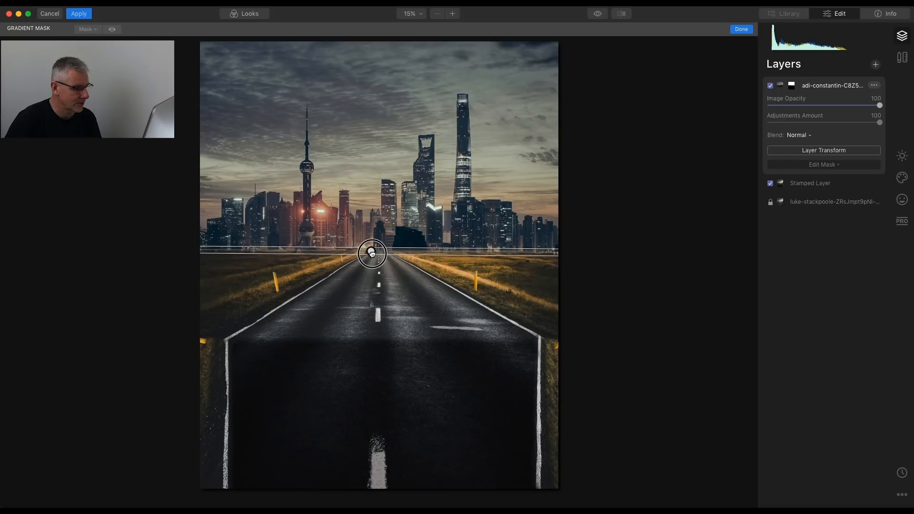
left_click_drag(372, 254, 372, 255)
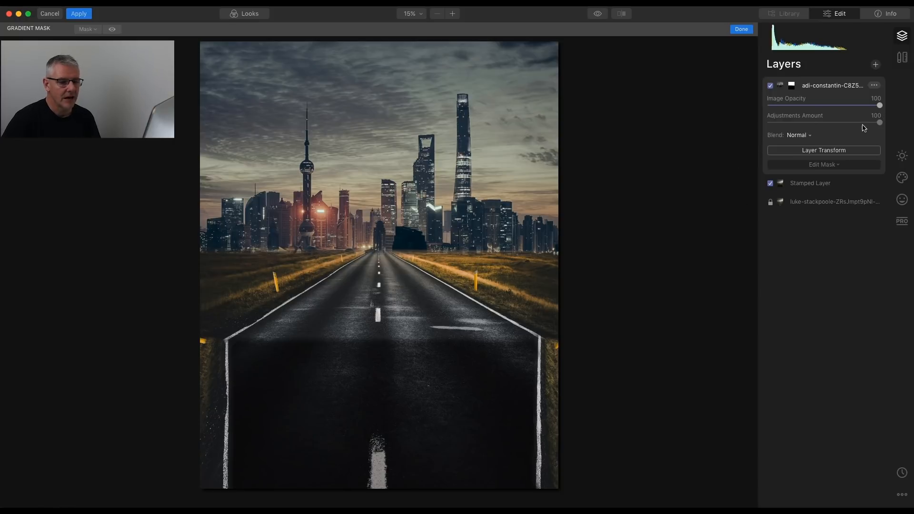
left_click(831, 167)
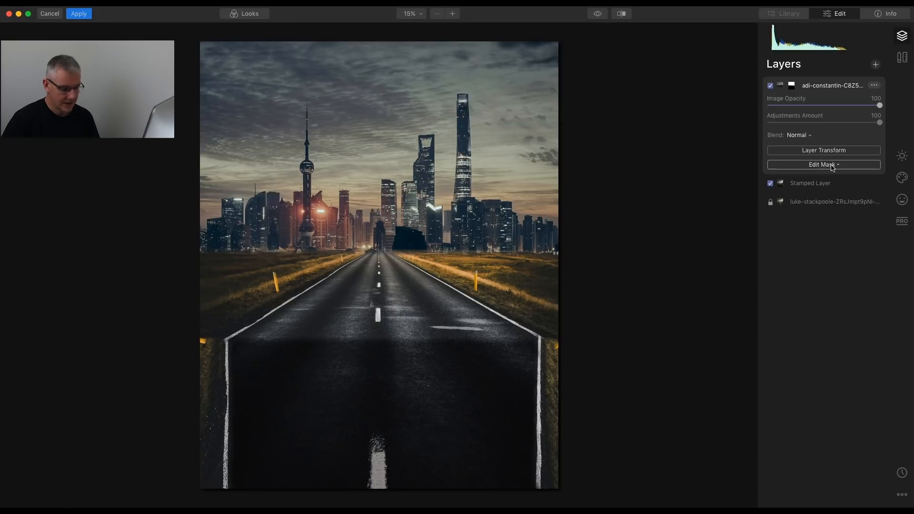
Refine the skyline mask along the horizon with a size 28 brush at 86% softness, erasing over the grass and painting back the building bases
key("super+equal")
key("super+equal")
key("super+equal")
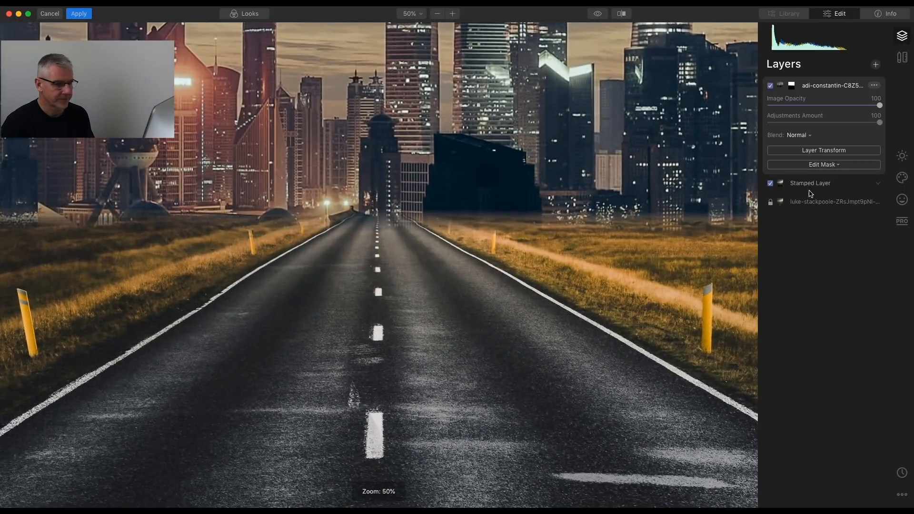
left_click(828, 166)
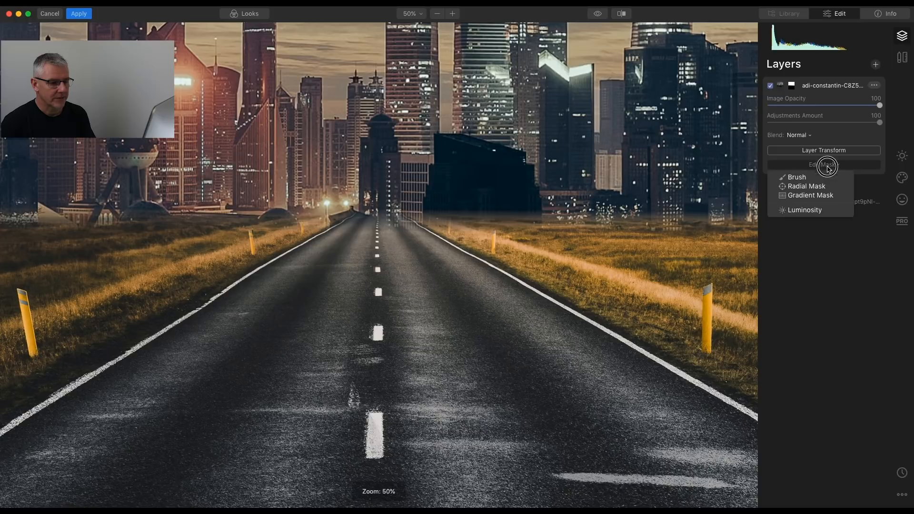
left_click(821, 178)
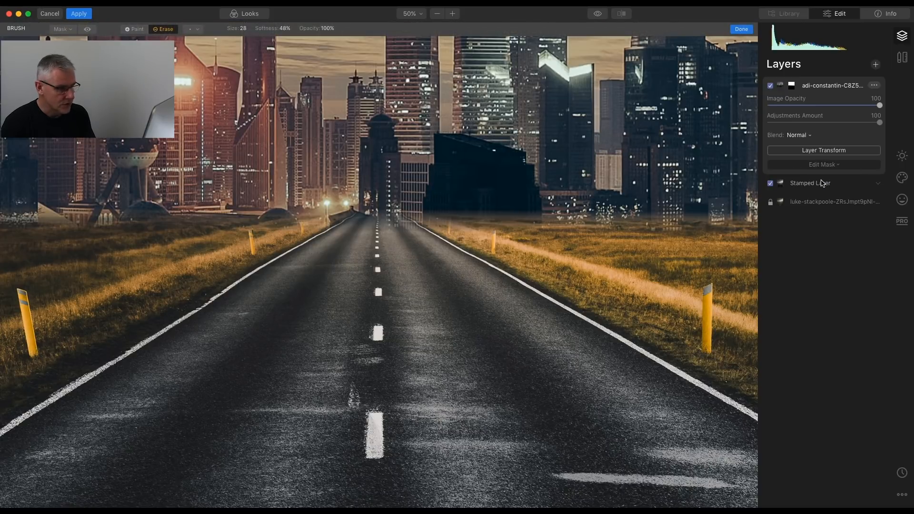
key("super+minus")
key("super+minus")
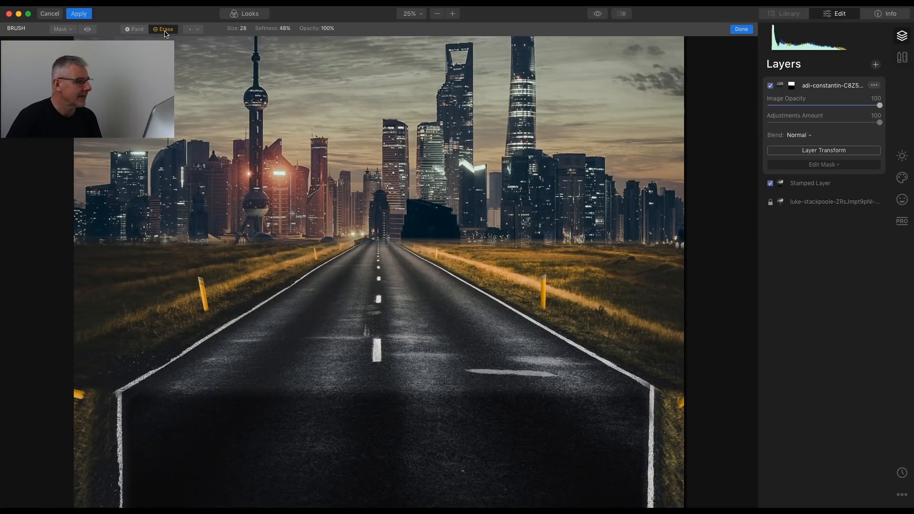
left_click(284, 30)
left_click_drag(288, 41, 303, 40)
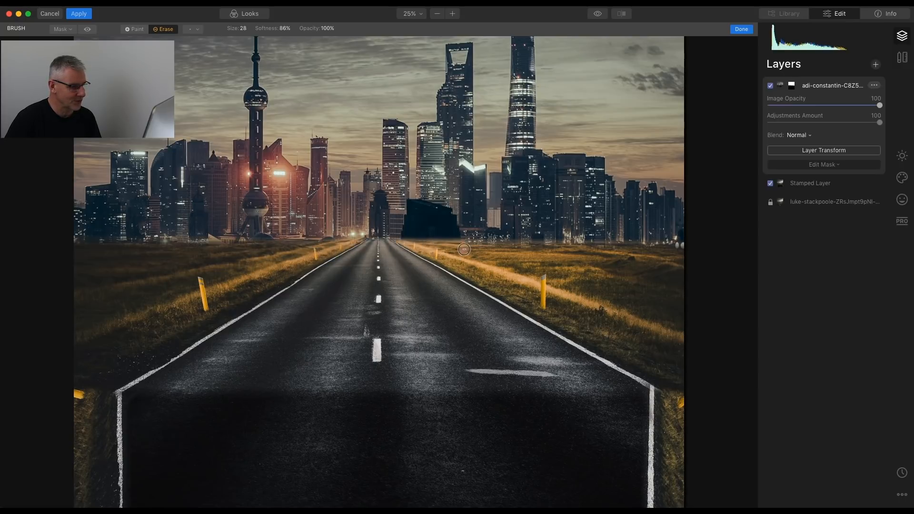
left_click_drag(687, 247, 288, 255)
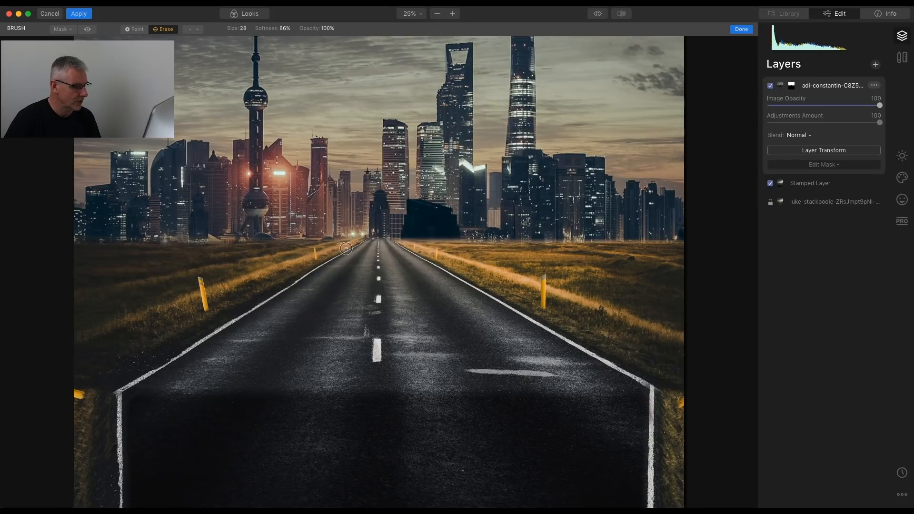
left_click_drag(346, 248, 63, 253)
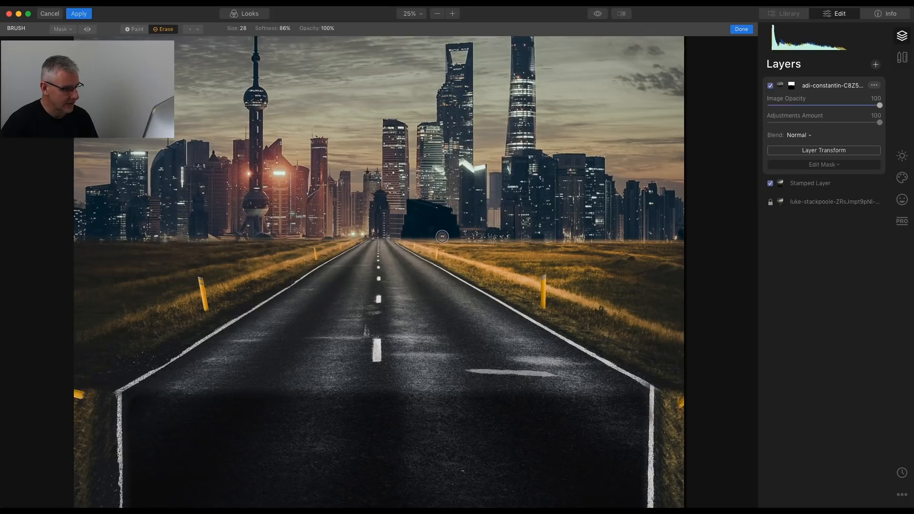
key("x")
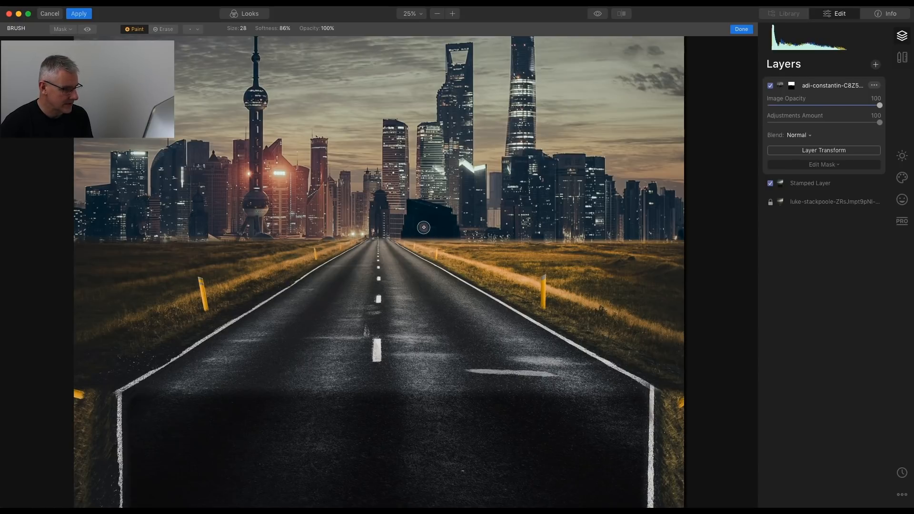
left_click_drag(421, 233, 675, 232)
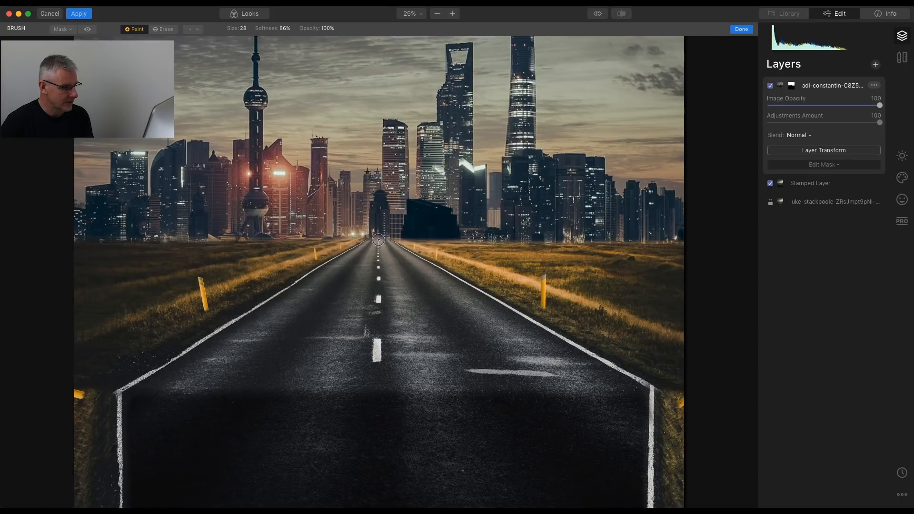
Erase the skyline layer's mask with short brush dabs over the far end of the road, uncovering its vanishing point
key("x")
scroll(376, 245, "up", 1)
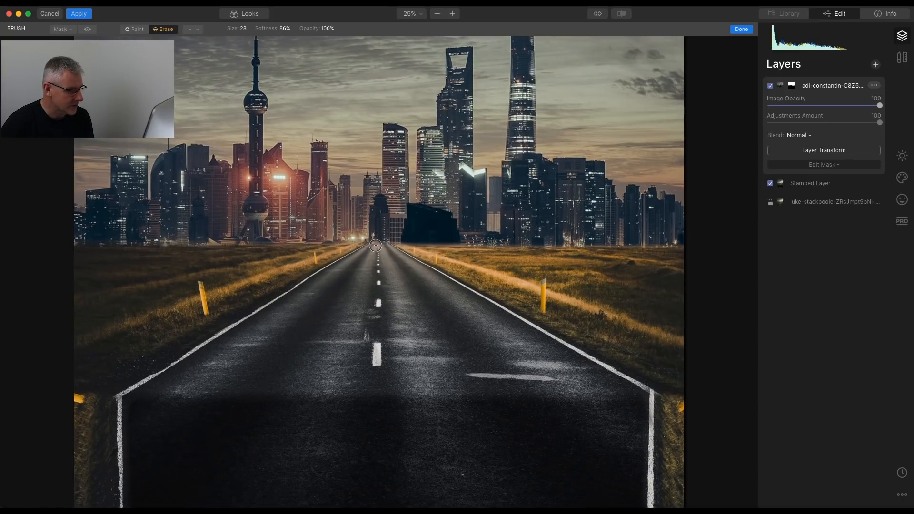
left_click(376, 247)
left_click(375, 244)
left_click(375, 247)
left_click(376, 250)
left_click(379, 249)
left_click(381, 248)
scroll(383, 247, "up", 1)
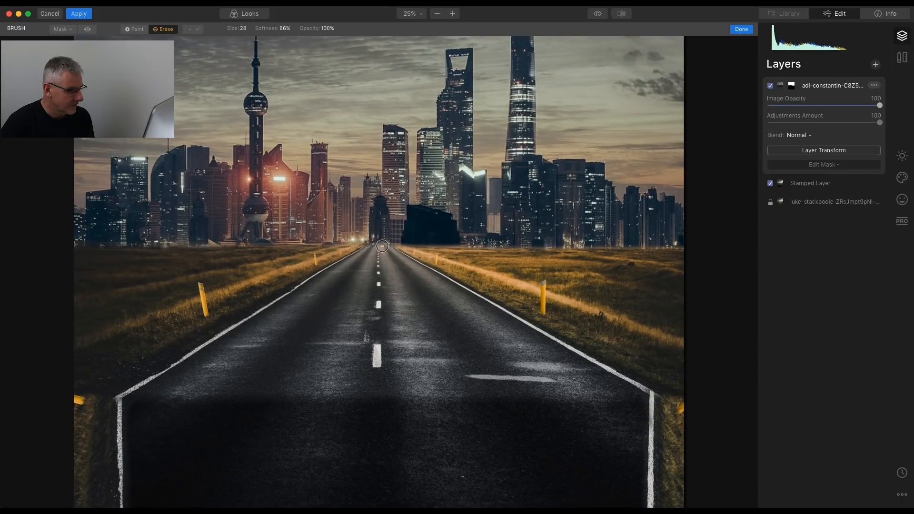
left_click(382, 243)
scroll(378, 252, "up", 1)
key("super+z")
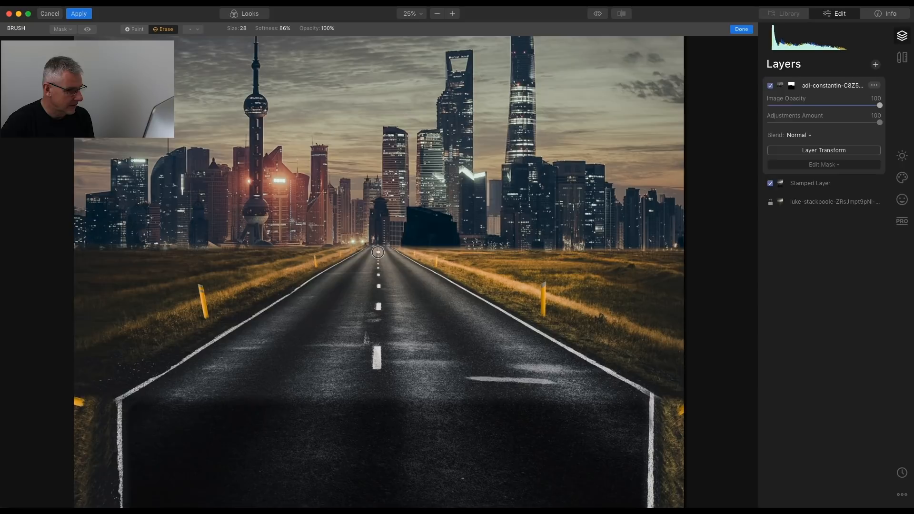
left_click(377, 249)
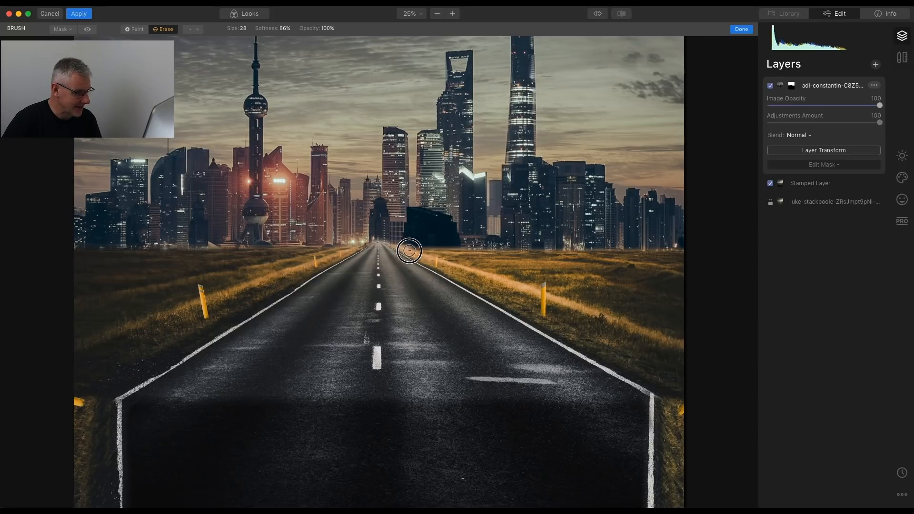
Erase the skyline mask along the grass horizon right of the road and paint back the base of the dark building
left_click_drag(401, 251, 695, 261)
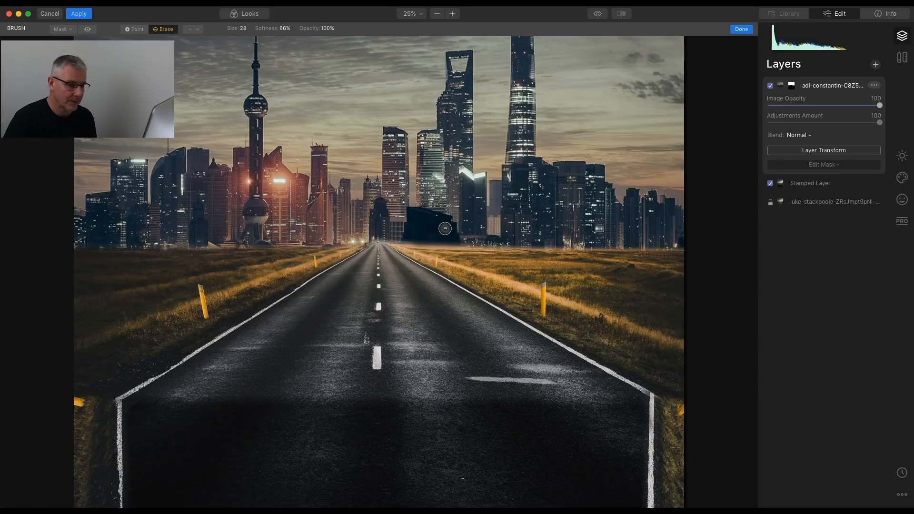
key("x")
mouse_move(438, 239)
left_mouse_down()
mouse_move(388, 236)
mouse_move(485, 238)
left_mouse_up()
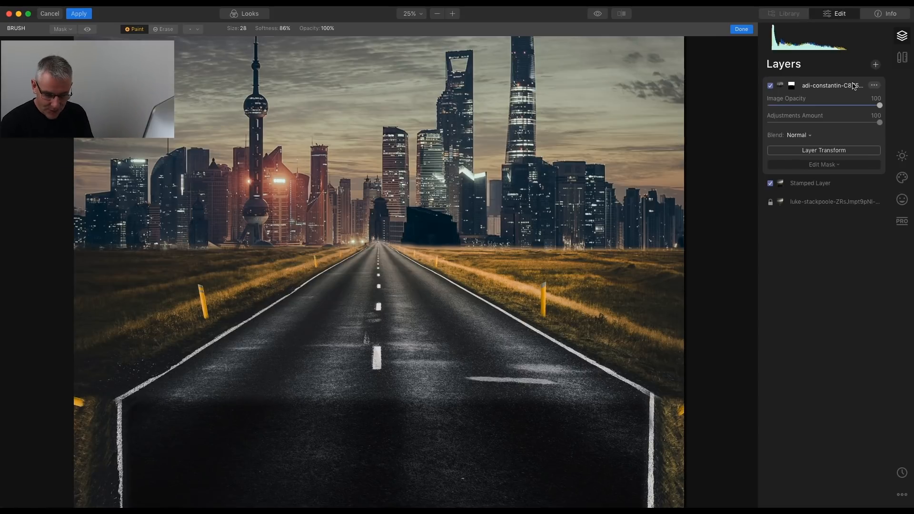
key("super+minus")
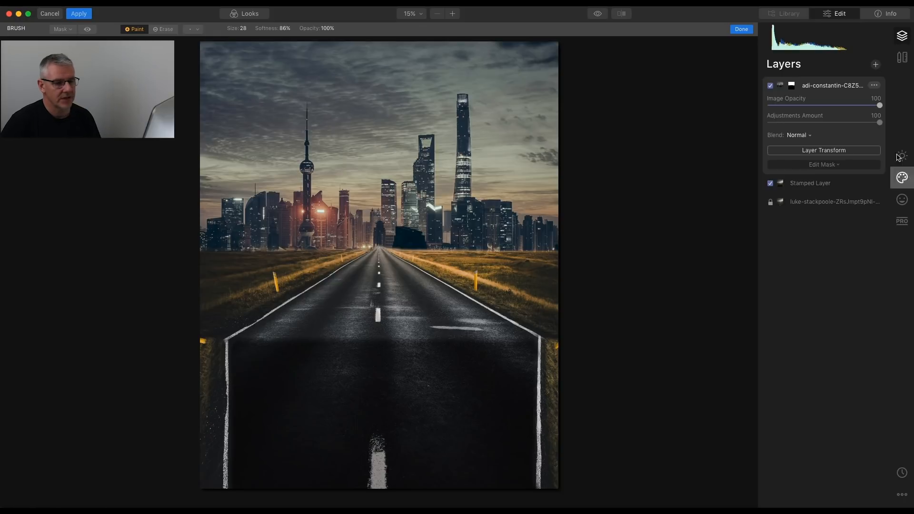
Add the photo of the seated man from the "long way down" folder as an image layer and lower its opacity to 46
left_click(876, 65)
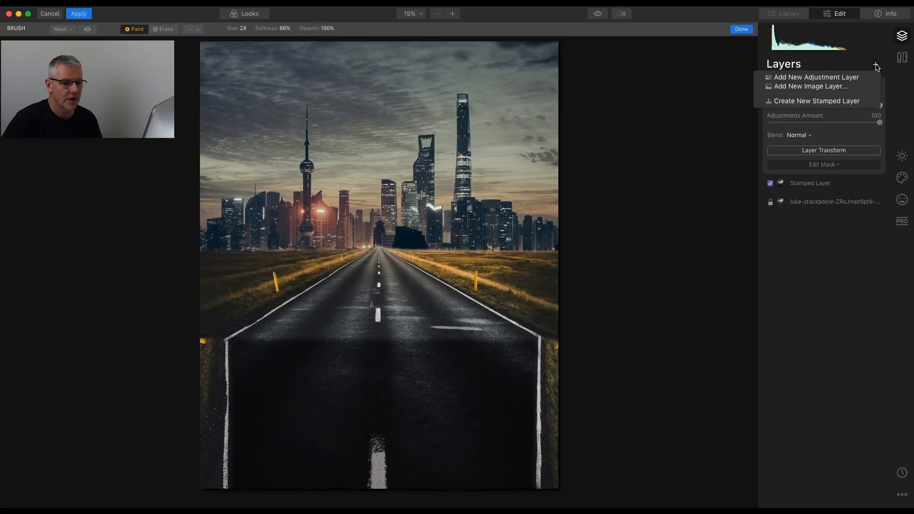
left_click(858, 88)
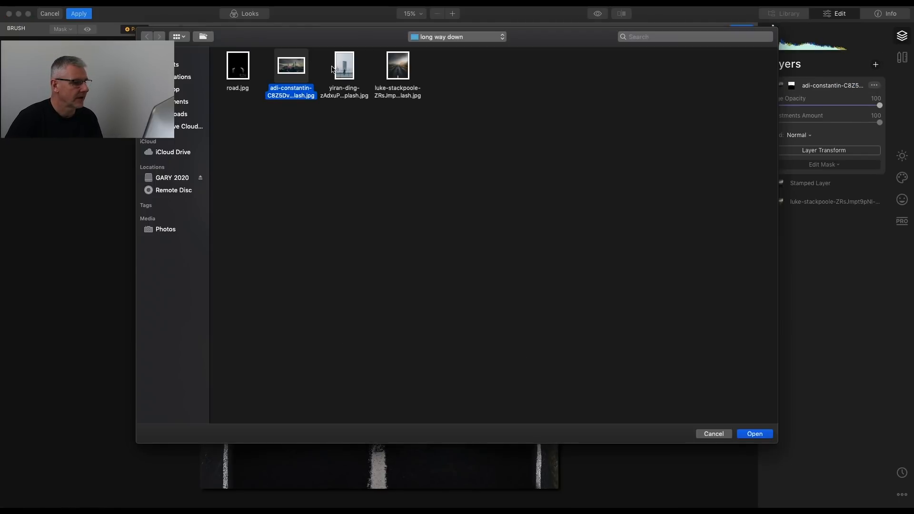
left_click(339, 72)
left_click(754, 435)
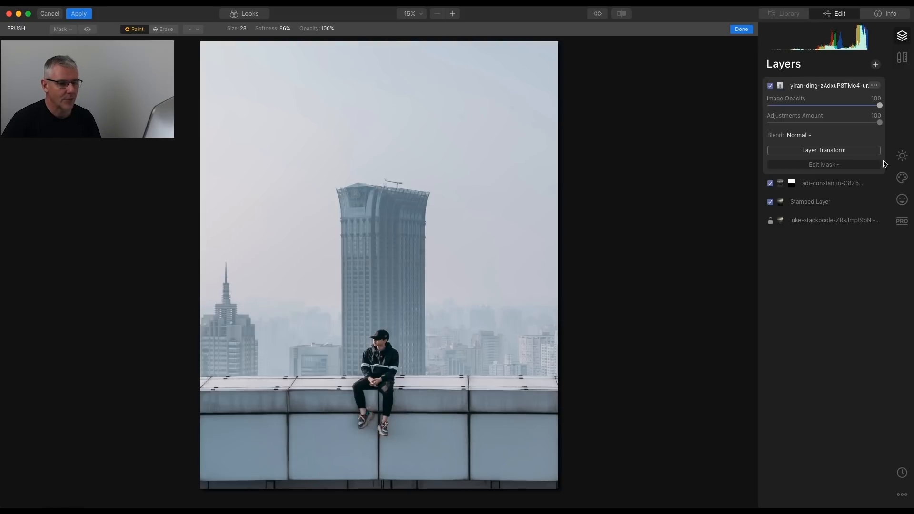
left_click_drag(879, 105, 819, 105)
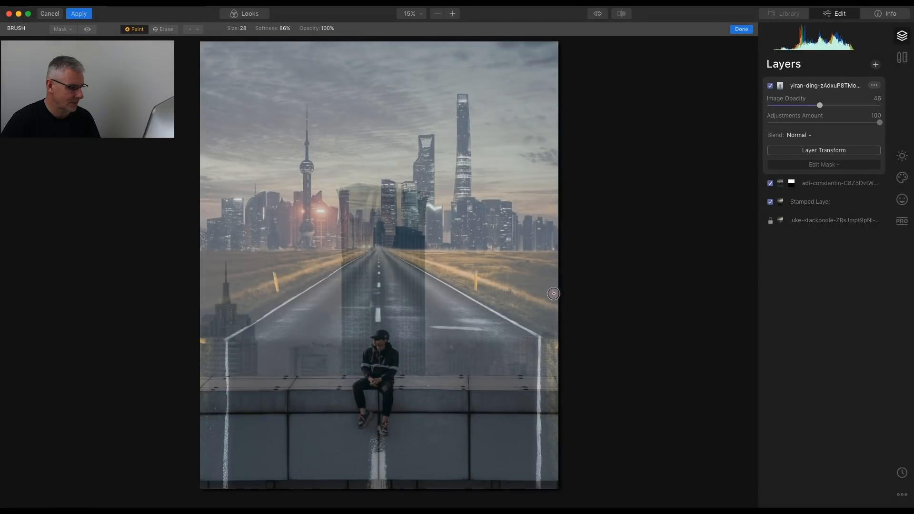
Scale the seated-man layer proportionally to about 8227 wide and 10283 high, centring him and aligning the ledge with the road's drop edge
left_click(821, 152)
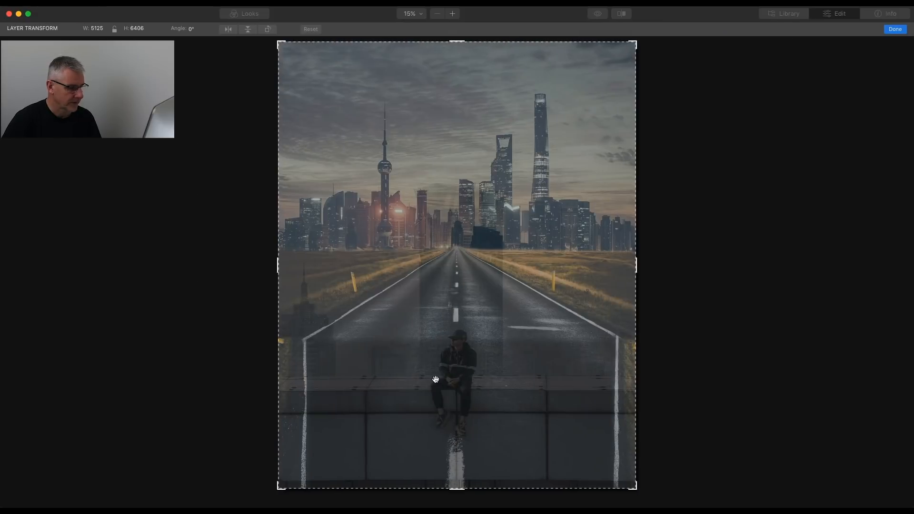
left_click_drag(447, 374, 459, 284)
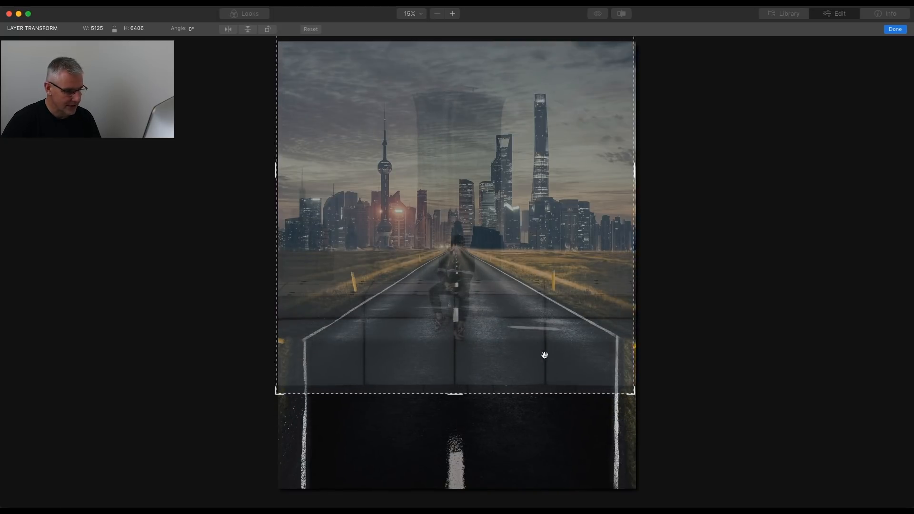
left_click_drag(453, 266, 455, 312)
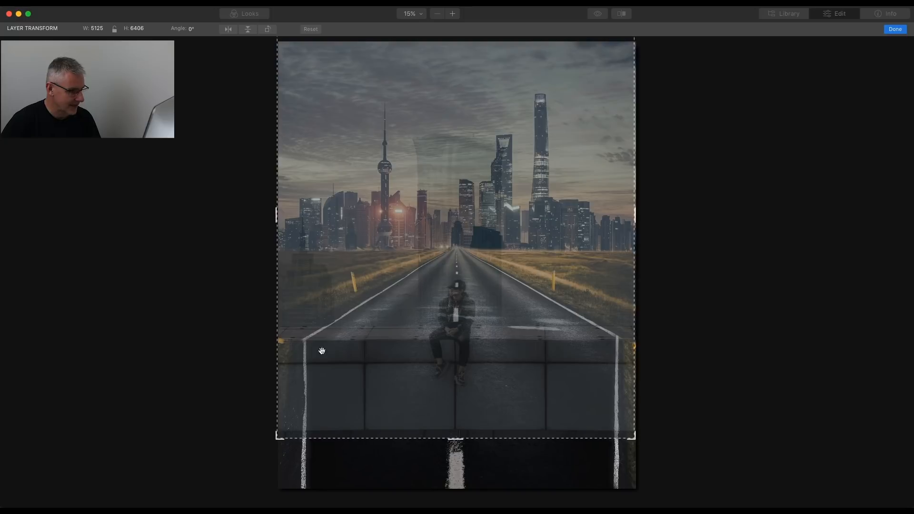
left_click(114, 29)
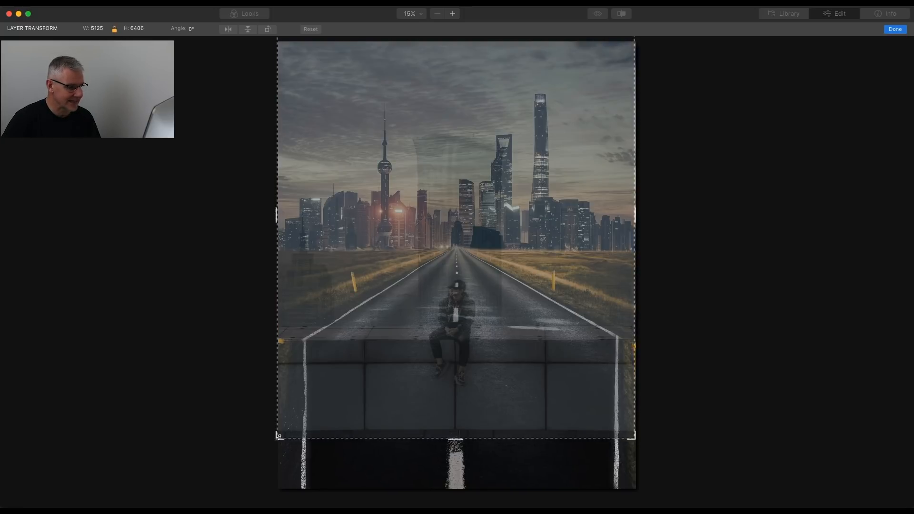
left_click_drag(278, 437, 248, 492)
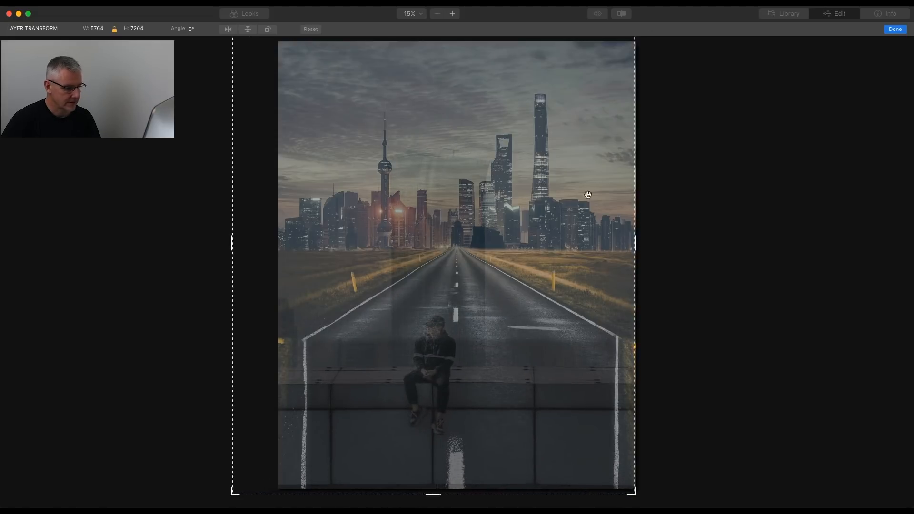
left_click_drag(537, 212, 500, 264)
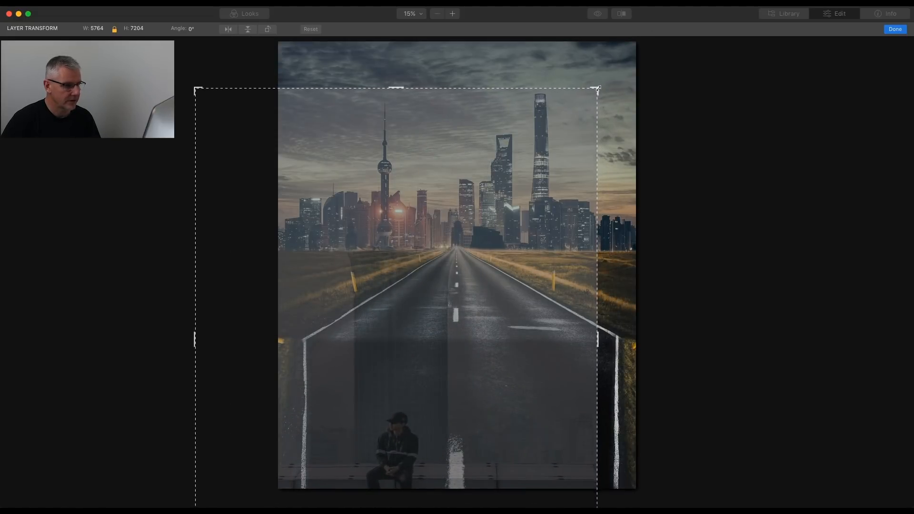
left_click_drag(597, 88, 713, 1)
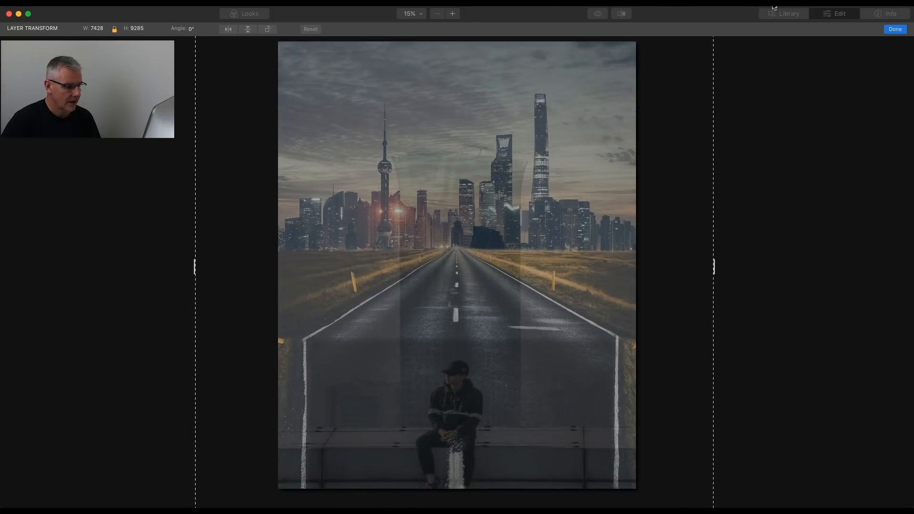
left_click_drag(510, 465, 515, 234)
left_click_drag(199, 368, 138, 489)
left_click_drag(453, 361, 470, 398)
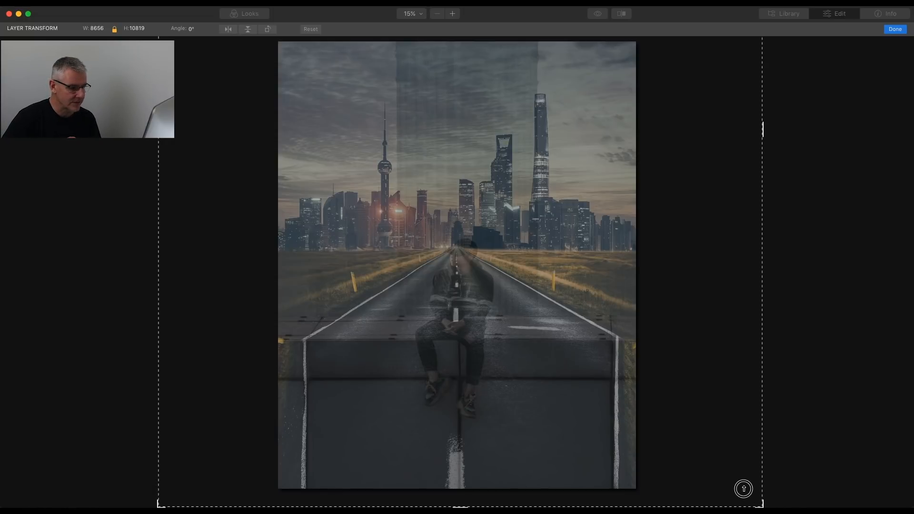
left_click_drag(762, 505, 724, 467)
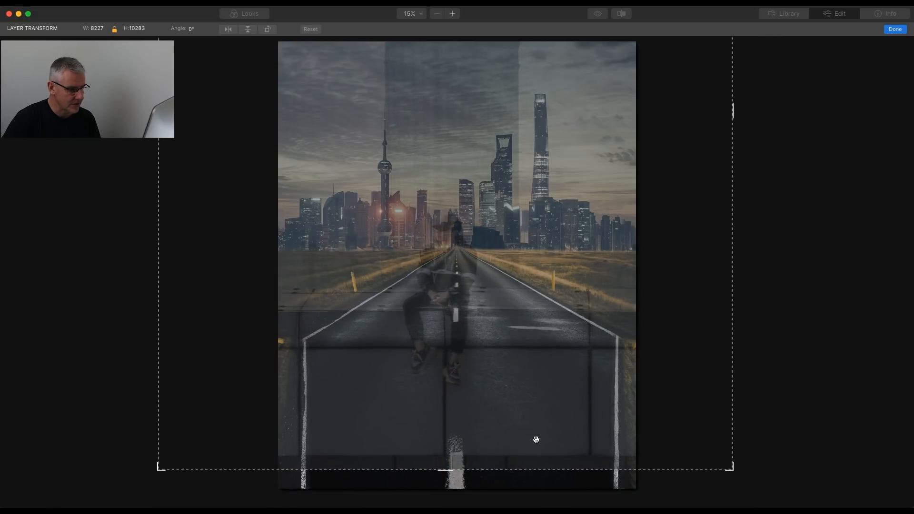
left_click_drag(487, 386, 497, 416)
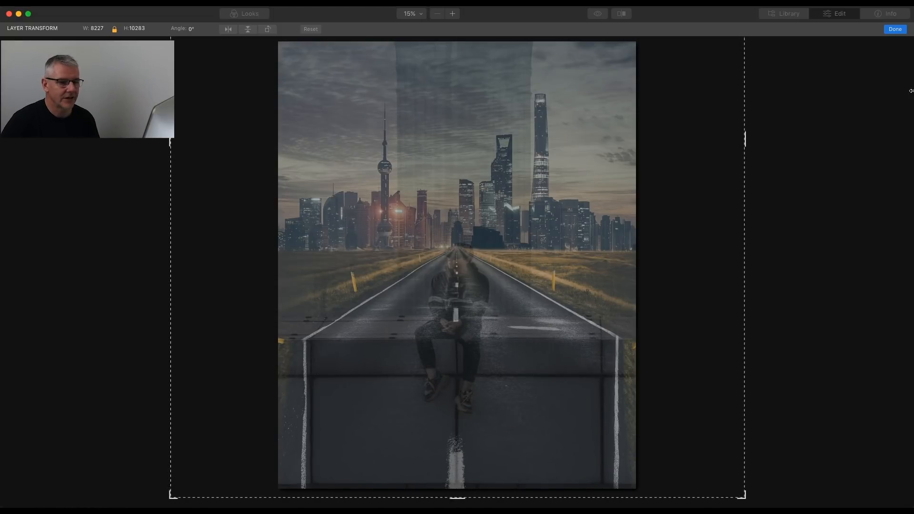
left_click(894, 29)
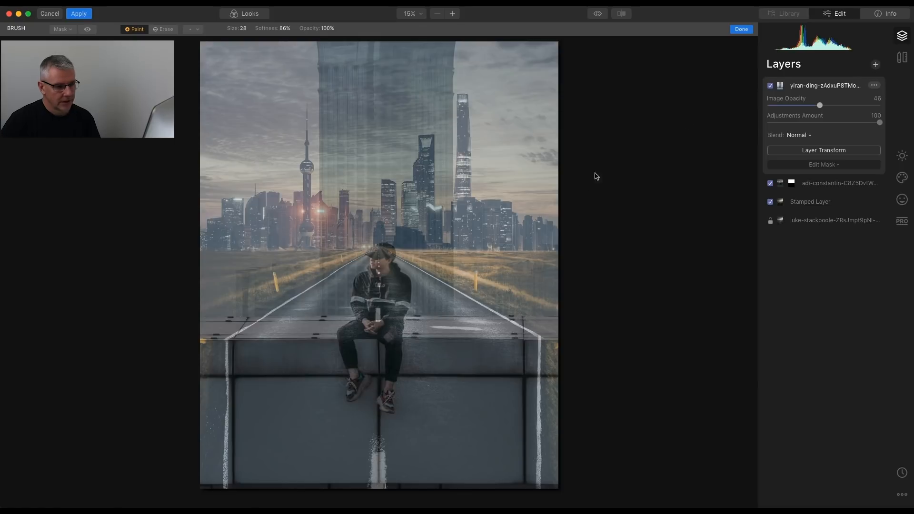
Restore the layer's opacity to 100 and paint a mask over the seated man with the size 28, 86% softness brush
left_click_drag(820, 105, 879, 106)
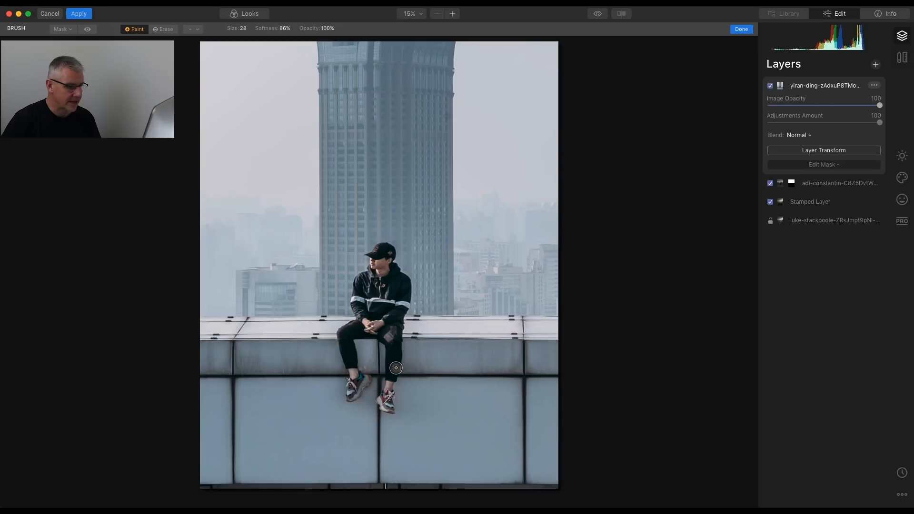
left_click(829, 167)
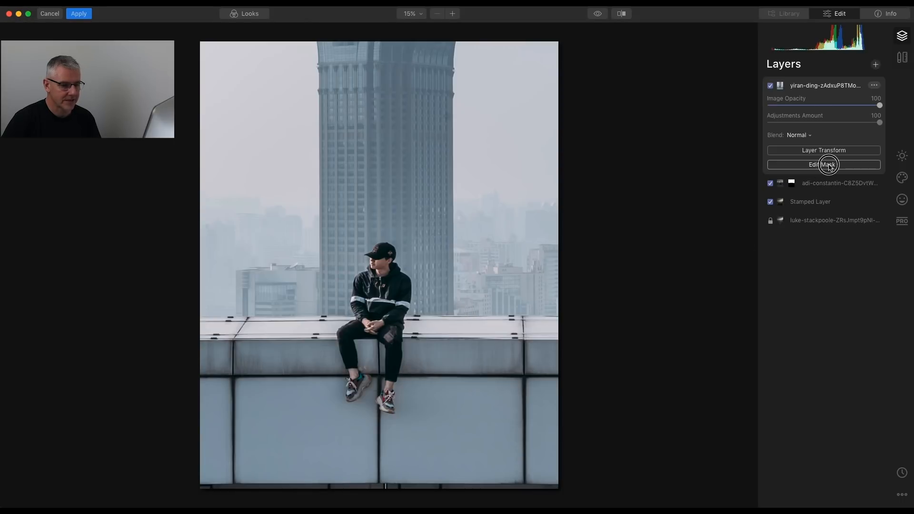
left_click(829, 166)
left_click(805, 177)
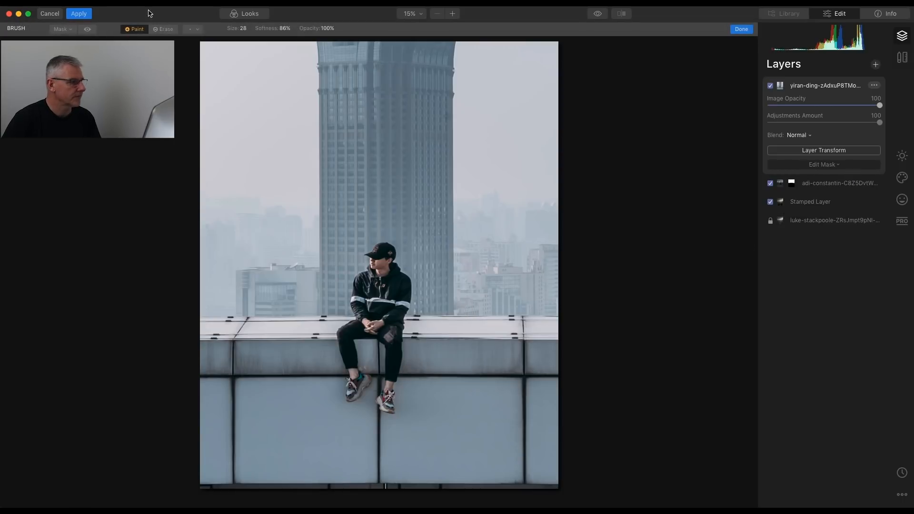
left_click(138, 30)
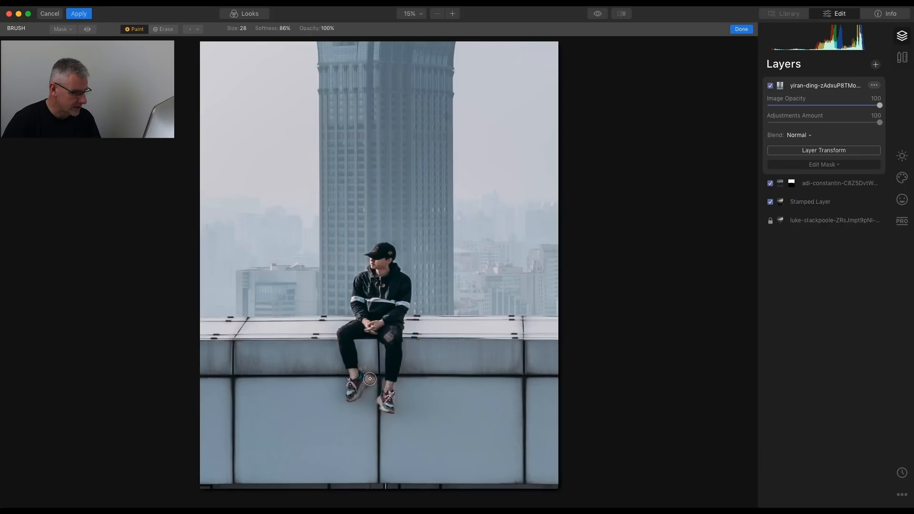
mouse_move(370, 379)
left_mouse_down()
mouse_move(352, 391)
mouse_move(359, 380)
mouse_move(343, 328)
mouse_move(346, 336)
mouse_move(367, 314)
mouse_move(345, 329)
mouse_move(379, 325)
mouse_move(365, 333)
mouse_move(404, 335)
mouse_move(390, 304)
mouse_move(387, 318)
mouse_move(364, 317)
mouse_move(361, 299)
mouse_move(362, 318)
mouse_move(359, 293)
mouse_move(388, 286)
mouse_move(398, 313)
mouse_move(402, 279)
mouse_move(364, 278)
mouse_move(374, 253)
mouse_move(391, 273)
mouse_move(388, 247)
mouse_move(398, 271)
mouse_move(382, 246)
mouse_move(363, 260)
mouse_move(385, 256)
mouse_move(409, 286)
mouse_move(400, 379)
mouse_move(391, 327)
mouse_move(390, 393)
mouse_move(384, 333)
mouse_move(392, 416)
mouse_move(381, 404)
mouse_move(404, 321)
mouse_move(395, 269)
mouse_move(378, 256)
mouse_move(347, 354)
mouse_move(347, 394)
mouse_move(345, 331)
mouse_move(347, 366)
mouse_move(368, 322)
mouse_move(359, 297)
mouse_move(366, 274)
mouse_move(361, 293)
mouse_move(389, 249)
mouse_move(401, 274)
mouse_move(397, 362)
mouse_move(378, 405)
mouse_move(391, 395)
mouse_move(404, 285)
mouse_move(397, 254)
mouse_move(373, 272)
left_mouse_up()
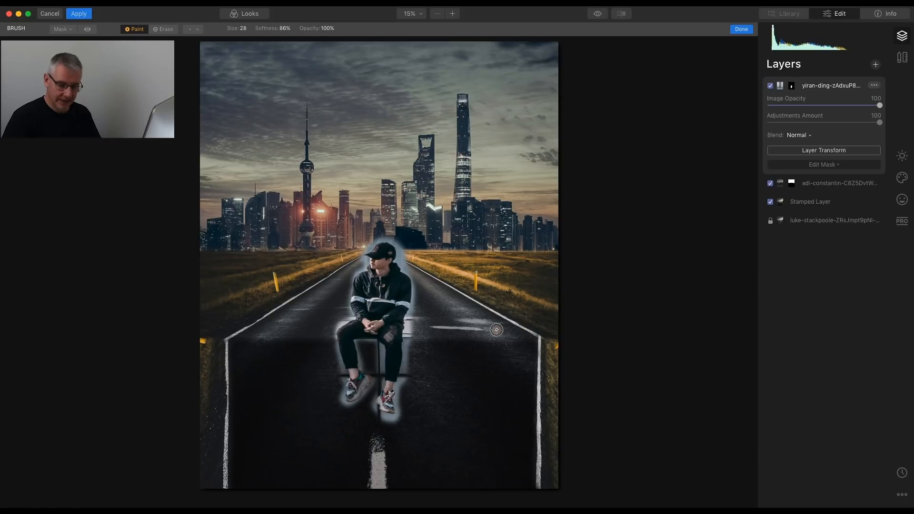
Erase the pale halo from the mask at the upper back of the man's cap with a size 22 brush
key("super+equal")
key("super+equal")
key("super+equal")
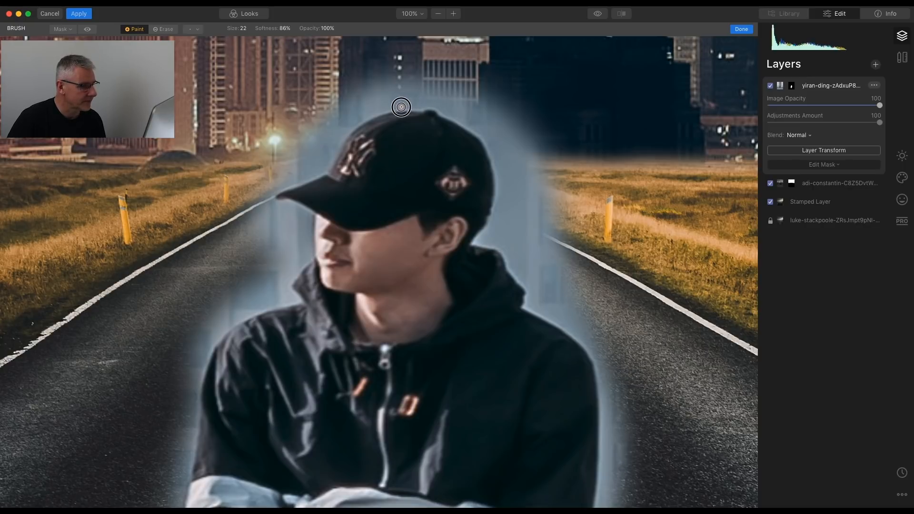
left_click(166, 30)
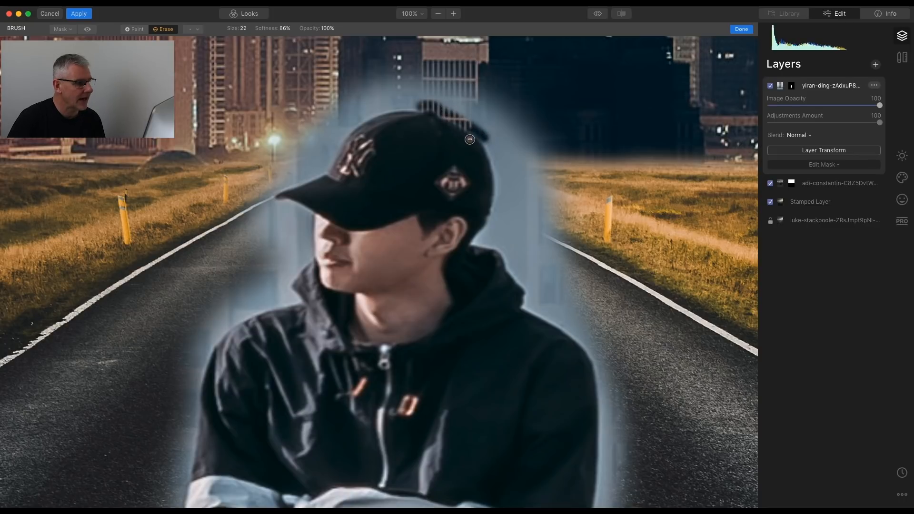
Lower the eraser's softness to 19% and erase the pale halo tightly along the back of the man's cap, neck and hood
left_click(286, 29)
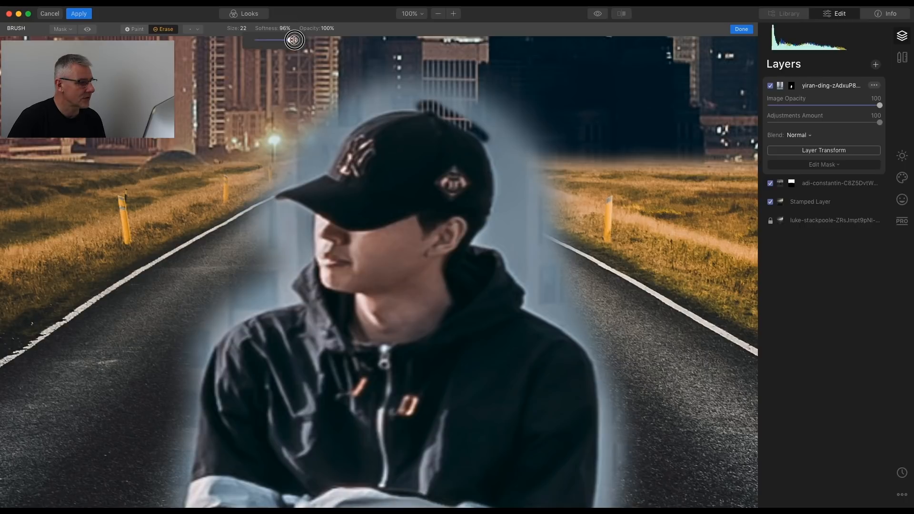
left_click_drag(259, 40, 258, 40)
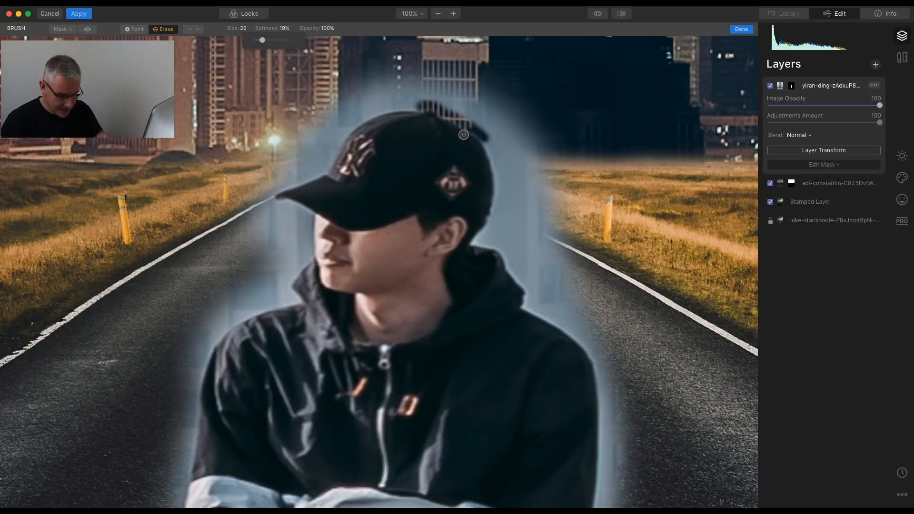
mouse_move(453, 129)
left_mouse_down()
mouse_move(472, 140)
mouse_move(444, 127)
mouse_move(472, 144)
mouse_move(438, 124)
mouse_move(478, 148)
mouse_move(436, 122)
left_mouse_up()
key("x")
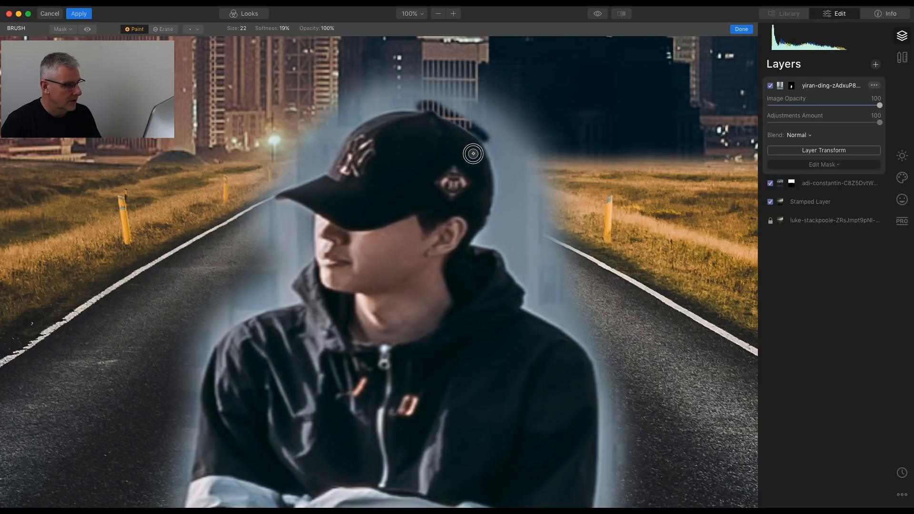
key("alt")
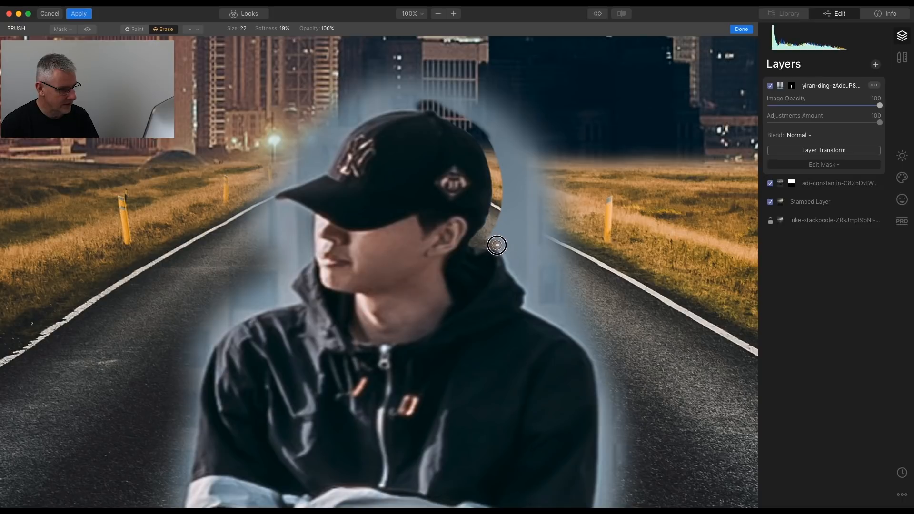
left_click_drag(503, 253, 522, 280)
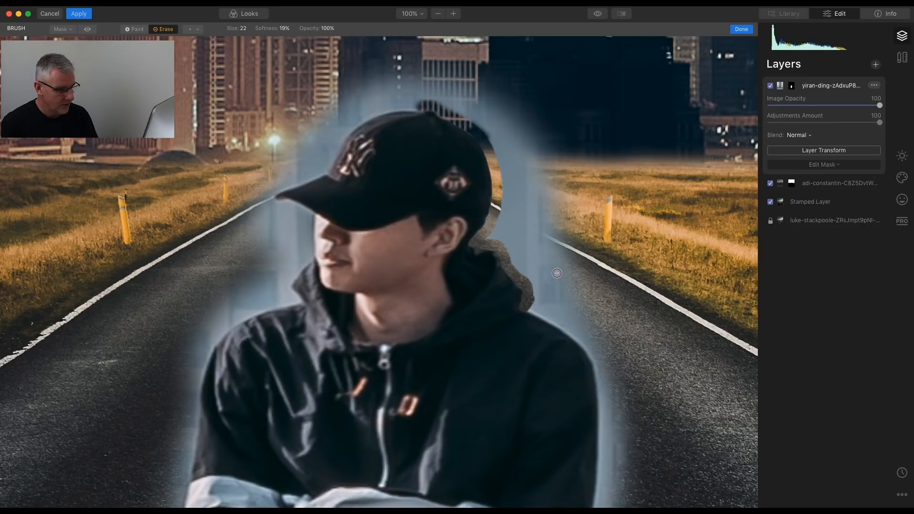
Erase the mask halo with the size 22 brush along the man's shoulder, sleeve, trouser leg and shoe edges
mouse_move(566, 285)
left_mouse_down()
mouse_move(524, 238)
mouse_move(437, 64)
mouse_move(396, 88)
left_mouse_up()
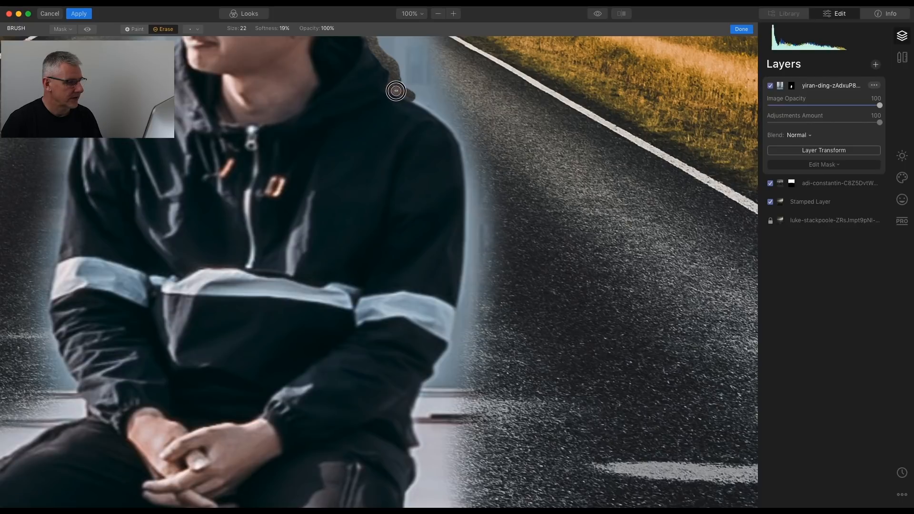
mouse_move(398, 90)
left_mouse_down()
mouse_move(455, 129)
mouse_move(464, 150)
left_mouse_up()
left_click_drag(464, 158, 455, 324)
scroll(428, 228, "down", 10)
left_click_drag(342, 131, 190, 94)
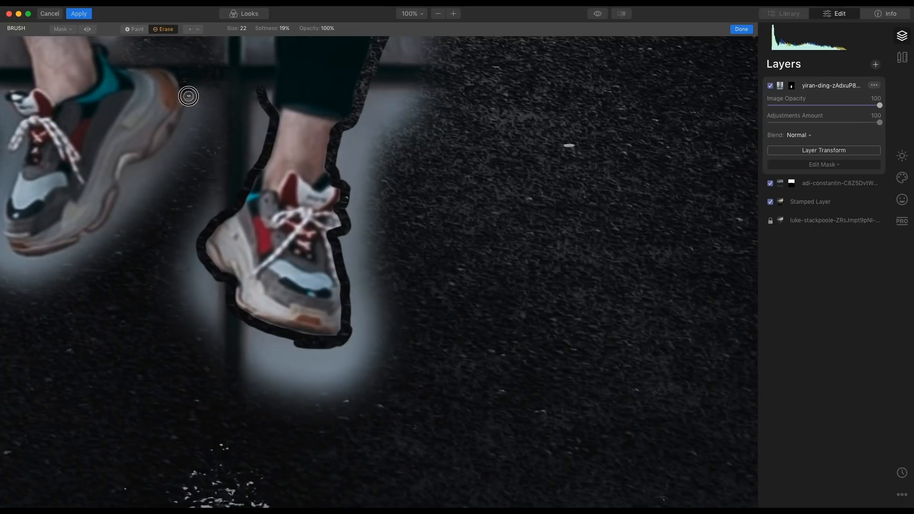
Complete the tight erased outline around the man and clear the wider halo beside his jacket with a size 34 brush
scroll(286, 191, "up", 10)
mouse_move(218, 376)
left_mouse_down()
mouse_move(292, 135)
mouse_move(373, 379)
left_mouse_up()
scroll(286, 238, "up", 15)
mouse_move(214, 504)
left_mouse_down()
mouse_move(247, 369)
mouse_move(301, 243)
mouse_move(444, 145)
left_mouse_up()
mouse_move(312, 106)
left_mouse_down()
mouse_move(286, 331)
mouse_move(513, 277)
mouse_move(595, 371)
left_mouse_up()
scroll(530, 356, "down", 8)
scroll(530, 356, "down", 10)
left_click_drag(447, 495, 500, 233)
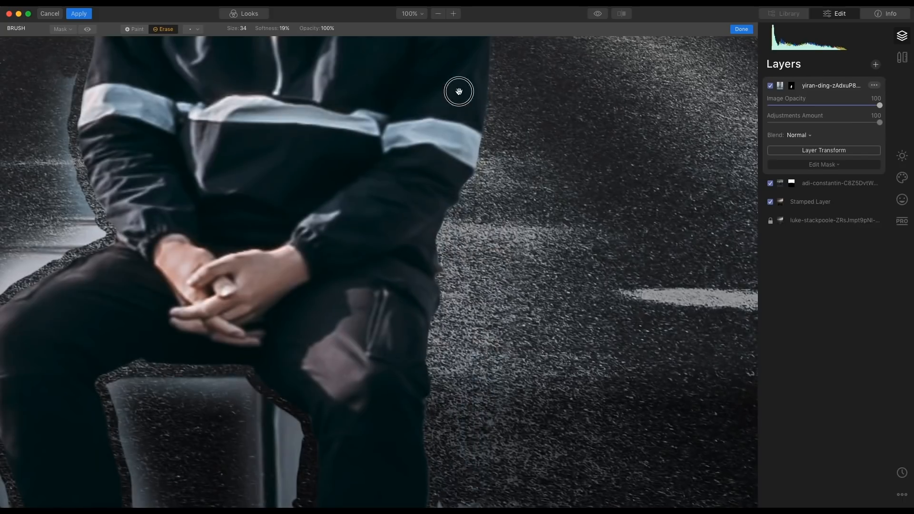
Erase the remaining background between and around the man's legs and shoes with the size 34 brush
scroll(459, 90, "down", 15)
mouse_move(404, 333)
left_mouse_down()
mouse_move(249, 137)
mouse_move(301, 83)
left_mouse_up()
scroll(302, 83, "up", 10)
left_click_drag(311, 124, 190, 229)
scroll(190, 229, "left", 10)
left_click_drag(423, 381, 414, 71)
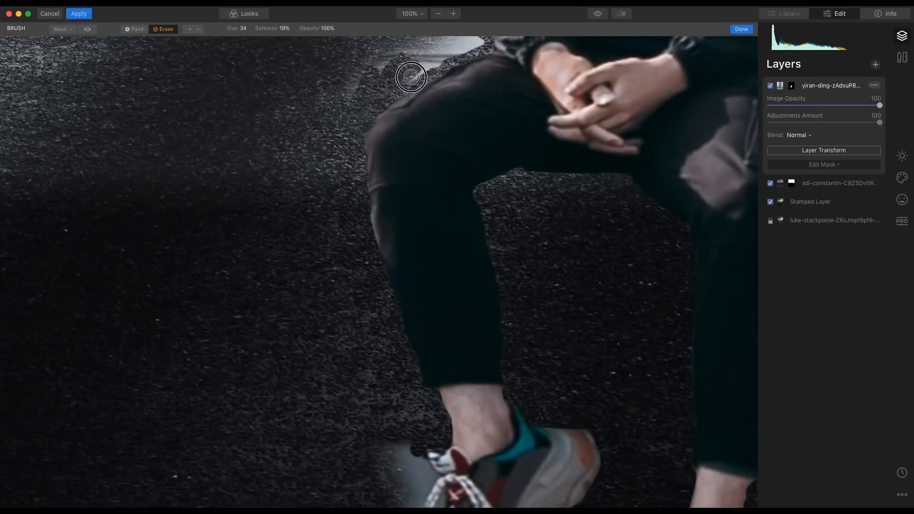
scroll(414, 71, "down", 10)
left_click_drag(350, 209, 337, 364)
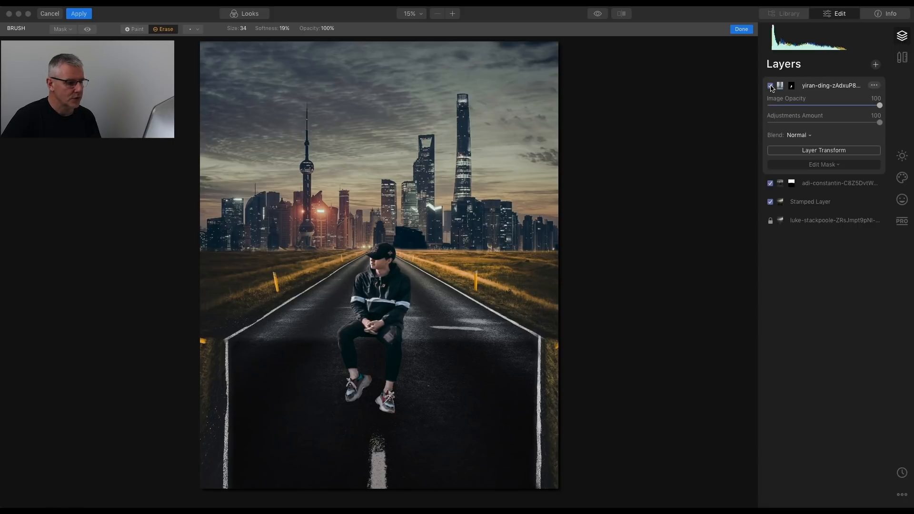
Hide the seated-man layer and create a stamped layer directly above the adi-constantin image layer
left_click(771, 87)
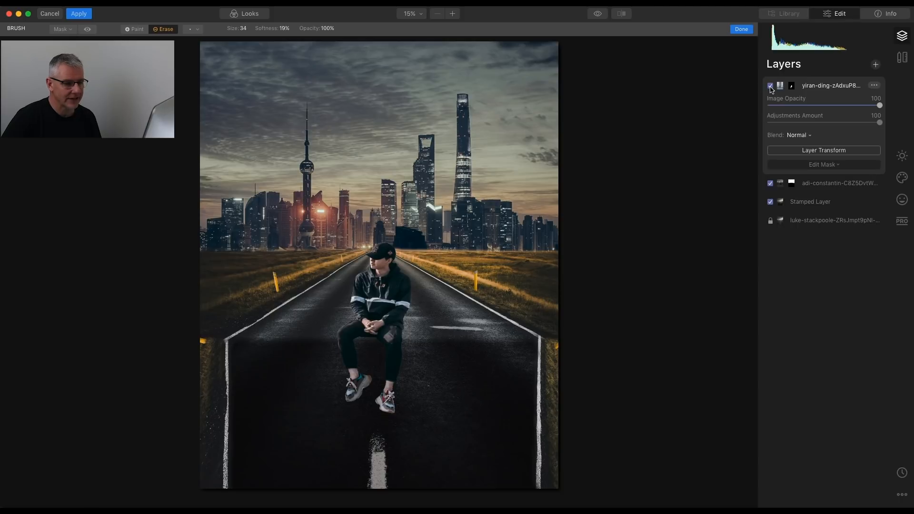
left_click(770, 86)
left_click(833, 184)
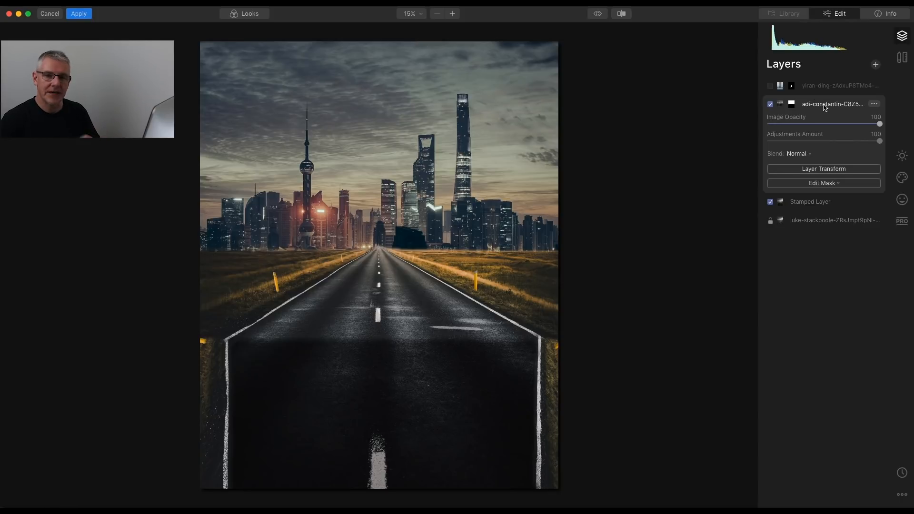
left_click(877, 66)
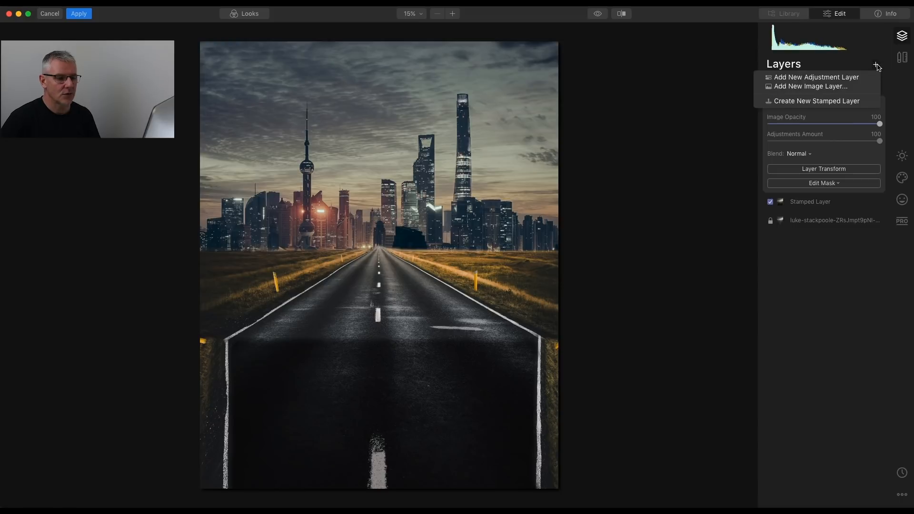
left_click(845, 105)
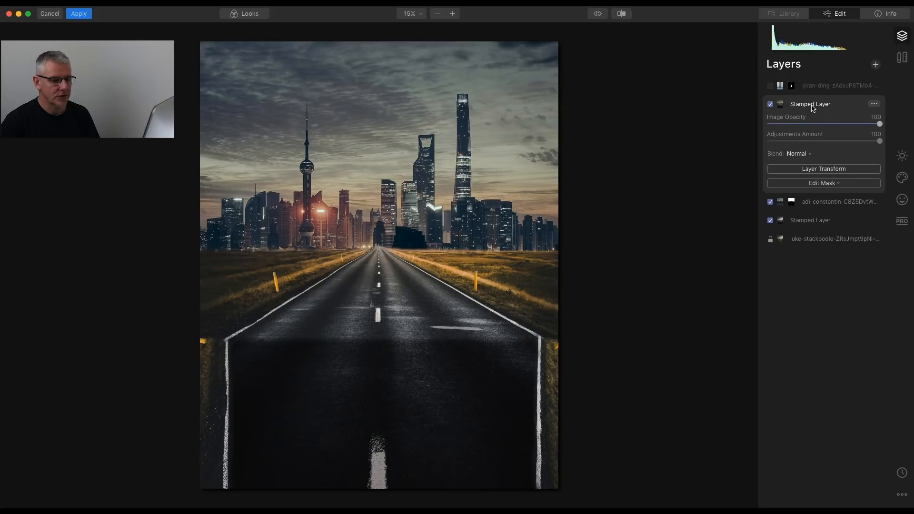
Apply the Mystical effect to the new stamped layer with an amount of 88
left_click(903, 179)
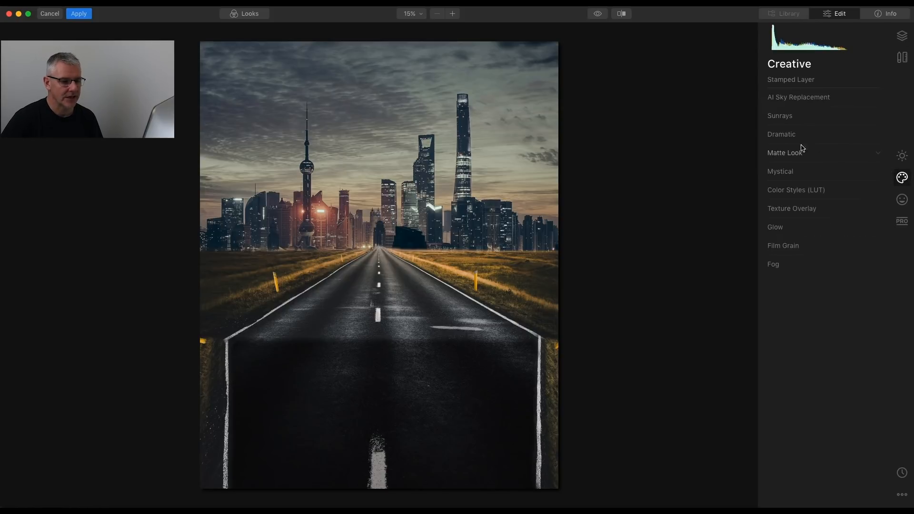
left_click(784, 172)
left_click_drag(771, 197, 867, 197)
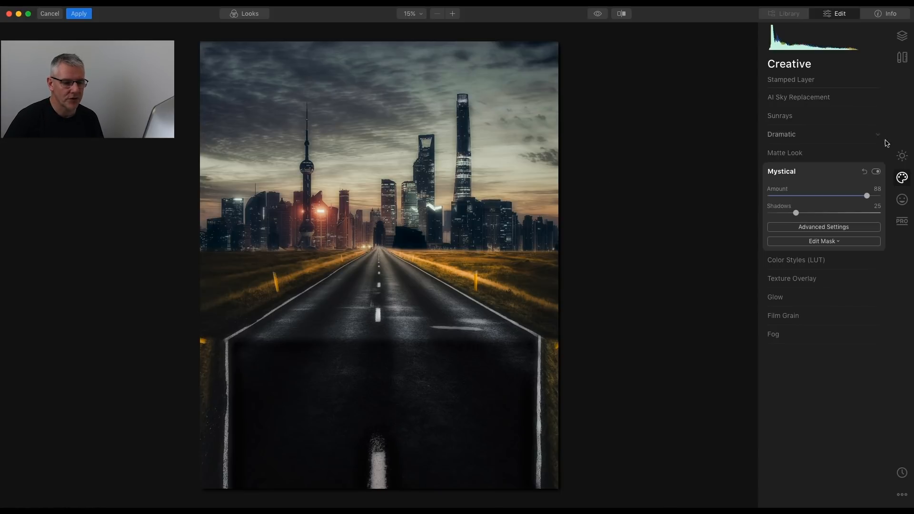
Raise the stamped layer's exposure to 0.71
left_click(902, 156)
left_click(781, 103)
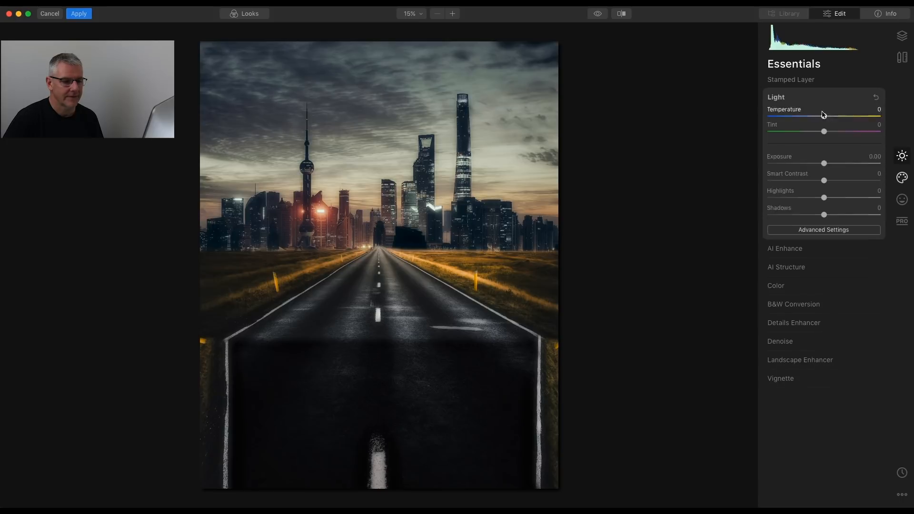
left_click(825, 186)
left_click_drag(825, 186, 833, 186)
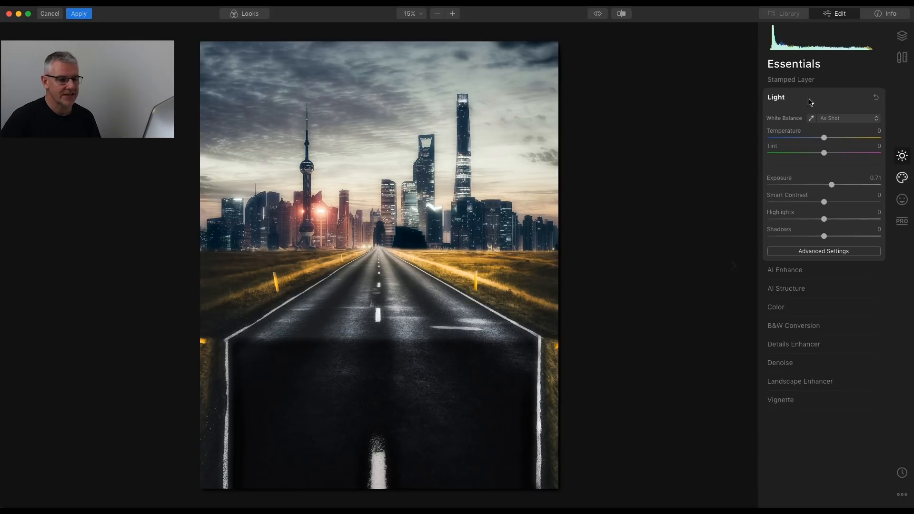
Add a radial mask to the stamped layer, centred on the road's vanishing point, flattened and stretched across the horizon
left_click(902, 35)
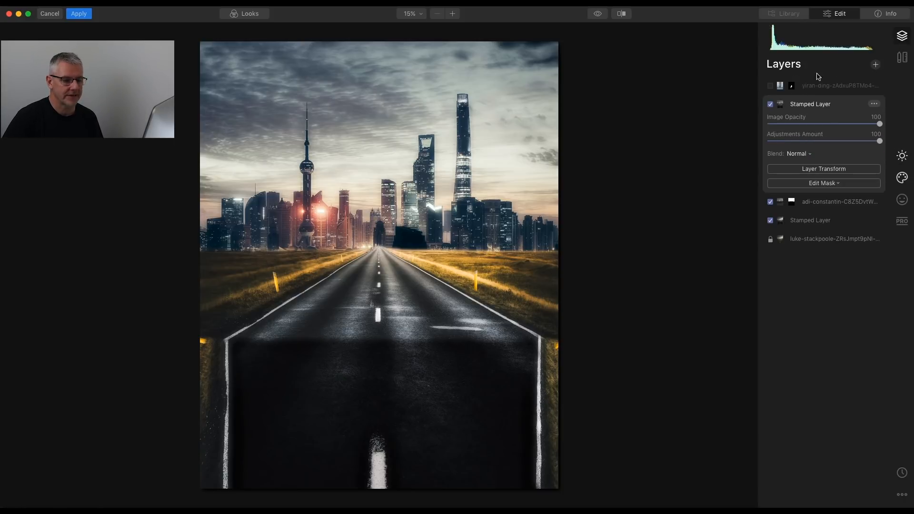
left_click(832, 186)
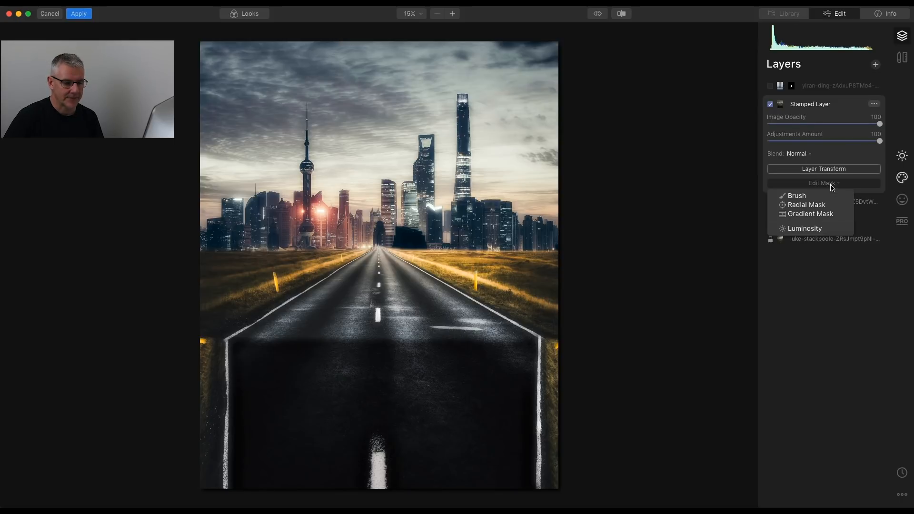
left_click(822, 209)
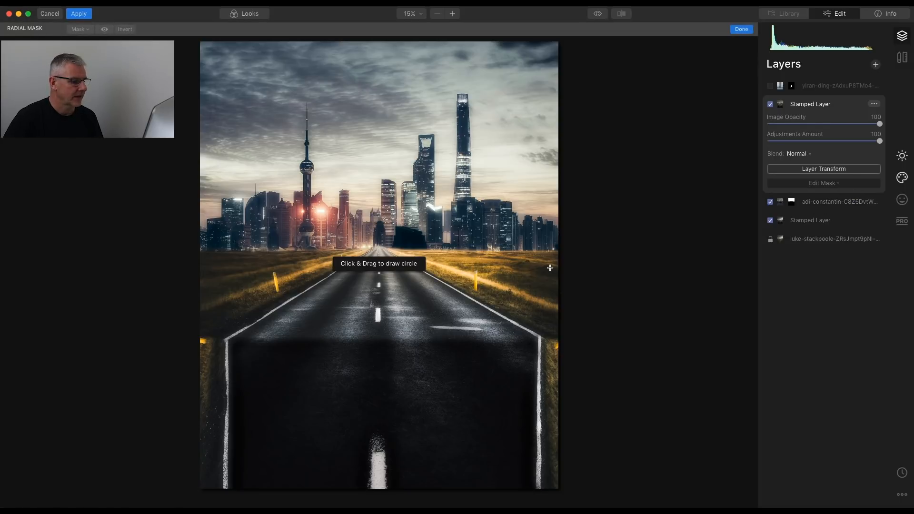
left_click_drag(379, 248, 468, 251)
left_click_drag(379, 88, 379, 214)
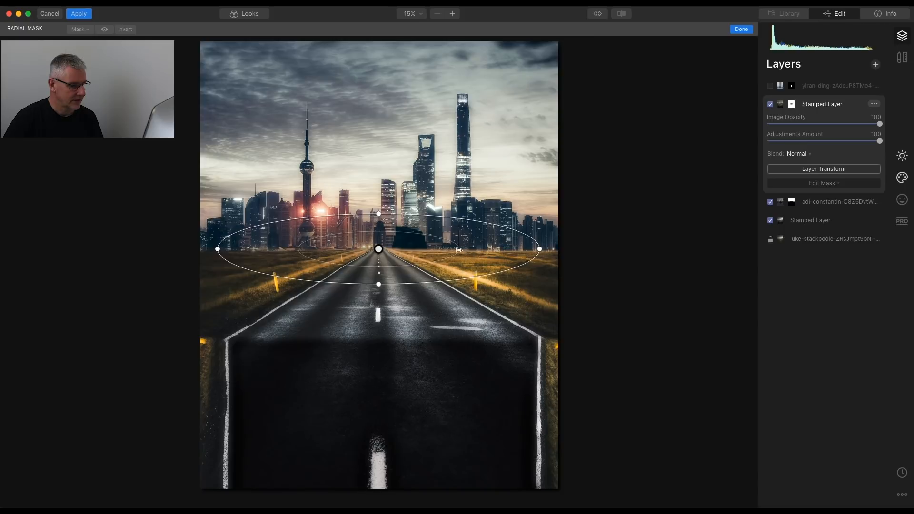
left_click_drag(458, 249, 507, 251)
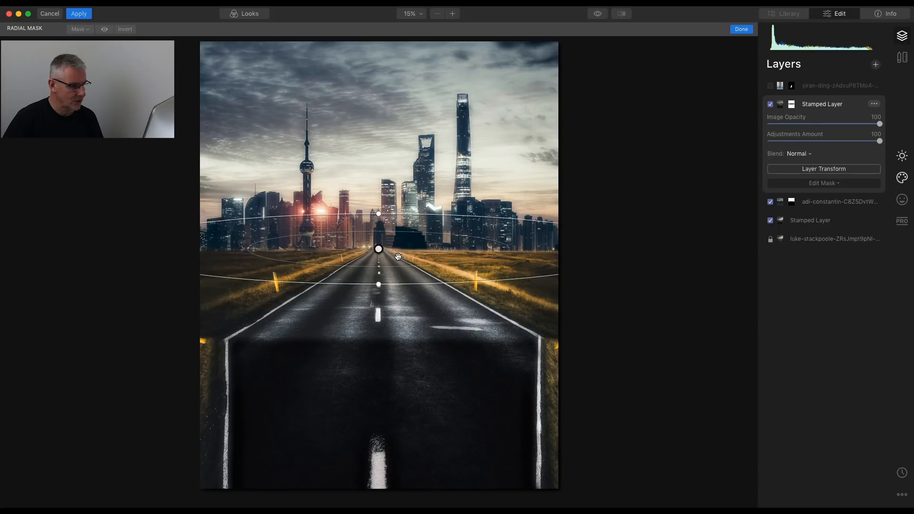
Invert the radial mask to confine the glow to the horizon, and enlarge the ellipse slightly in width and height
left_click(125, 30)
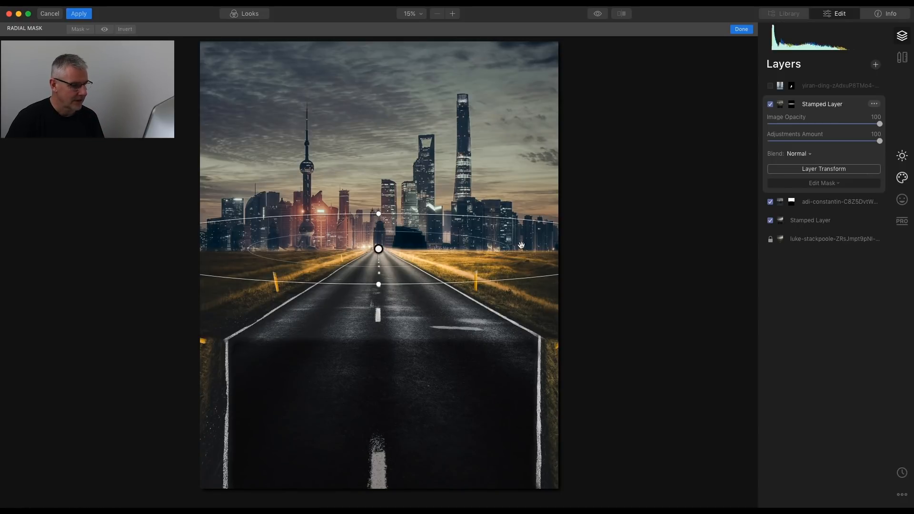
left_click_drag(519, 249, 526, 249)
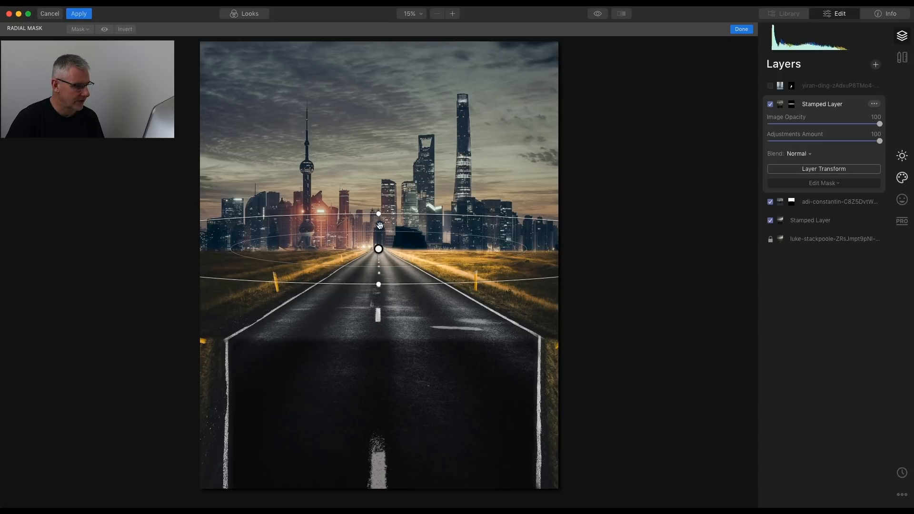
left_click_drag(378, 213, 379, 202)
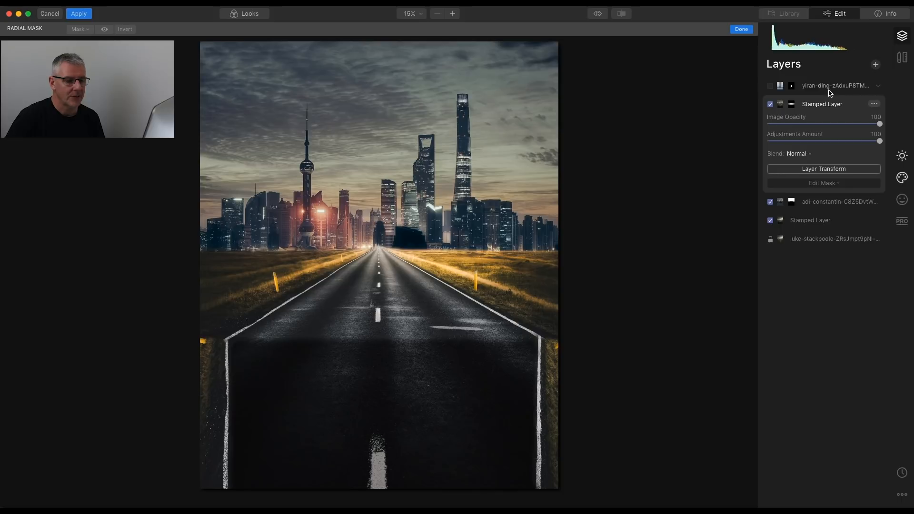
left_click(825, 183)
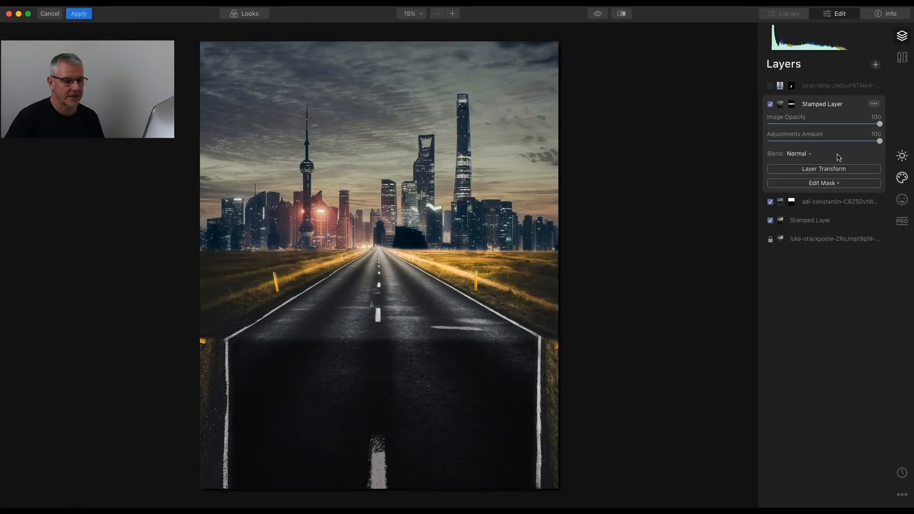
Show the seated-man layer again and darken it to an exposure of -2.33
left_click(773, 88)
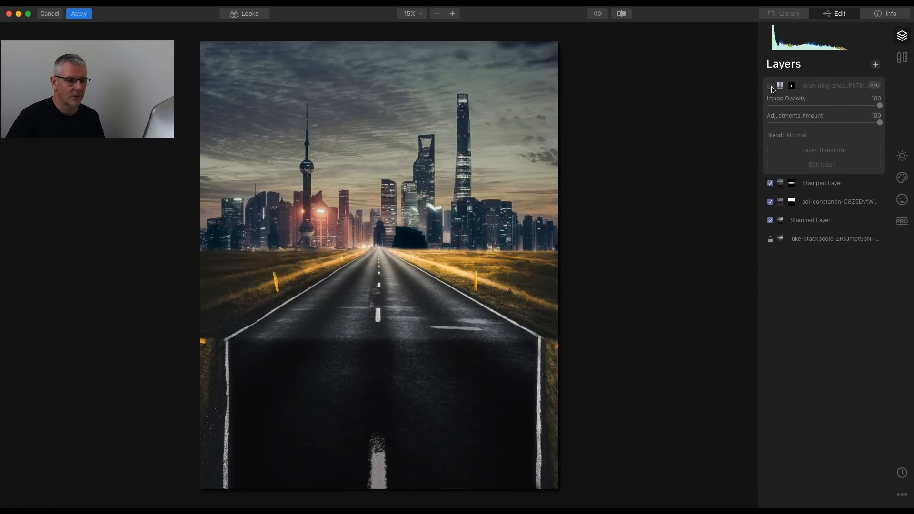
left_click(771, 86)
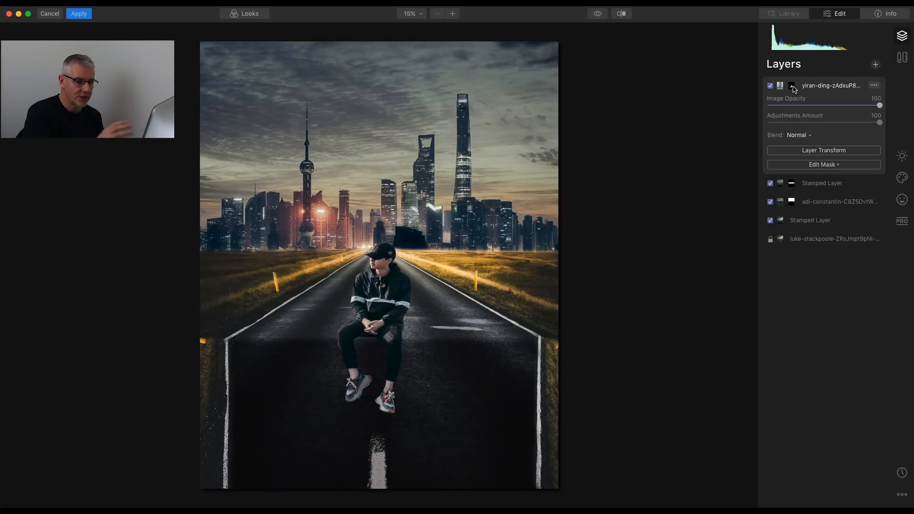
left_click(903, 156)
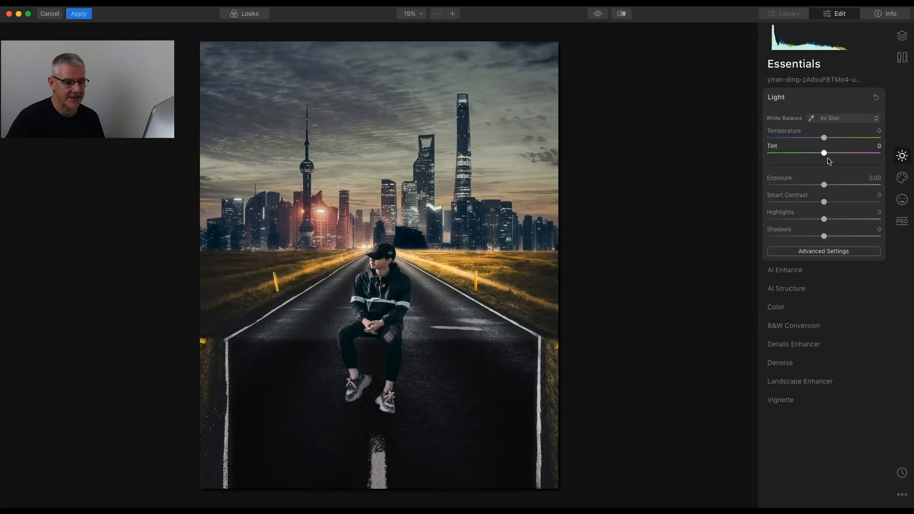
left_click_drag(825, 187, 798, 188)
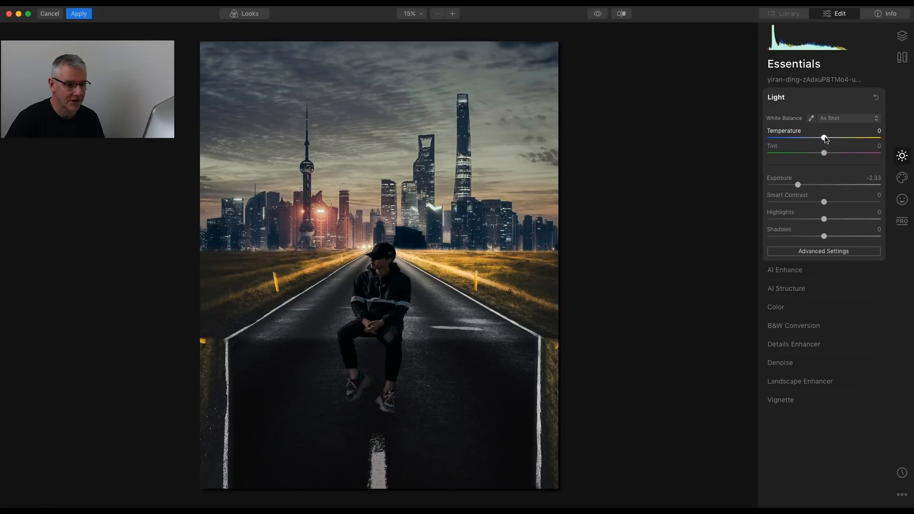
Warm the seated man's layer to temperature 18 and set its smart contrast to 8
left_click_drag(825, 138, 834, 139)
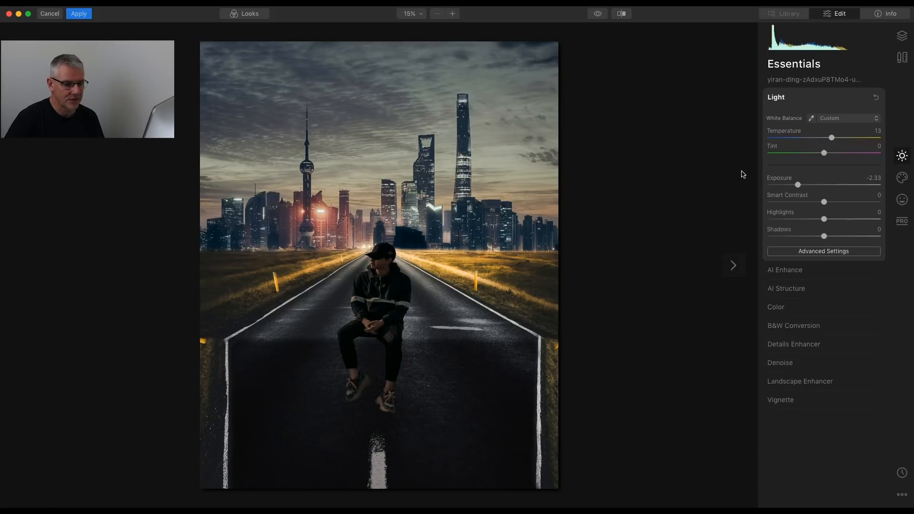
left_click_drag(824, 202, 829, 202)
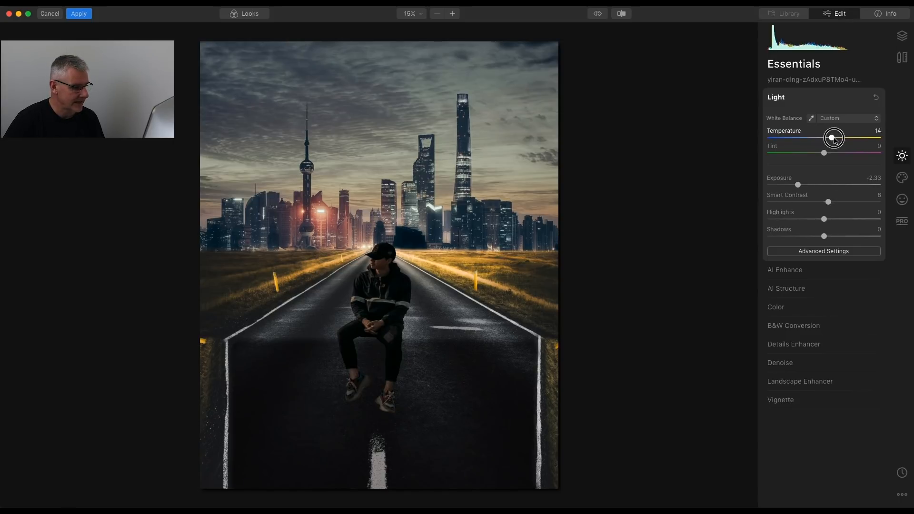
left_click_drag(834, 138, 836, 138)
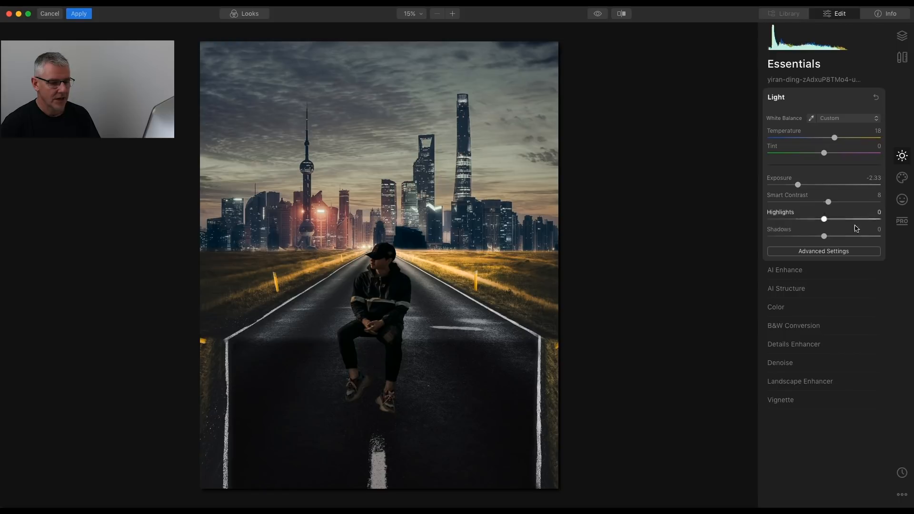
left_click(904, 37)
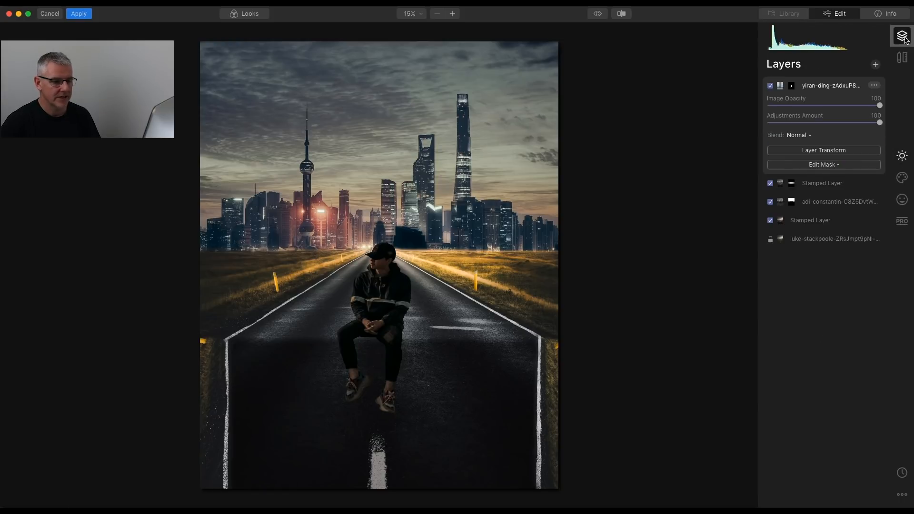
Refine the seated man's mask edge around his head with an erasing brush at size 22 and 80% softness
left_click(827, 165)
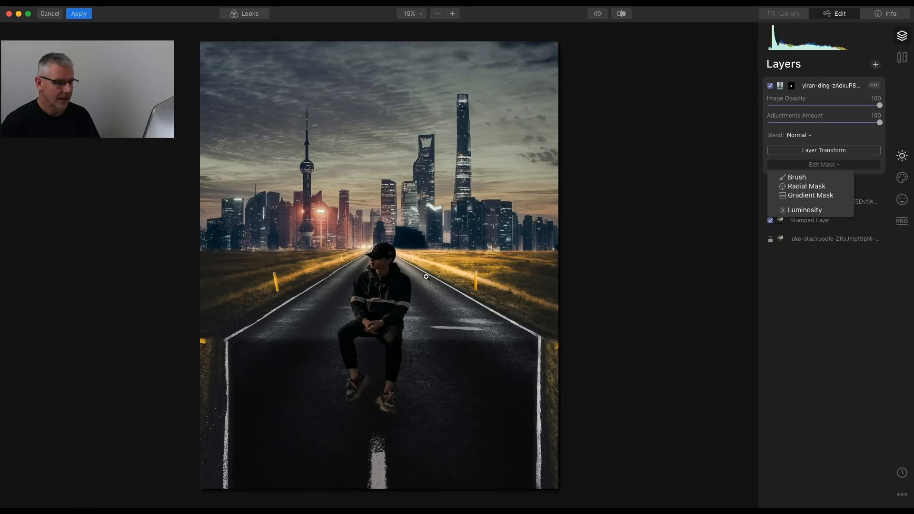
key("Return")
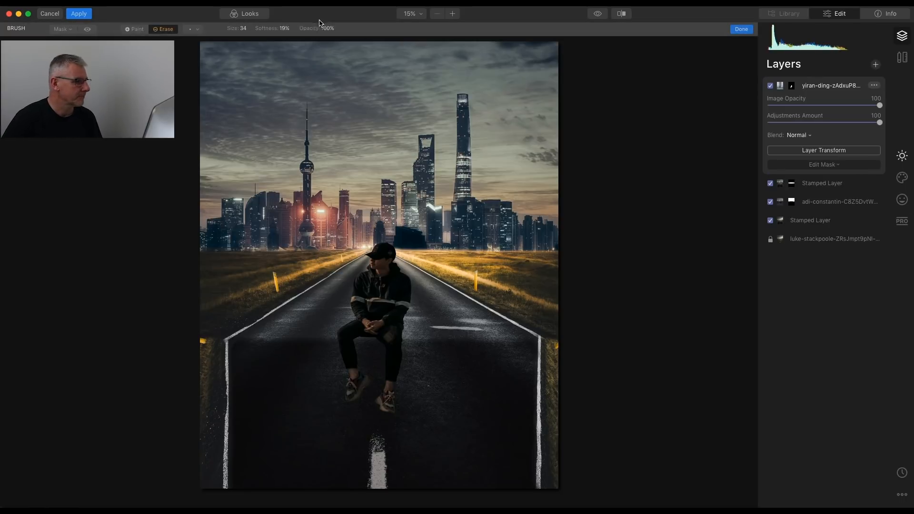
left_click(282, 30)
left_click_drag(287, 41, 297, 41)
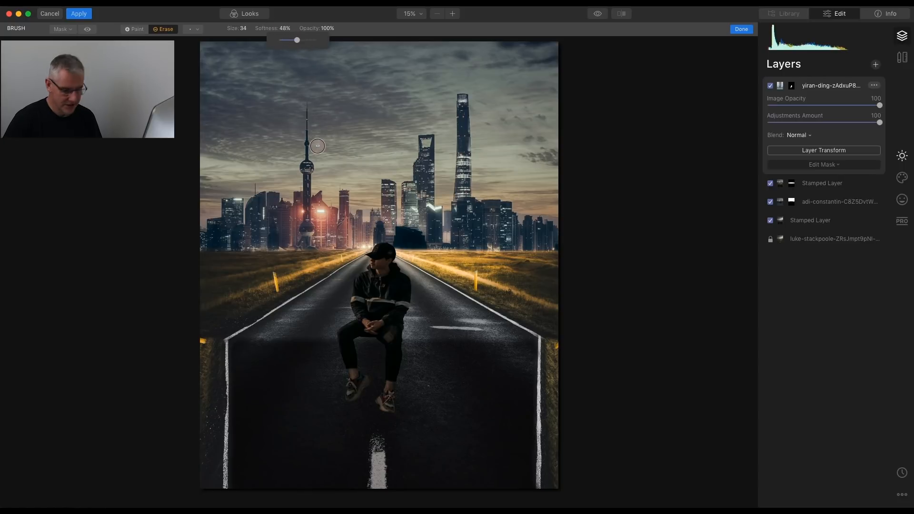
key("bracketleft")
key("bracketleft")
key("bracketleft")
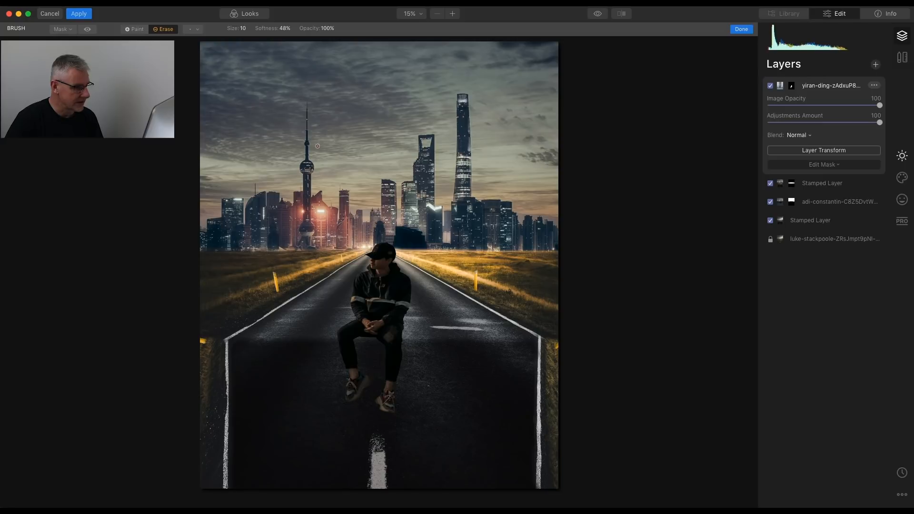
key("super+equal")
key("super+equal")
key("super+equal")
key("super+equal")
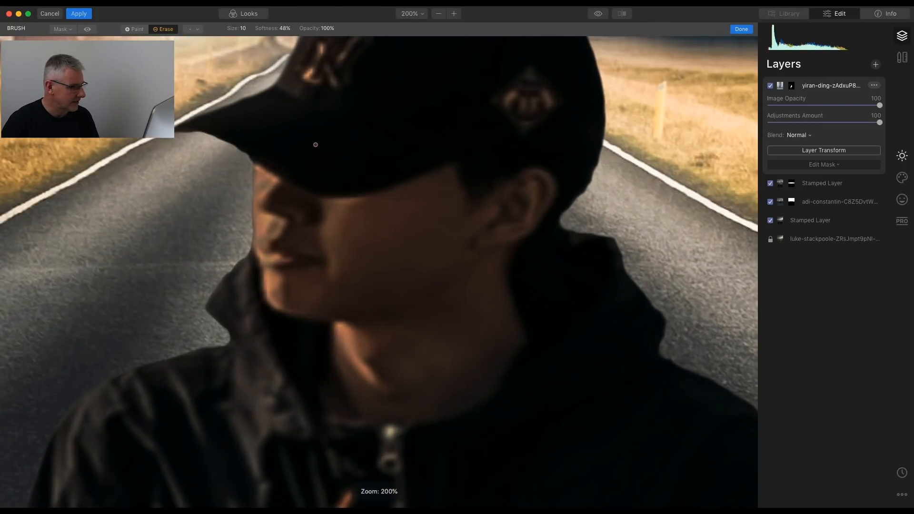
left_click(285, 29)
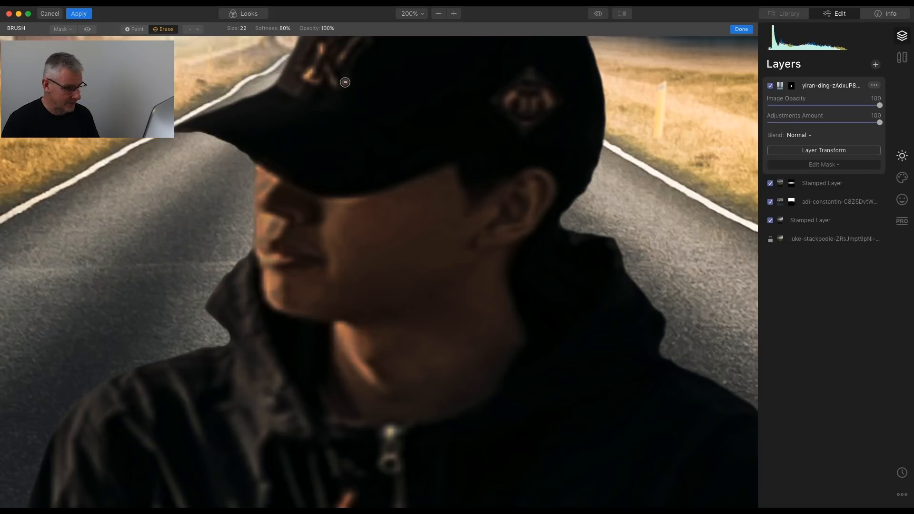
key("super+0")
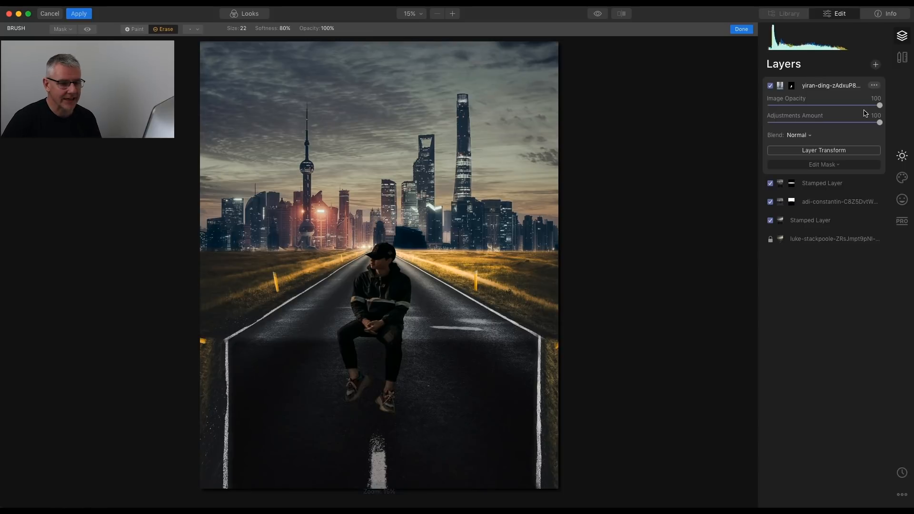
Raise the seated man's exposure slightly and increase his highlights
left_click(902, 155)
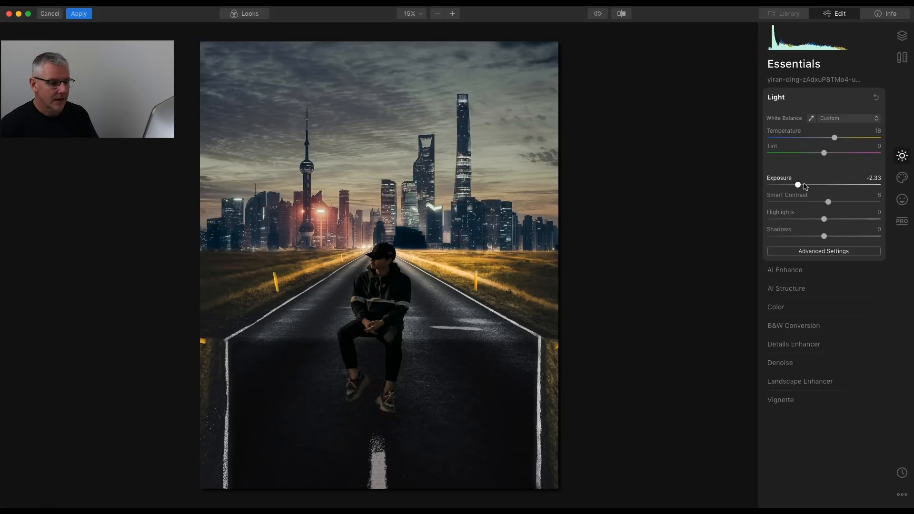
left_click_drag(799, 186, 802, 185)
mouse_move(825, 222)
left_mouse_down()
mouse_move(855, 222)
mouse_move(817, 221)
mouse_move(840, 221)
left_mouse_up()
Add an adjustment layer above the seated man and start Dodge & Burn painting on it
left_click(904, 37)
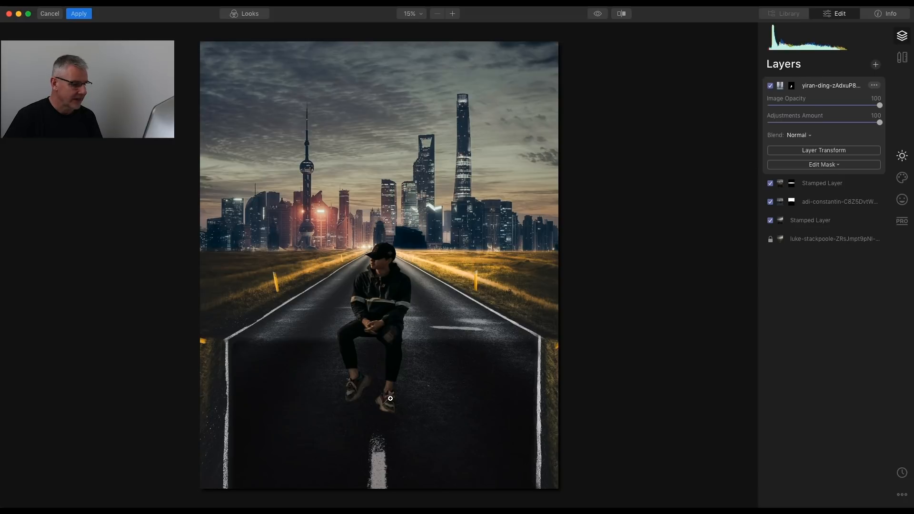
left_click(876, 64)
left_click(852, 67)
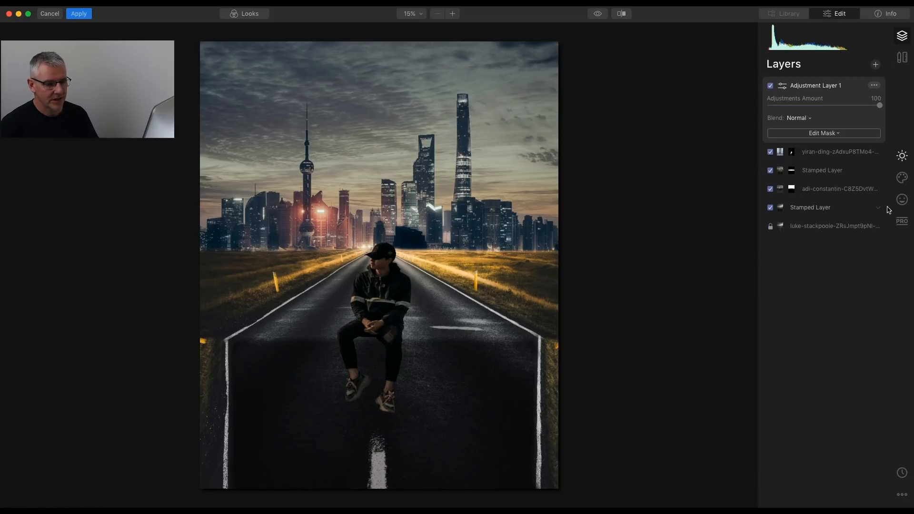
left_click(904, 224)
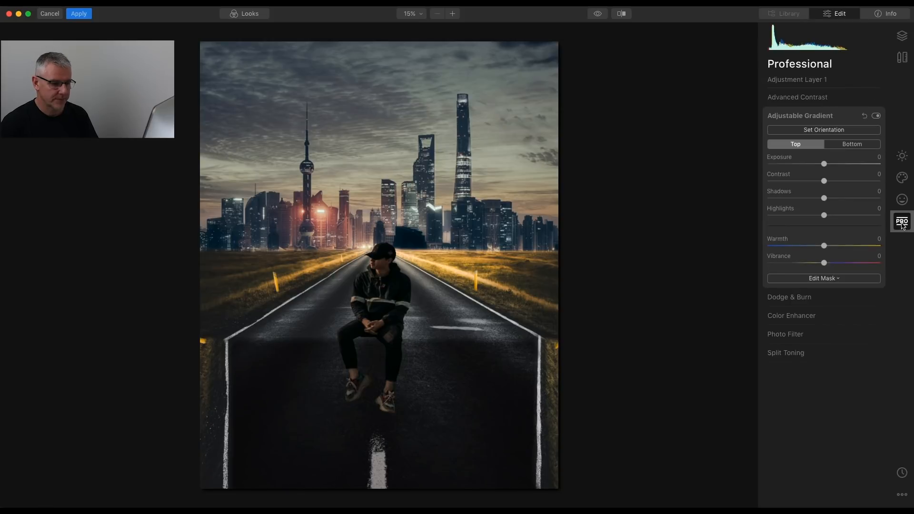
left_click(825, 115)
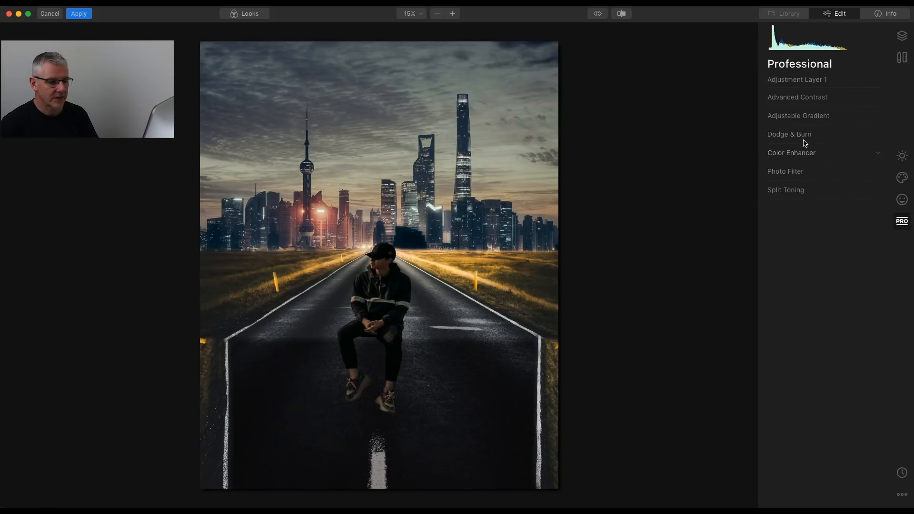
left_click(805, 136)
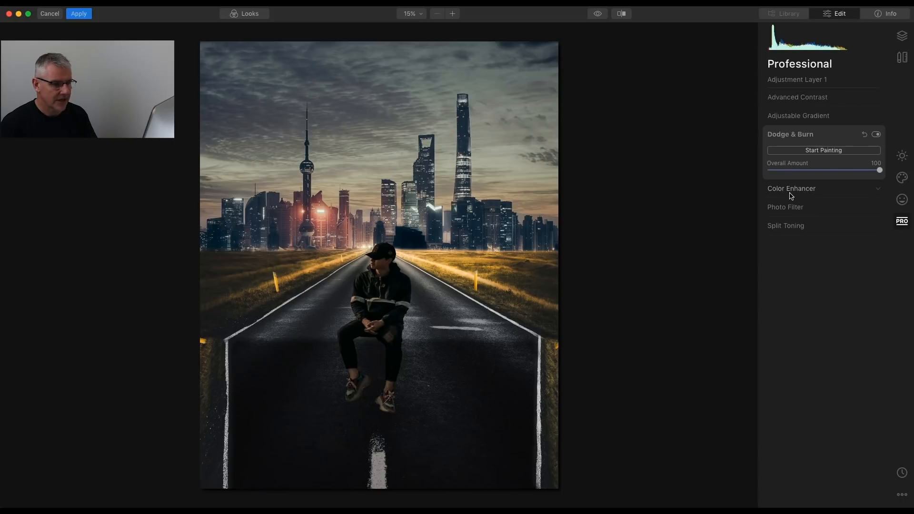
left_click(834, 151)
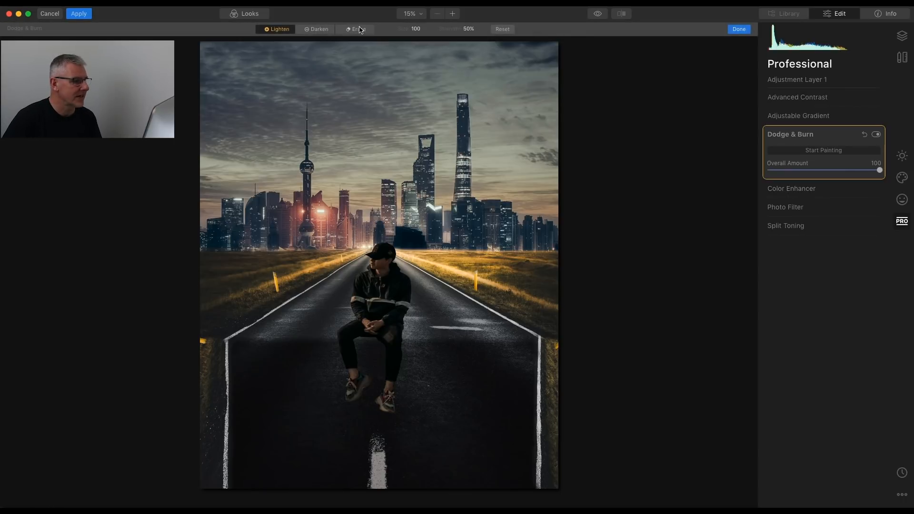
Darken the road just beneath the man's thigh with a size 16 Dodge & Burn brush at 18% strength
left_click(319, 29)
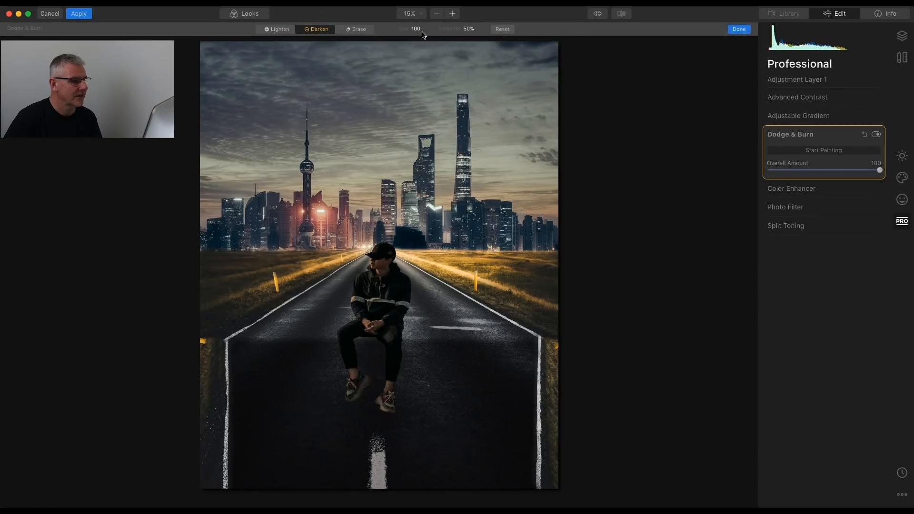
left_click(469, 29)
left_click_drag(471, 40, 460, 41)
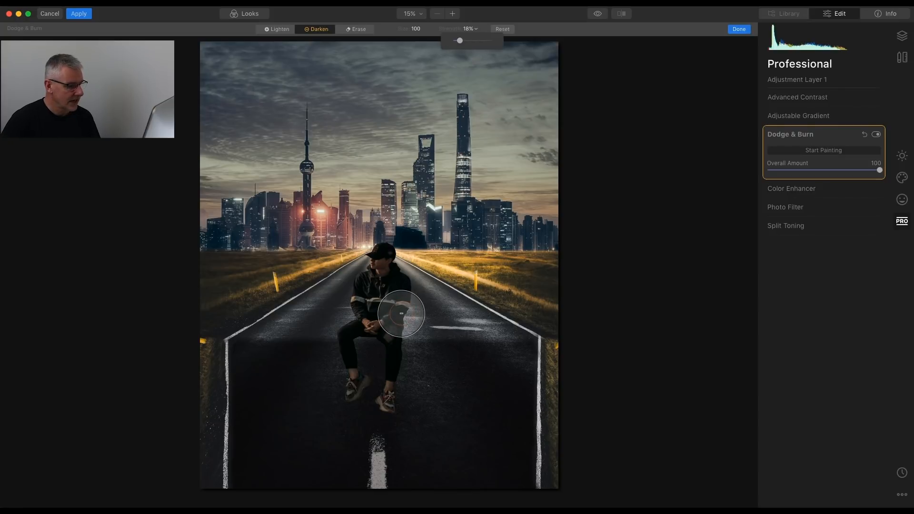
key("bracketleft")
key("bracketleft")
key("bracketleft")
key("bracketleft")
key("bracketleft")
key("bracketleft")
key("bracketleft")
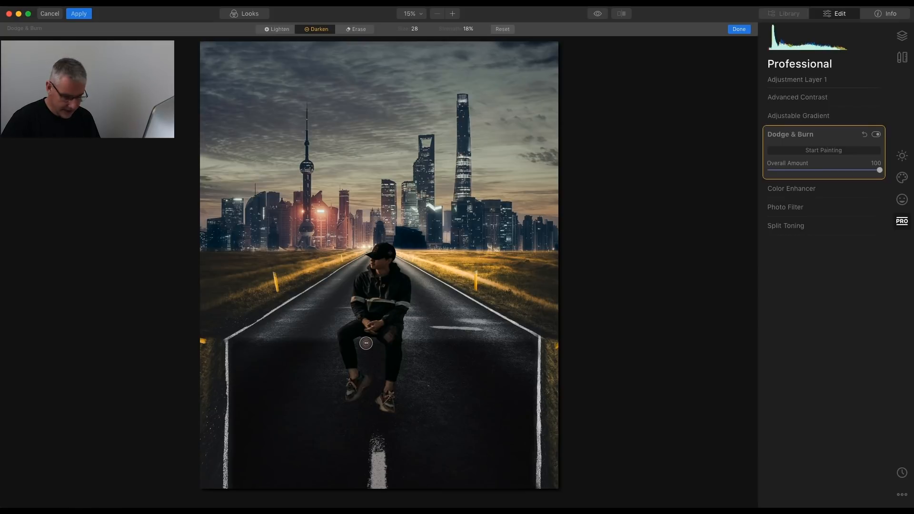
key("super+equal")
key("super+equal")
key("super+equal")
key("super+equal")
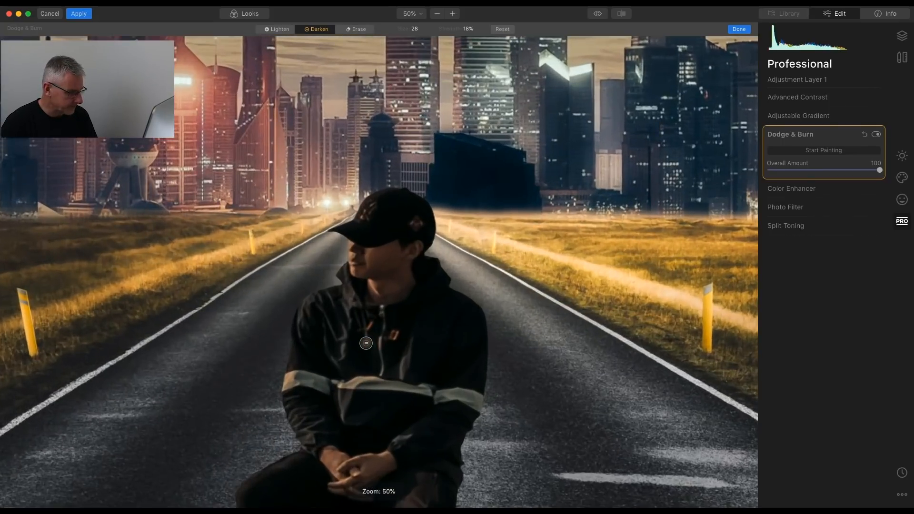
left_click_drag(409, 364, 404, 159)
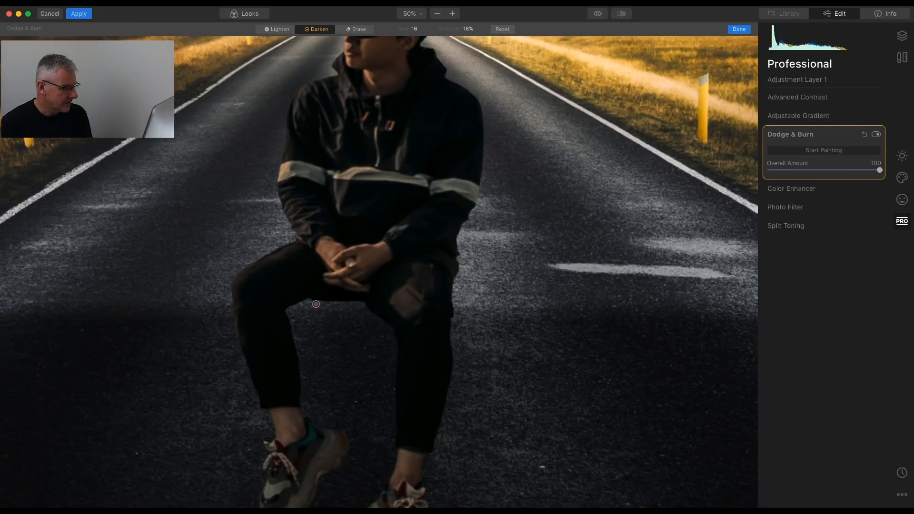
mouse_move(313, 300)
left_mouse_down()
mouse_move(292, 308)
mouse_move(303, 308)
mouse_move(296, 323)
left_mouse_up()
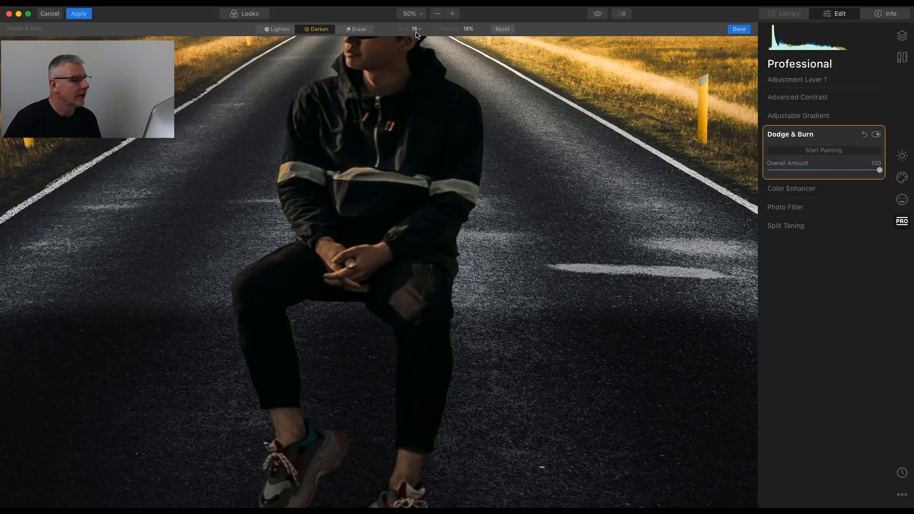
Paint darker shadows under the thighs, between the legs and below the shoes at 45% strength with a size 28 brush
left_click(467, 29)
left_click_drag(470, 41, 481, 40)
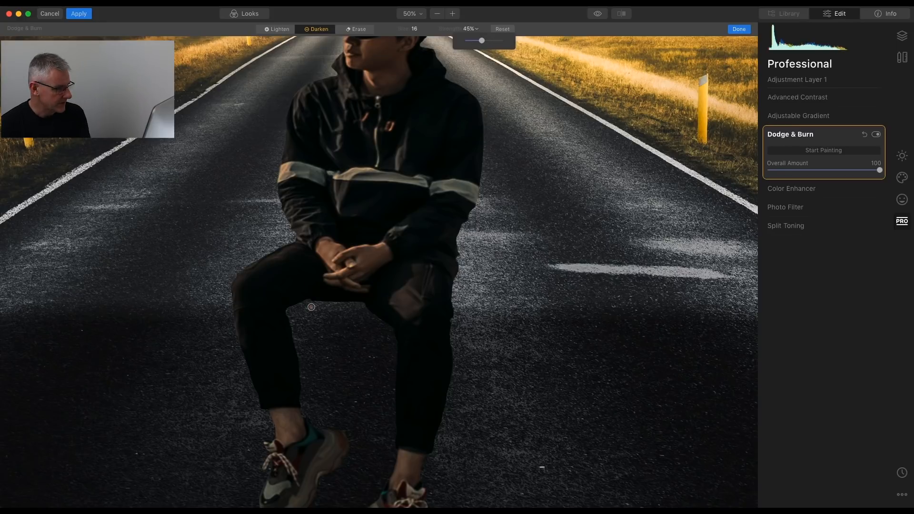
left_click(312, 306)
key("]")
key("]")
key("]")
mouse_move(312, 303)
left_mouse_down()
mouse_move(360, 301)
mouse_move(290, 307)
mouse_move(304, 397)
mouse_move(303, 356)
mouse_move(286, 310)
mouse_move(302, 396)
mouse_move(289, 313)
mouse_move(311, 301)
mouse_move(366, 306)
mouse_move(395, 334)
mouse_move(369, 313)
mouse_move(392, 337)
mouse_move(355, 312)
mouse_move(284, 313)
mouse_move(367, 313)
mouse_move(292, 308)
mouse_move(355, 306)
mouse_move(395, 332)
mouse_move(397, 434)
left_mouse_up()
mouse_move(305, 367)
left_mouse_down()
mouse_move(305, 412)
mouse_move(294, 310)
left_mouse_up()
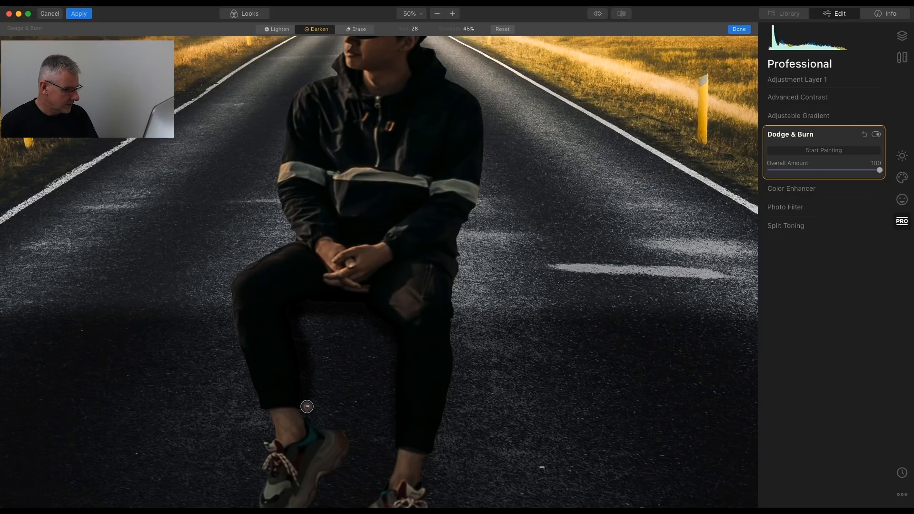
mouse_move(304, 405)
left_mouse_down()
mouse_move(348, 438)
mouse_move(383, 430)
mouse_move(402, 236)
left_mouse_up()
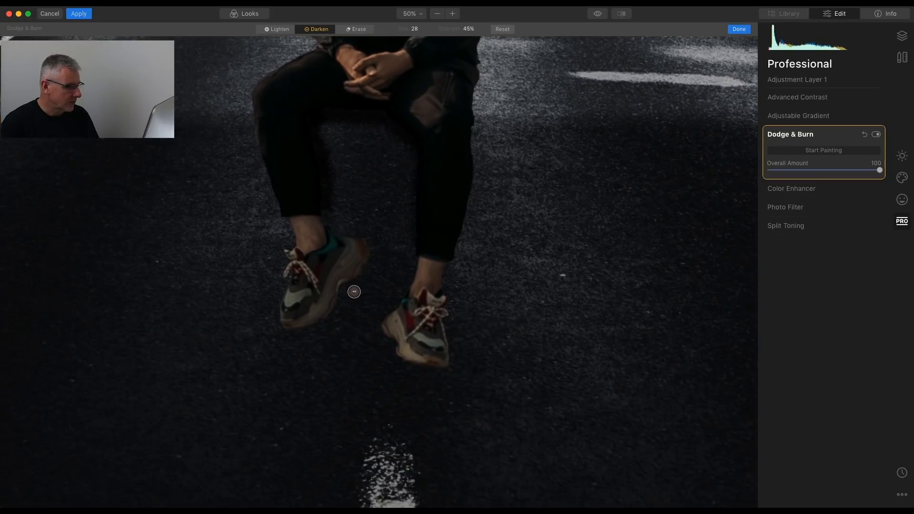
mouse_move(342, 303)
left_mouse_down()
mouse_move(325, 346)
mouse_move(336, 322)
mouse_move(310, 347)
mouse_move(318, 327)
mouse_move(303, 332)
mouse_move(334, 317)
mouse_move(351, 285)
mouse_move(319, 340)
mouse_move(307, 348)
mouse_move(303, 336)
mouse_move(307, 349)
mouse_move(338, 319)
mouse_move(354, 285)
mouse_move(341, 302)
left_mouse_up()
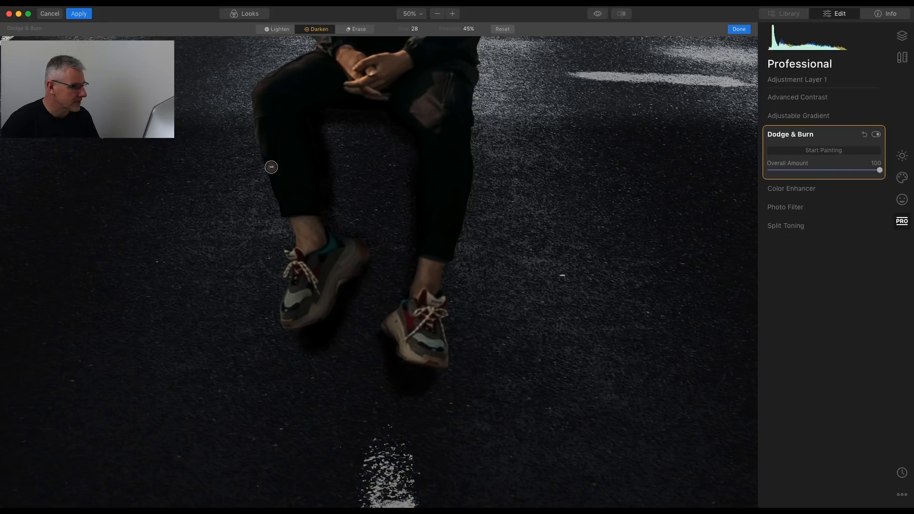
Try darkening the road along the outer side of the man's bent leg and ankle with the size 28 brush
left_click_drag(264, 155, 265, 177)
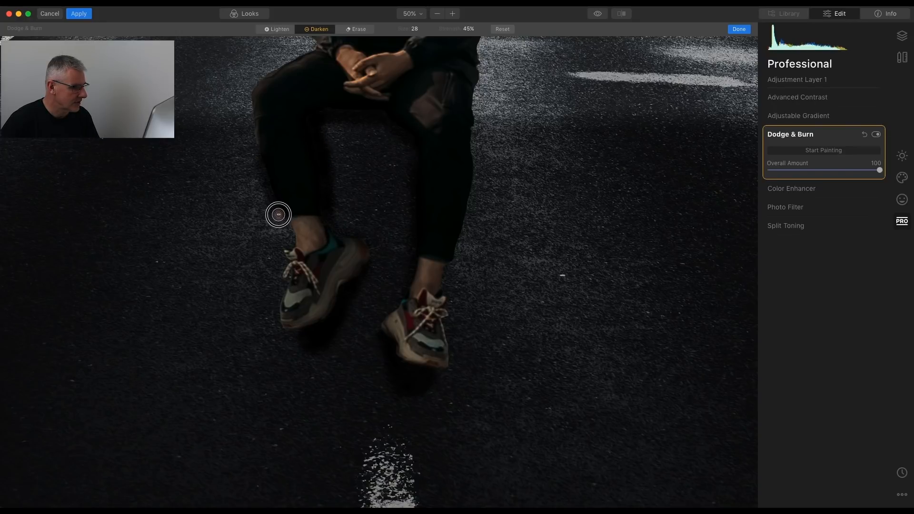
left_click_drag(257, 129, 270, 195)
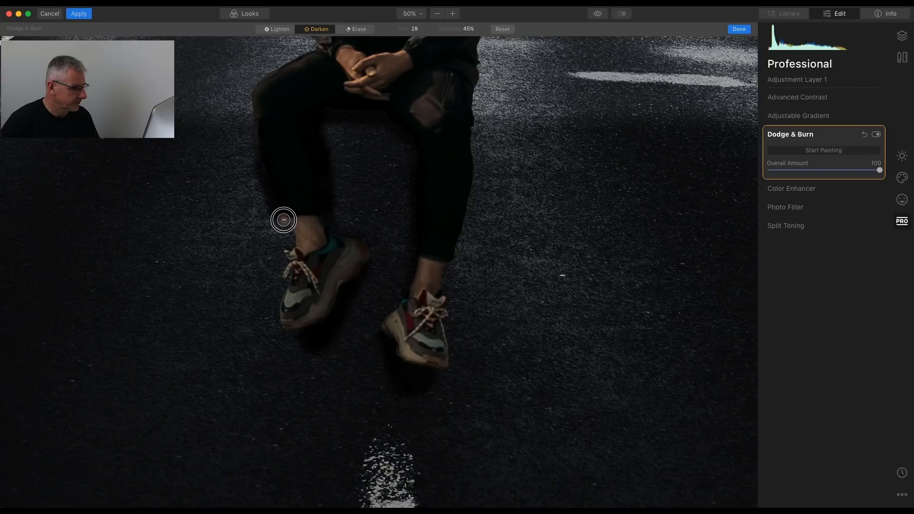
mouse_move(291, 239)
left_mouse_down()
mouse_move(293, 230)
mouse_move(294, 242)
left_mouse_up()
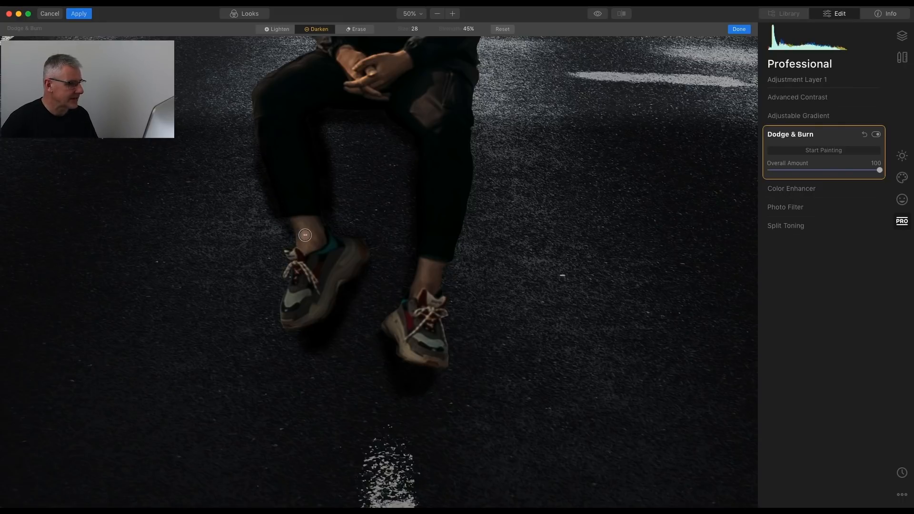
left_click(358, 30)
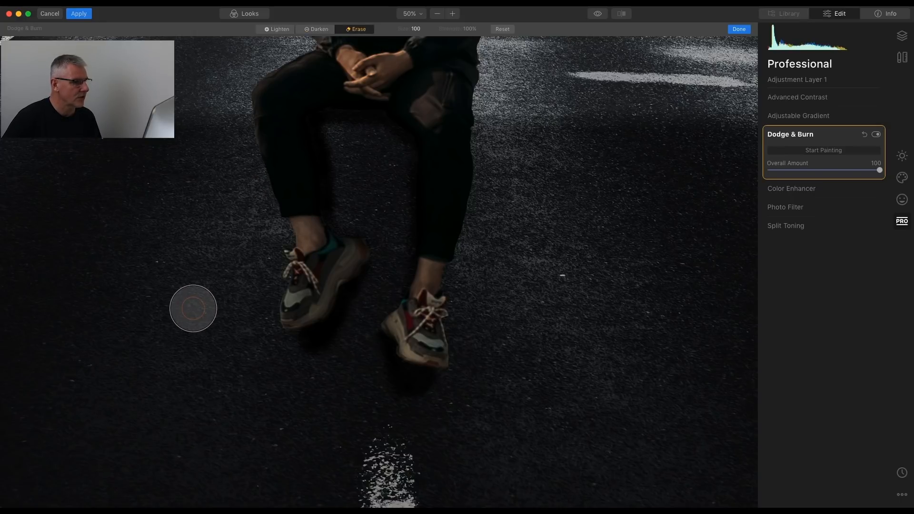
left_click(332, 30)
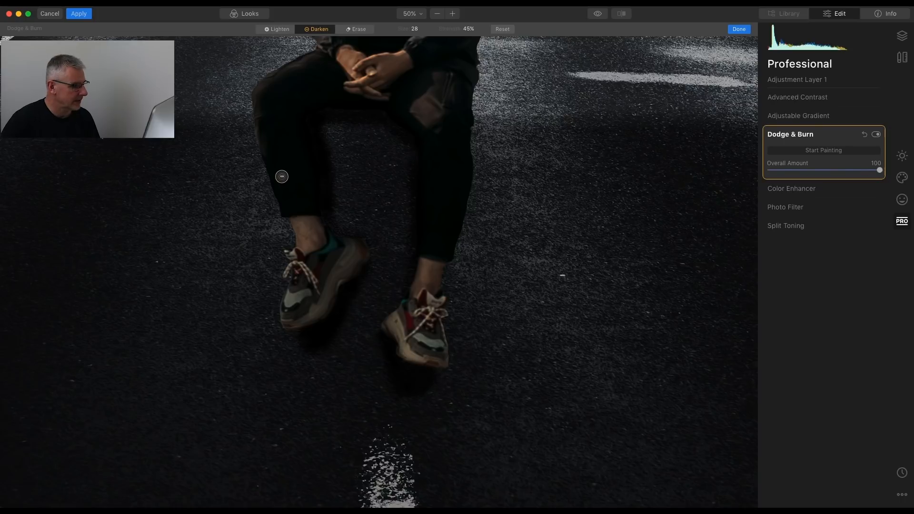
Darken the road along the outer edges of both legs and ankles with a size 16 brush, then return to the layer list
key("bracketleft")
key("bracketleft")
key("bracketleft")
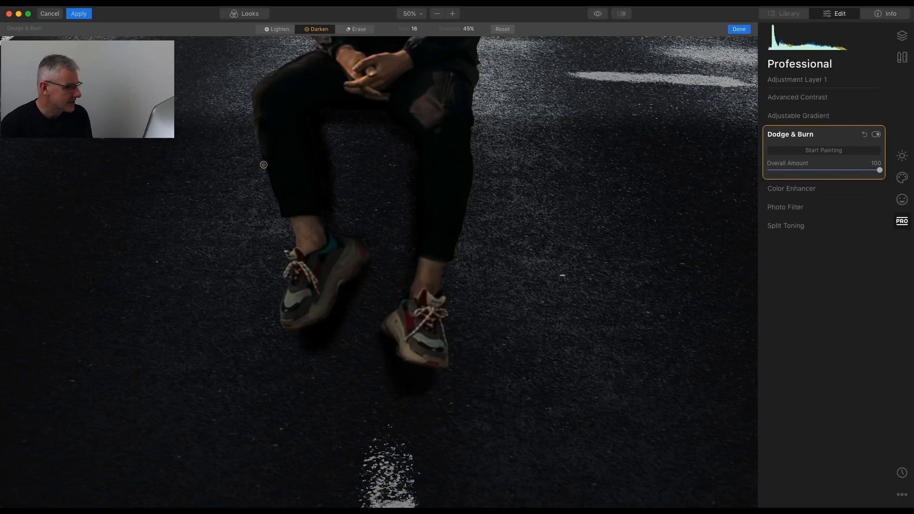
mouse_move(259, 143)
left_mouse_down()
mouse_move(283, 220)
mouse_move(261, 144)
mouse_move(271, 207)
mouse_move(284, 220)
mouse_move(268, 163)
mouse_move(294, 246)
left_mouse_up()
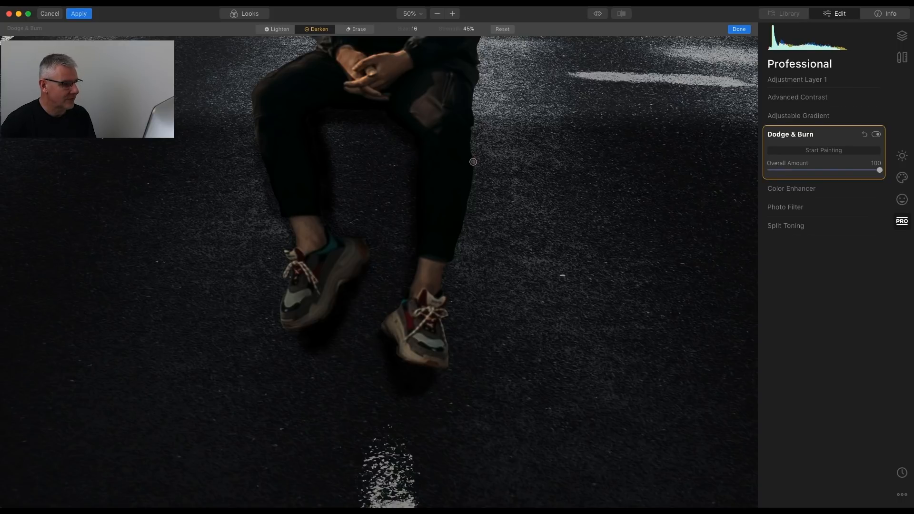
left_click_drag(450, 263, 442, 287)
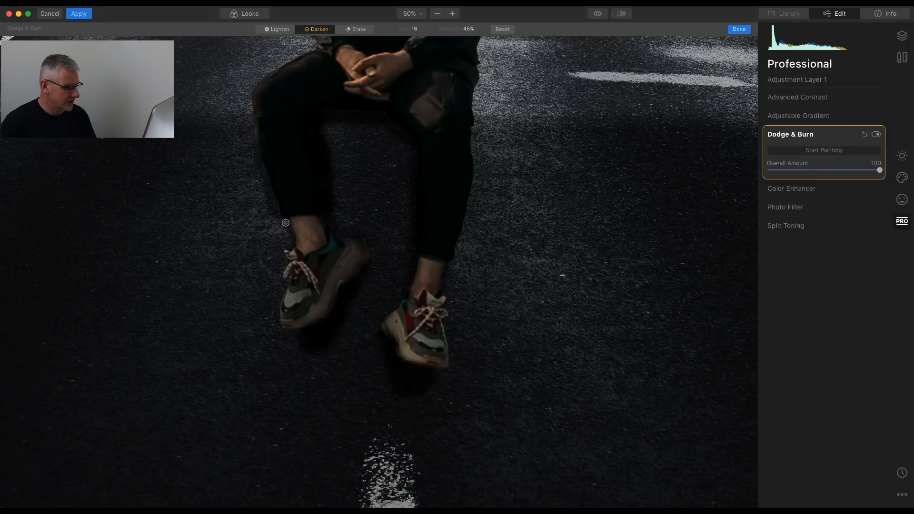
scroll(313, 128, "up", 5)
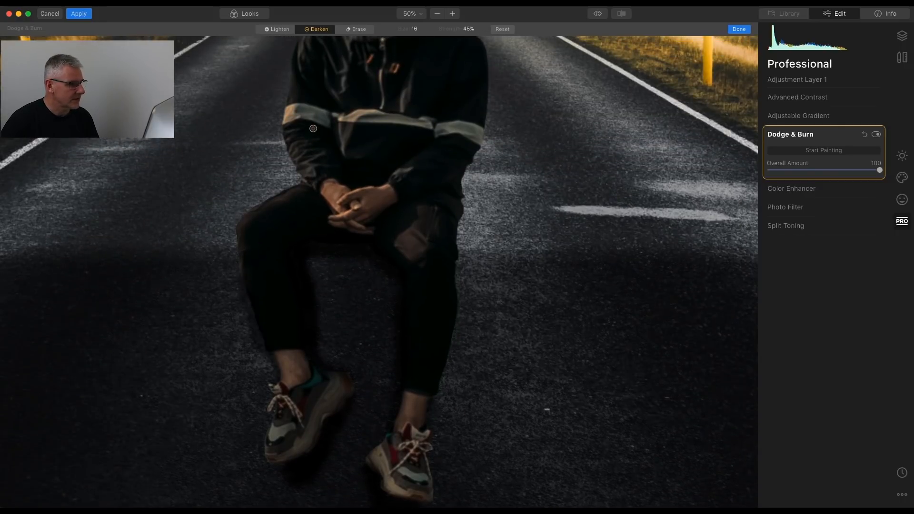
scroll(313, 128, "up", 4)
scroll(313, 129, "down", 2)
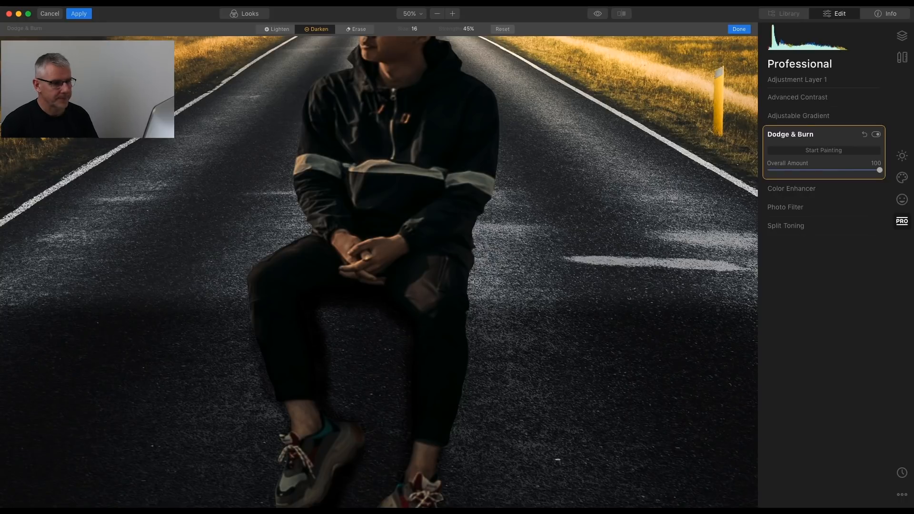
left_click(901, 36)
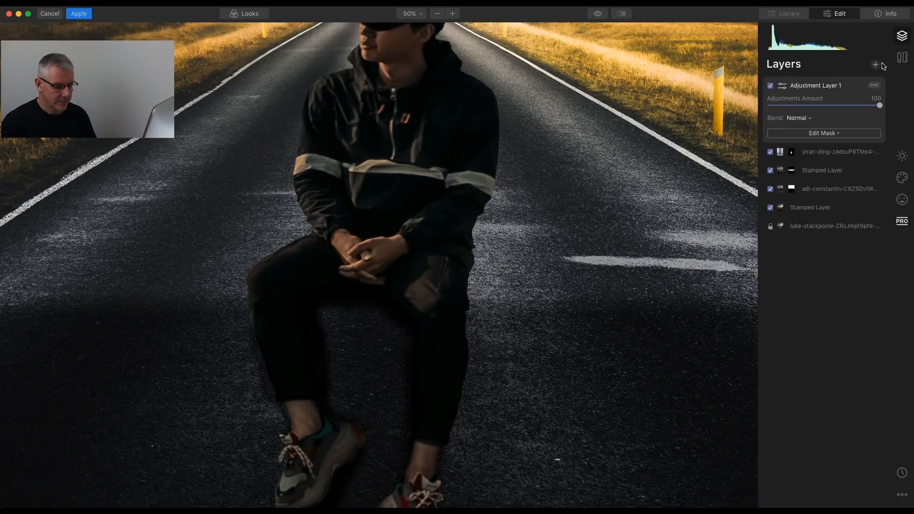
Move Adjustment Layer 1 beneath the man's layer, then toggle the man's layer to check the painted shadows
key("super+0")
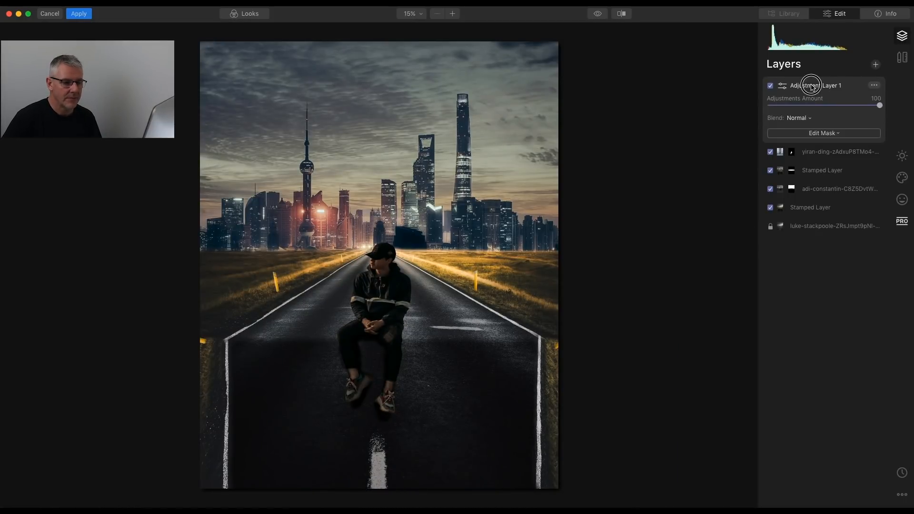
mouse_move(811, 85)
left_mouse_down()
mouse_move(816, 127)
mouse_move(814, 102)
left_mouse_up()
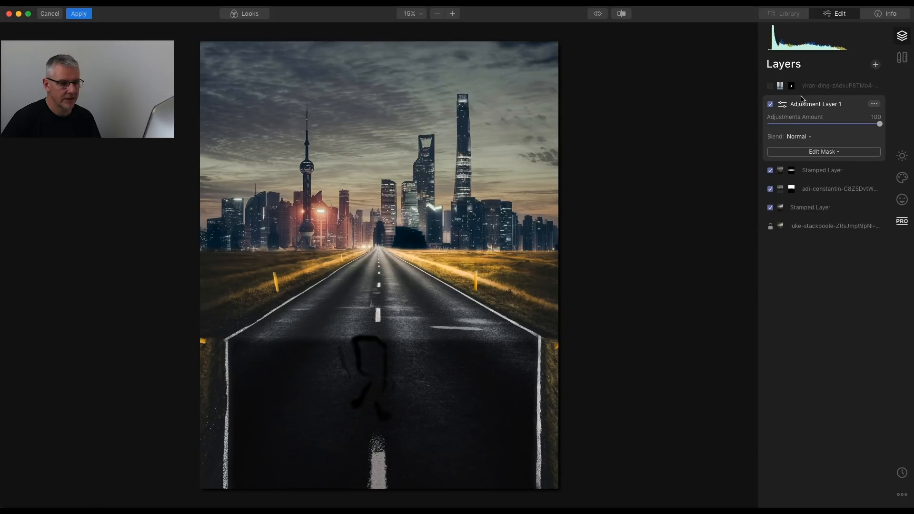
left_click(770, 85)
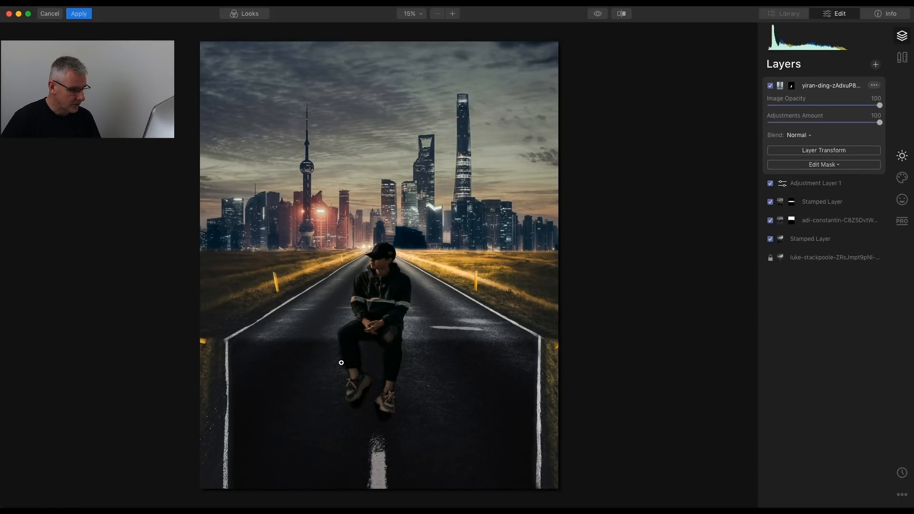
With the man's layer hidden, erase Adjustment Layer 1's stray shadow beside the bent leg using a size 40 Dodge & Burn eraser, then restore the man
left_click(813, 184)
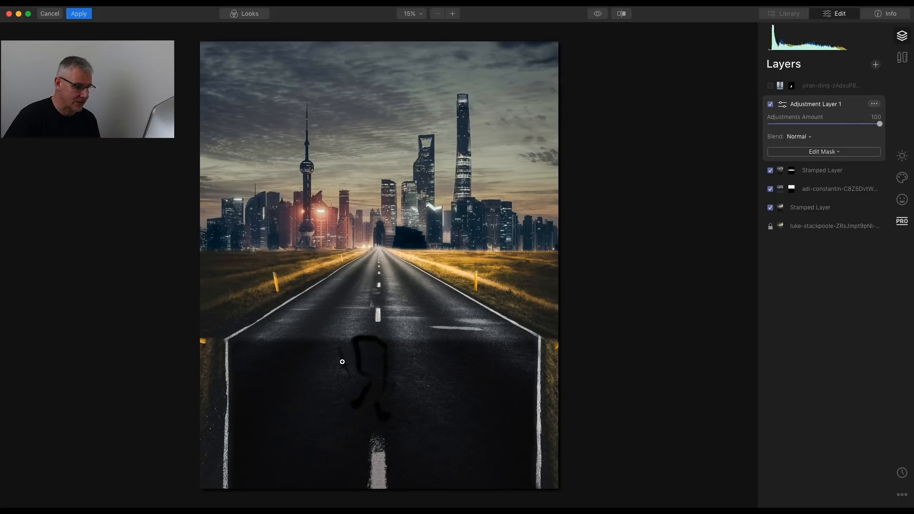
left_click(827, 153)
left_click(826, 152)
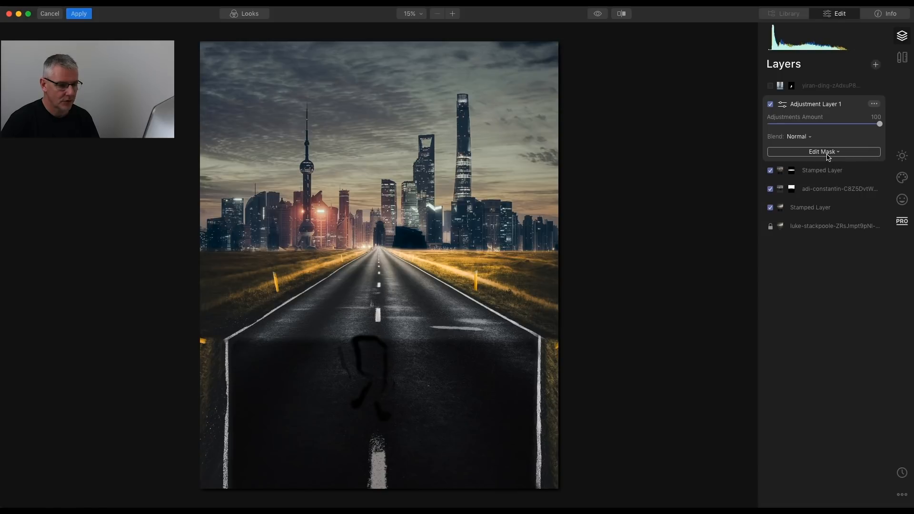
left_click(901, 223)
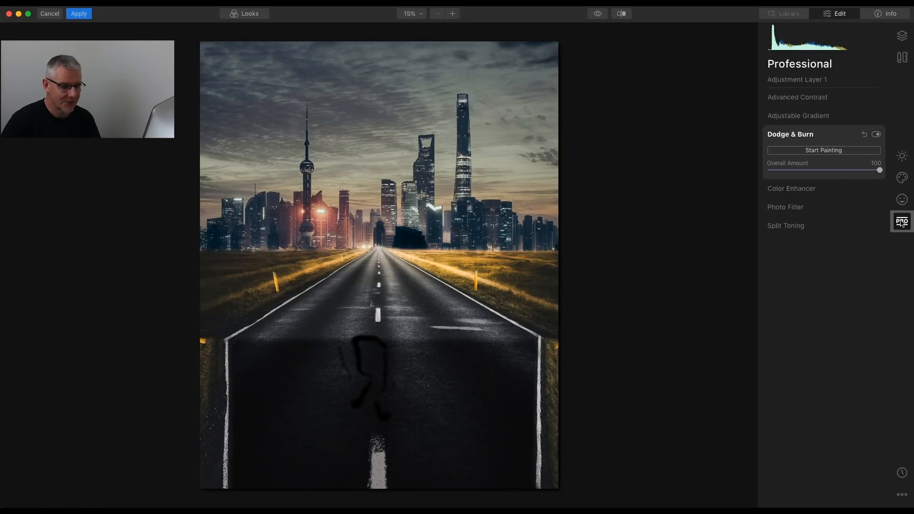
left_click(825, 151)
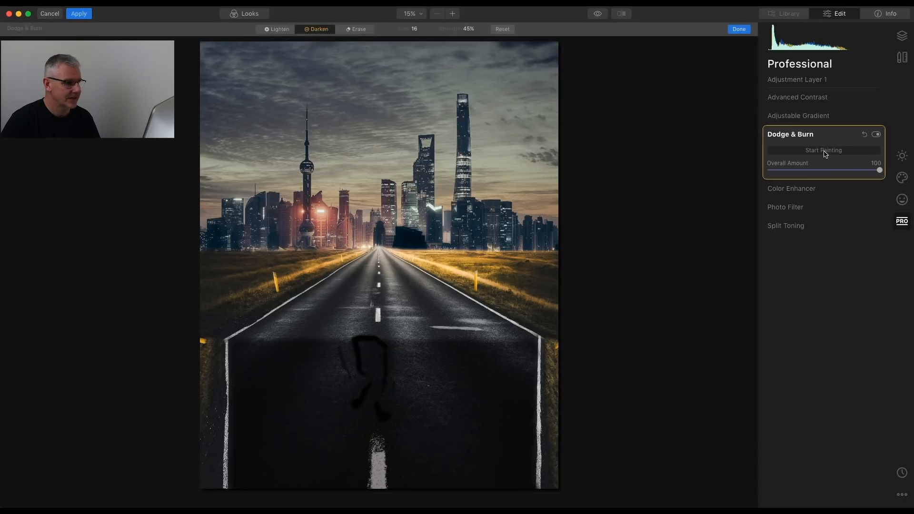
left_click(351, 31)
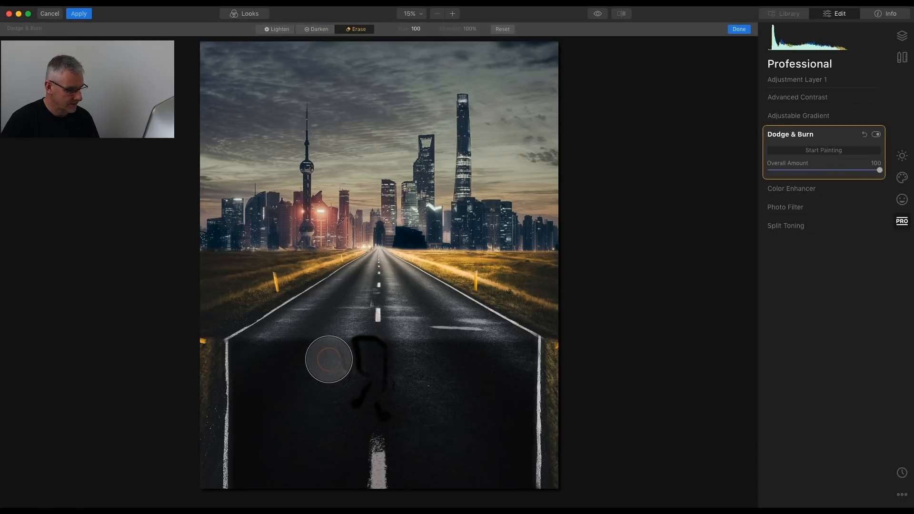
key("bracketleft")
key("bracketleft")
key("bracketleft")
key("bracketleft")
key("bracketleft")
key("bracketleft")
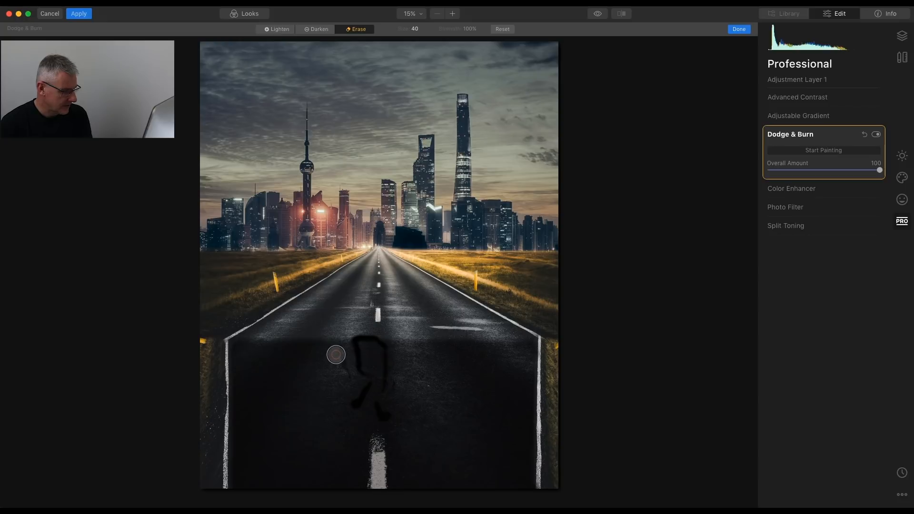
mouse_move(338, 350)
left_mouse_down()
mouse_move(343, 377)
mouse_move(332, 345)
mouse_move(340, 380)
mouse_move(324, 406)
mouse_move(340, 410)
left_mouse_up()
left_click(845, 150)
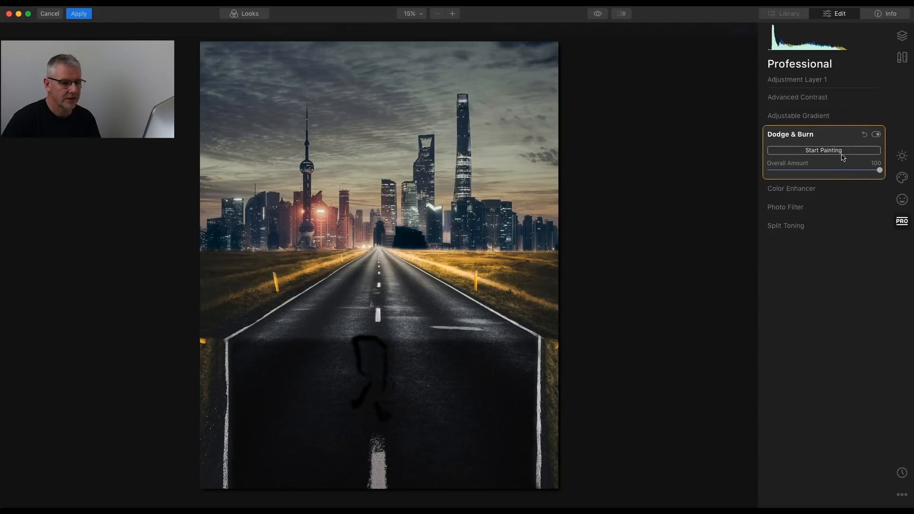
left_click(902, 36)
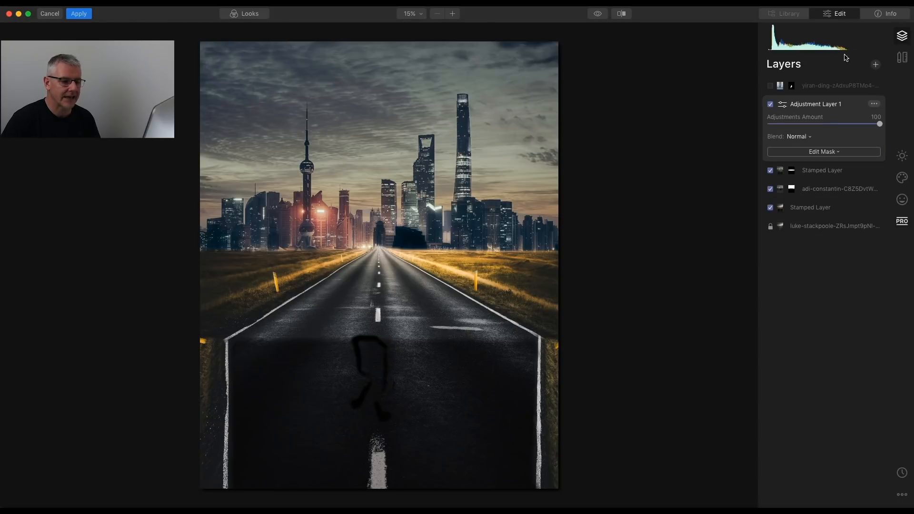
left_click(774, 87)
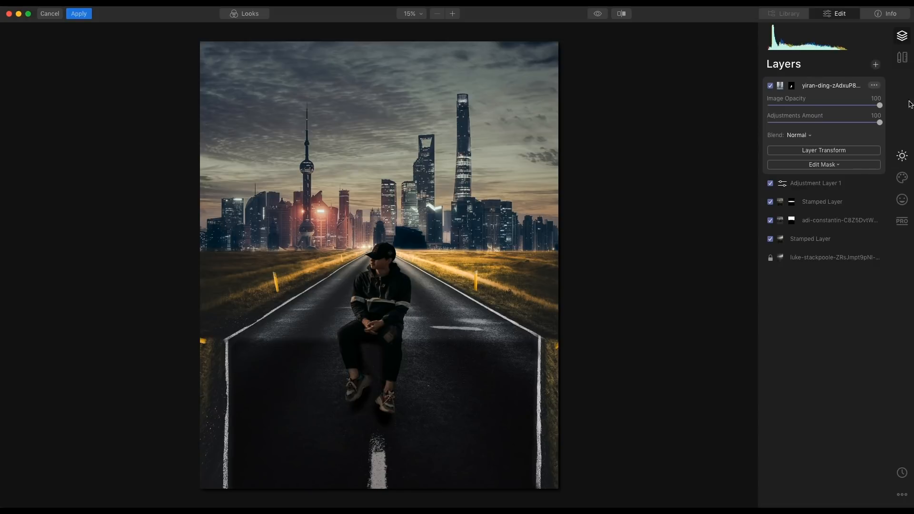
Add a new adjustment layer above the man and set its Adjustable Gradient's bottom exposure to -90
left_click(876, 66)
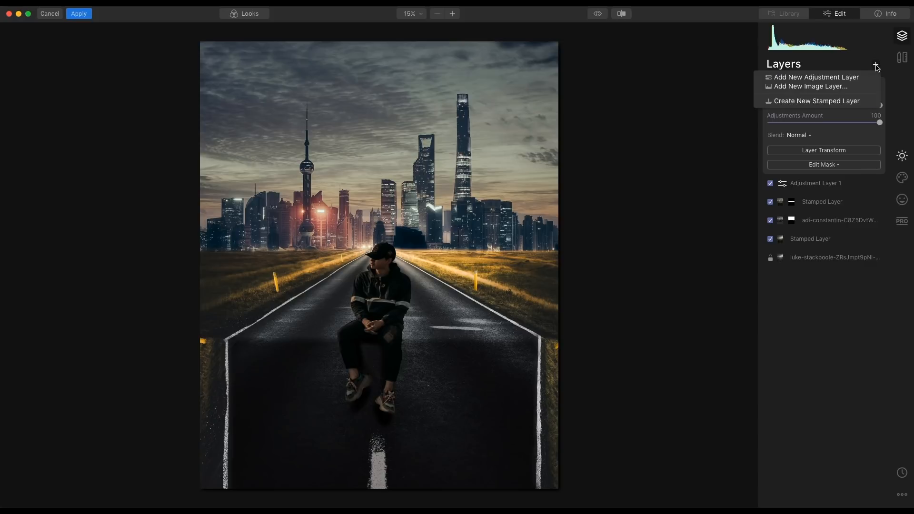
left_click(863, 76)
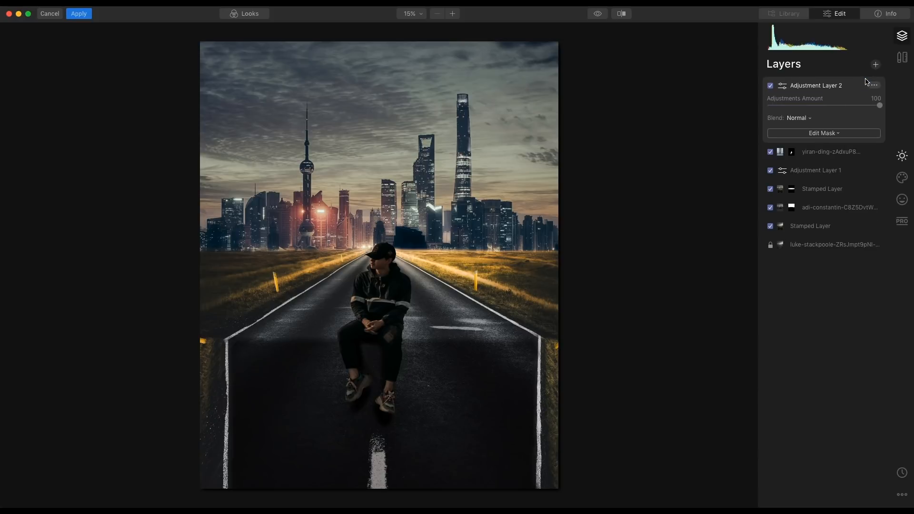
left_click(902, 223)
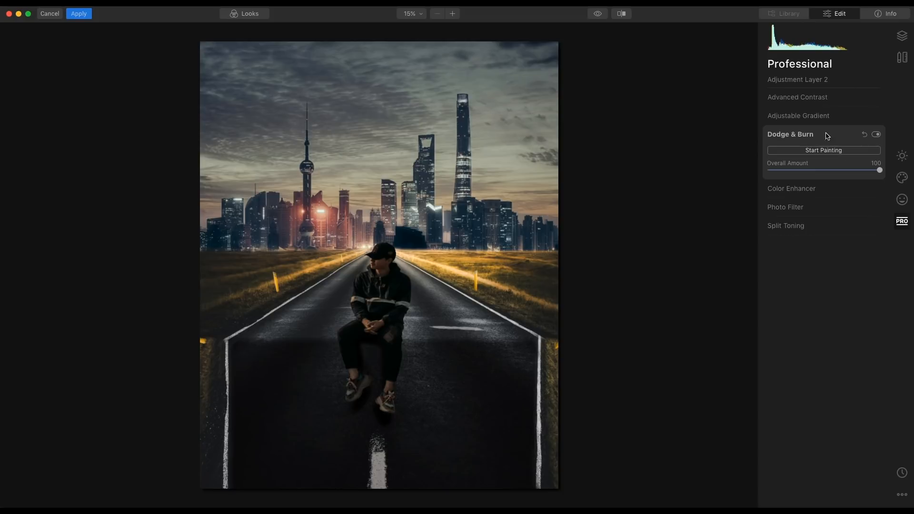
left_click(806, 117)
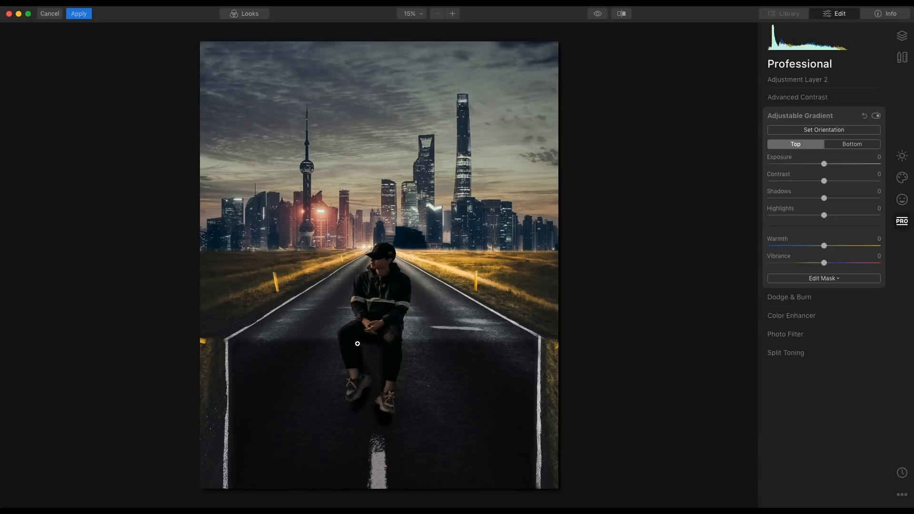
left_click(848, 144)
left_click_drag(825, 165, 772, 164)
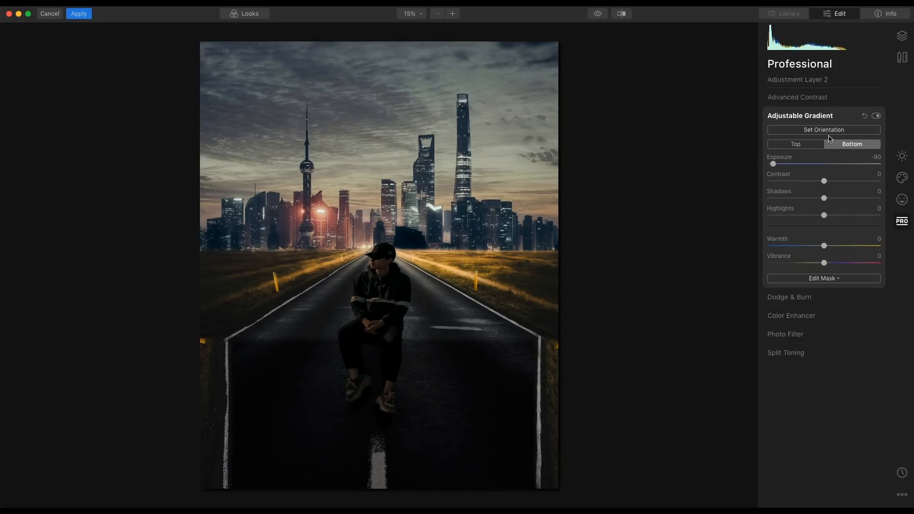
Narrow the gradient's blend to 3 and align its transition with the road's drop-off edge at a shift of 49
left_click(812, 130)
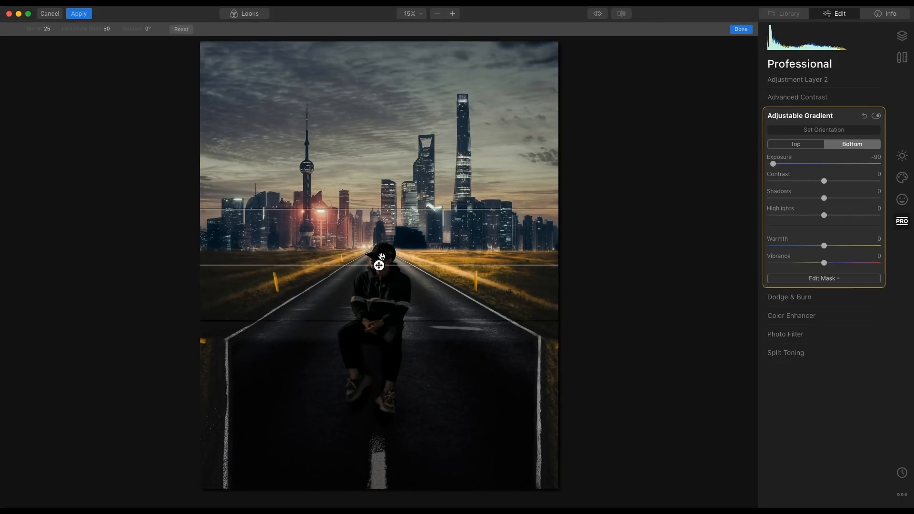
left_click_drag(390, 209, 376, 338)
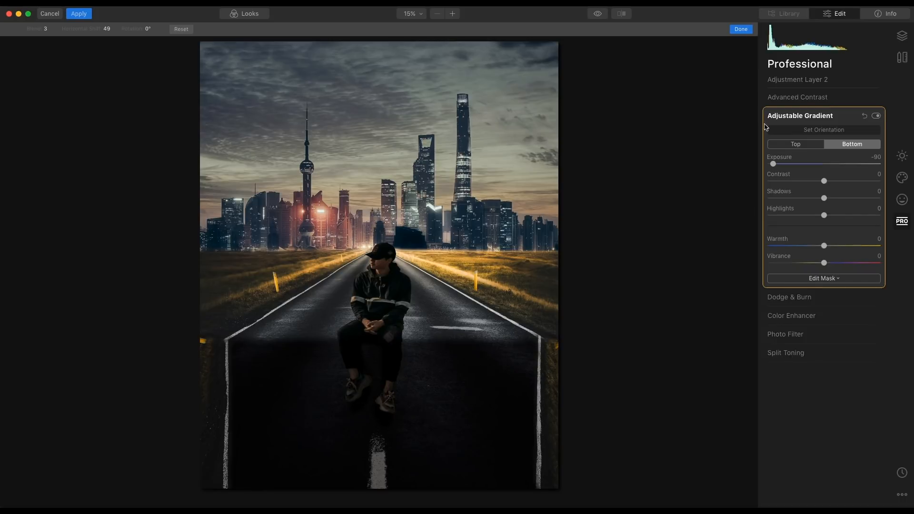
left_click(902, 37)
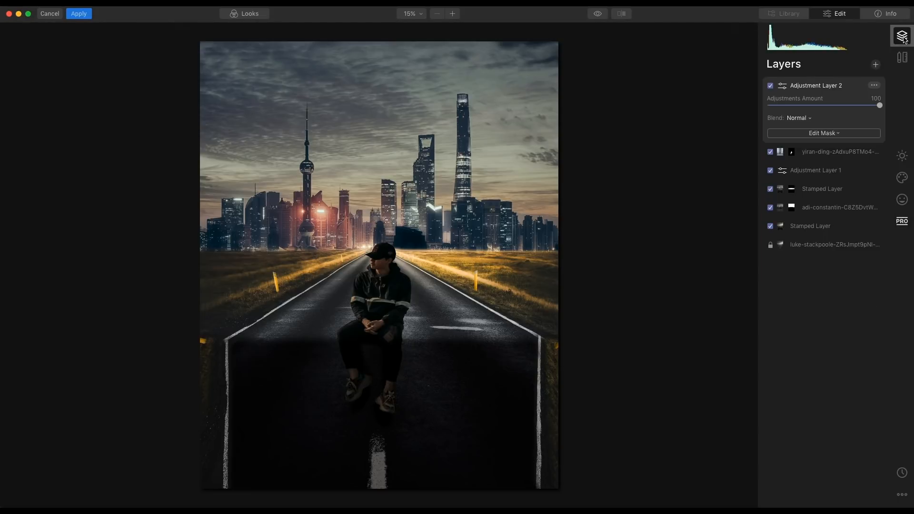
Add road.jpg from the "long way down" folder as a new image layer and set its blend mode to Screen
left_click(877, 64)
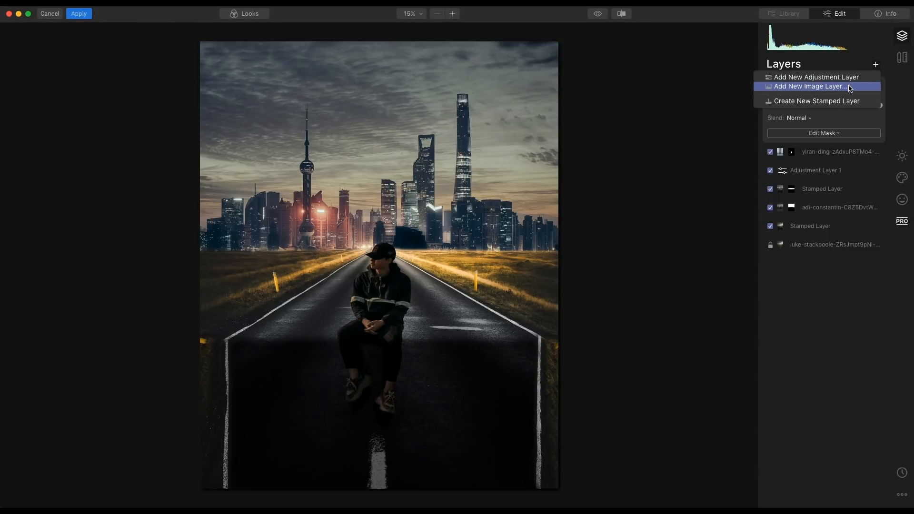
left_click(850, 86)
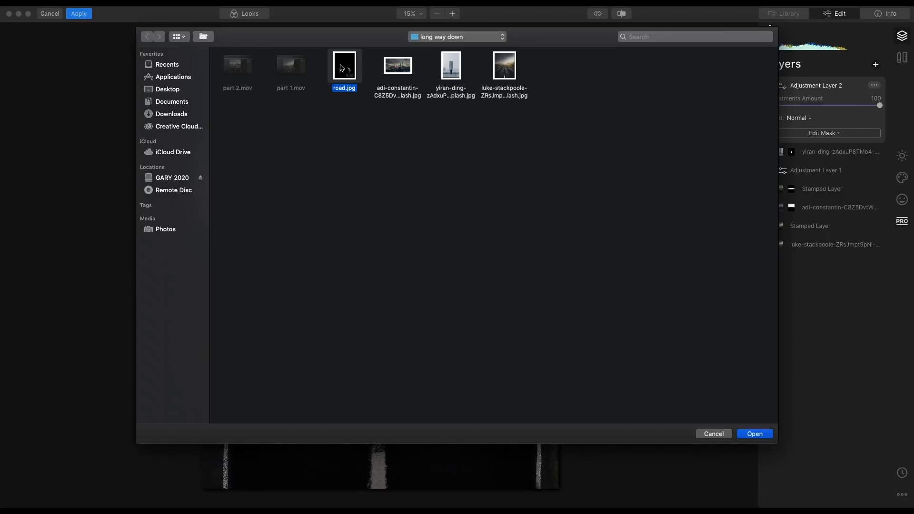
left_click(755, 434)
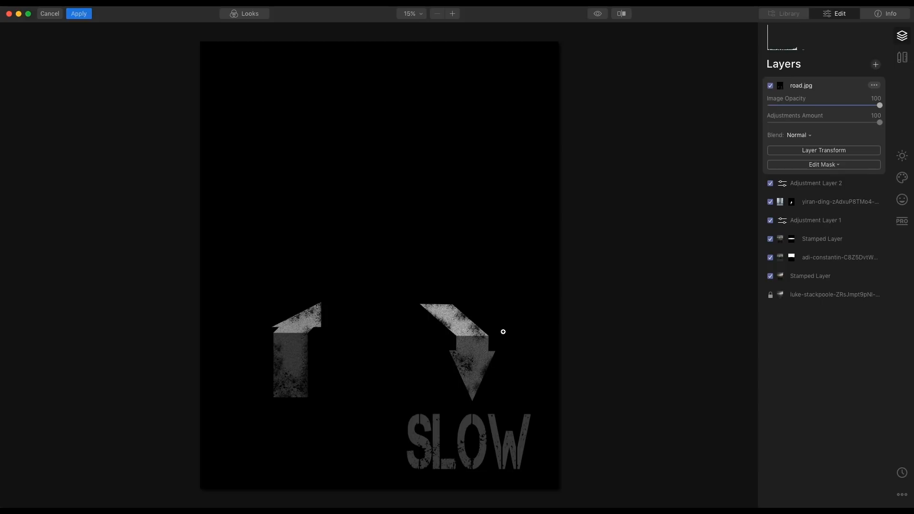
left_click(812, 137)
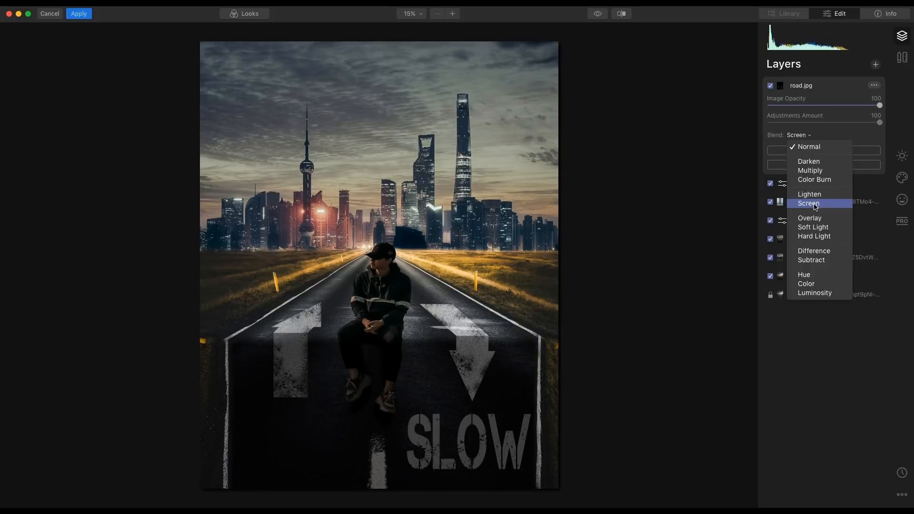
left_click(815, 203)
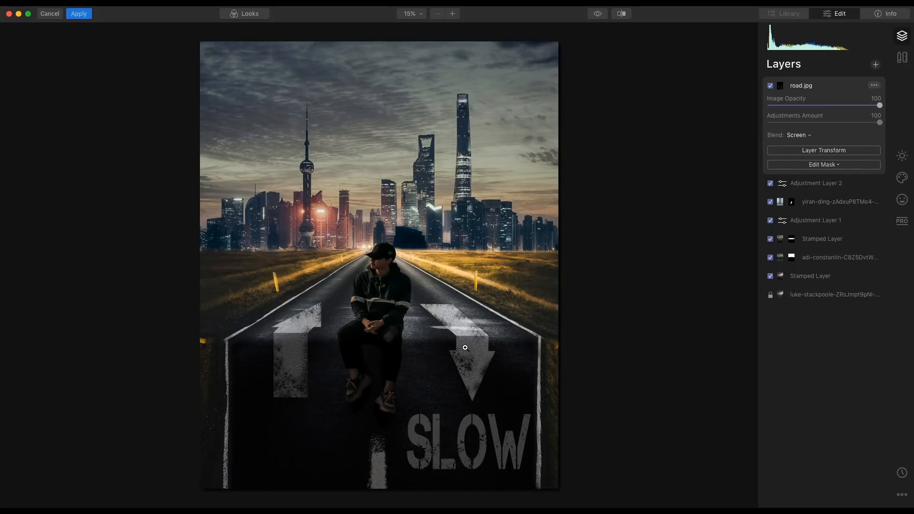
Shift the road markings slightly downward so the arrows bend at the road's edge, and reduce the layer's image opacity to 67
left_click(824, 151)
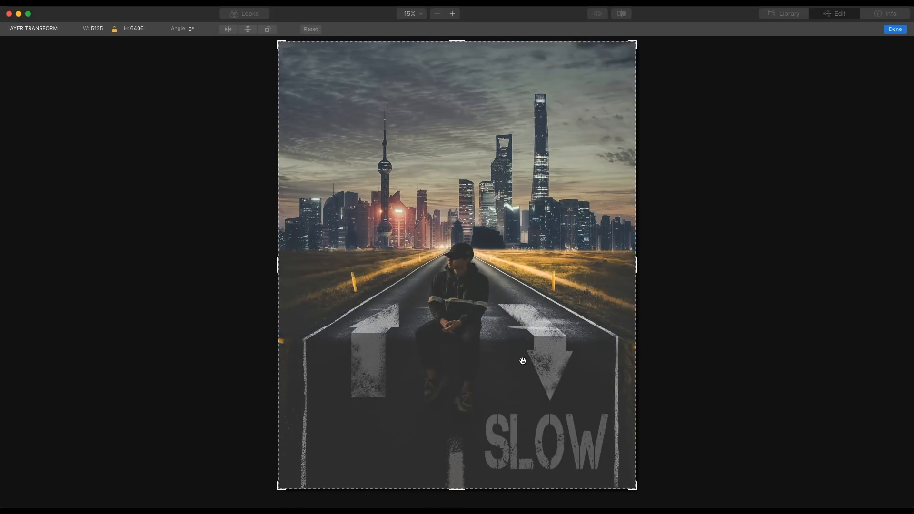
left_click_drag(522, 361, 523, 367)
left_click(894, 30)
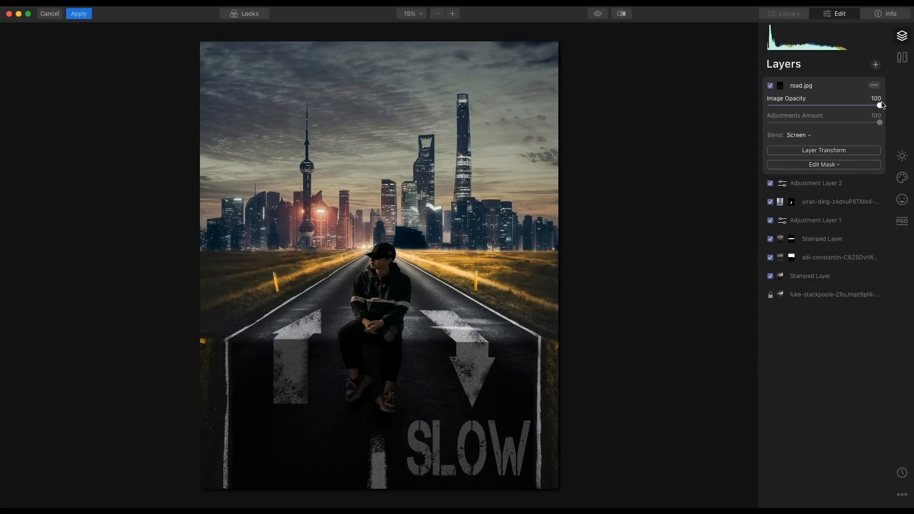
left_click_drag(881, 105, 843, 109)
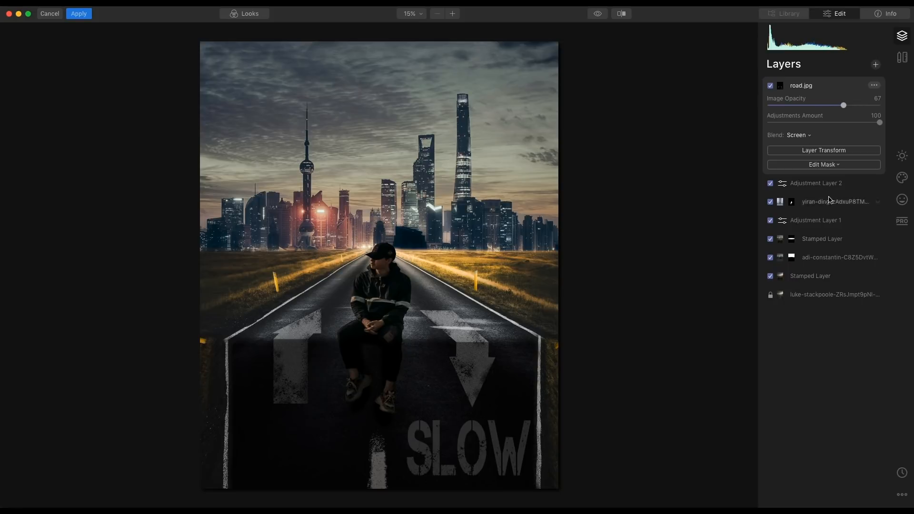
Add an adjustment layer above road.jpg and apply the Candlelight color style LUT to it
left_click(876, 65)
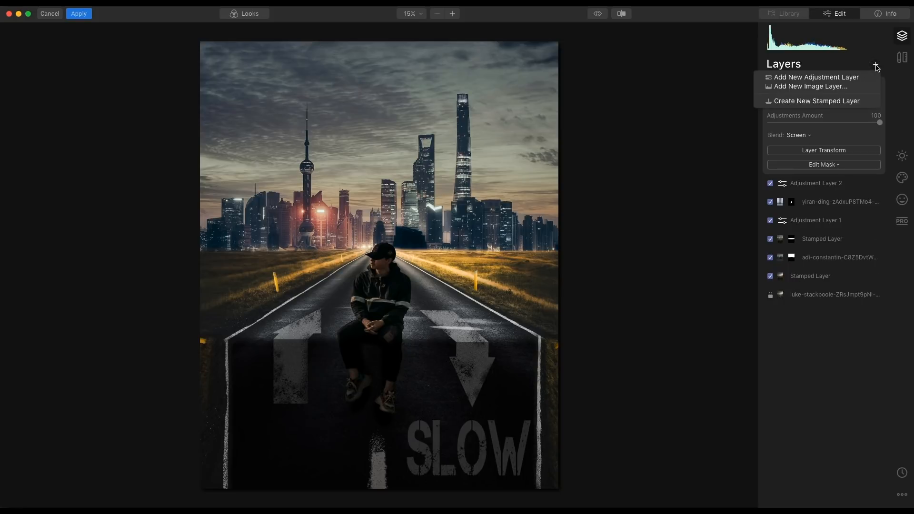
left_click(859, 79)
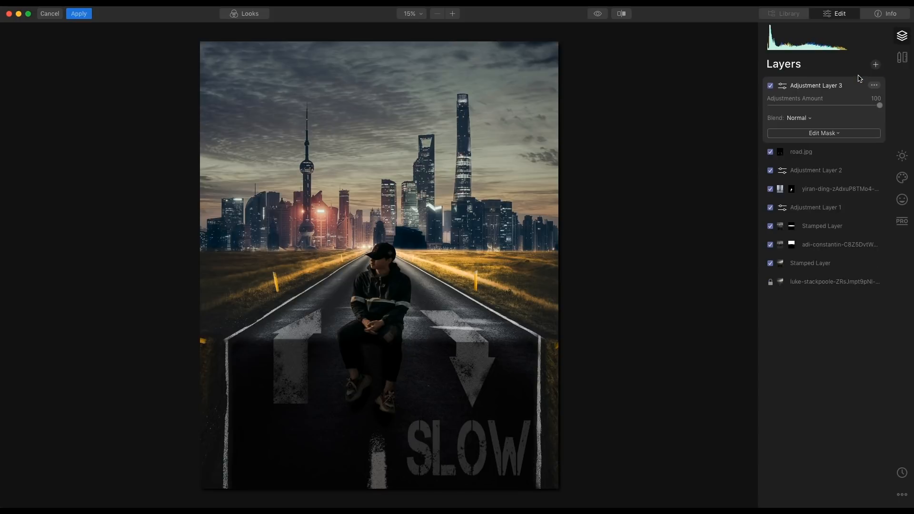
left_click(903, 178)
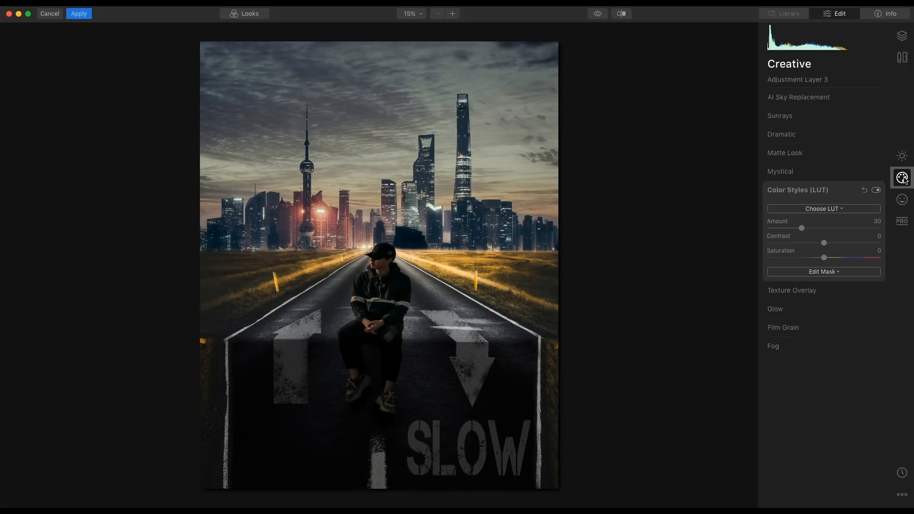
left_click(842, 210)
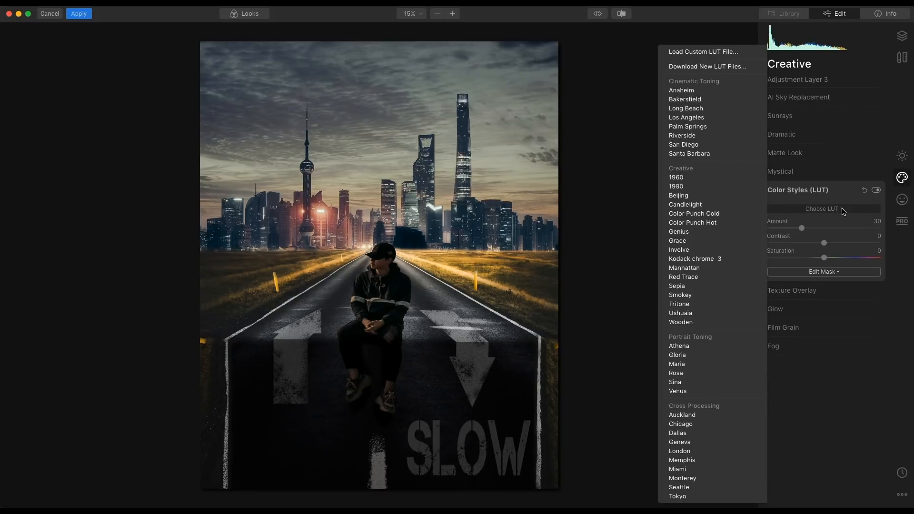
left_click(719, 208)
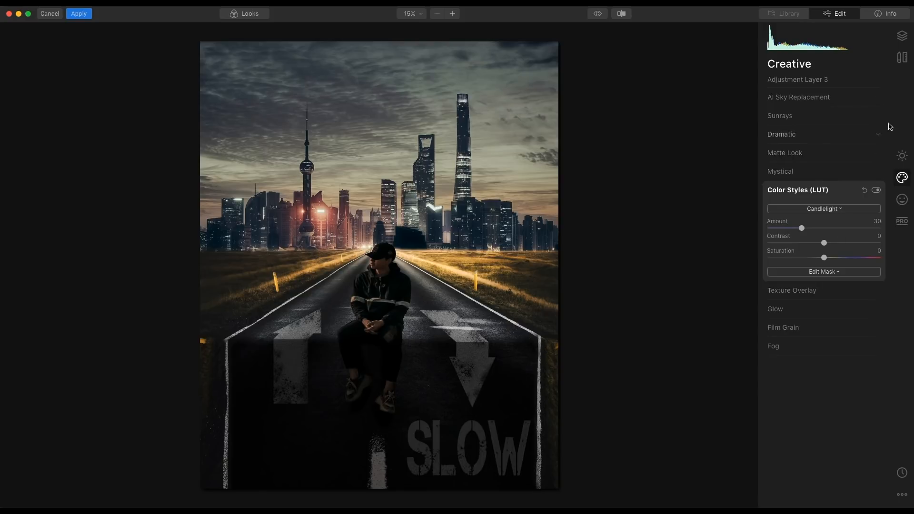
Add a new adjustment layer on top of the stack and apply a Vignette with its amount at -68
left_click(902, 40)
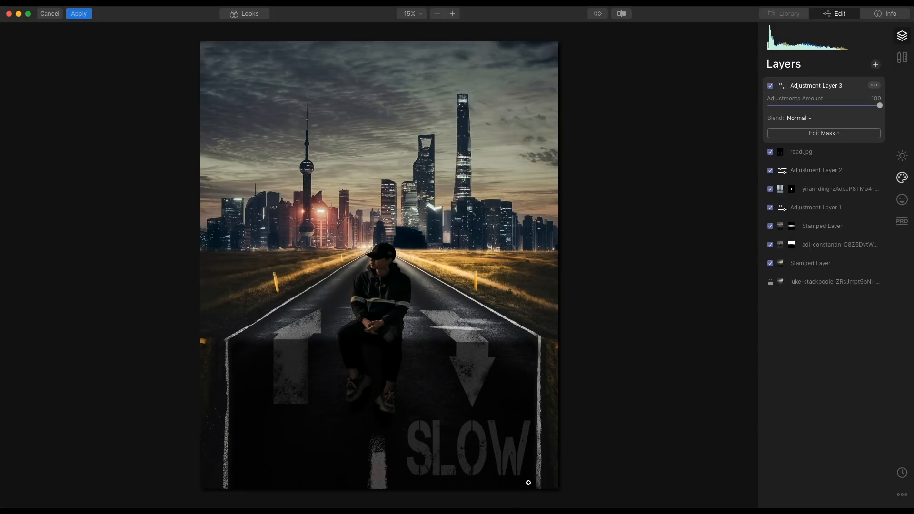
left_click(876, 65)
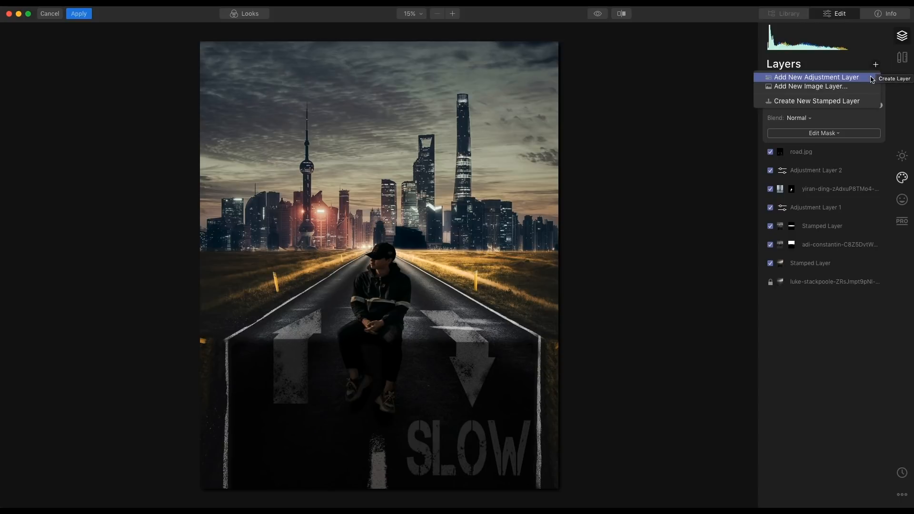
left_click(871, 79)
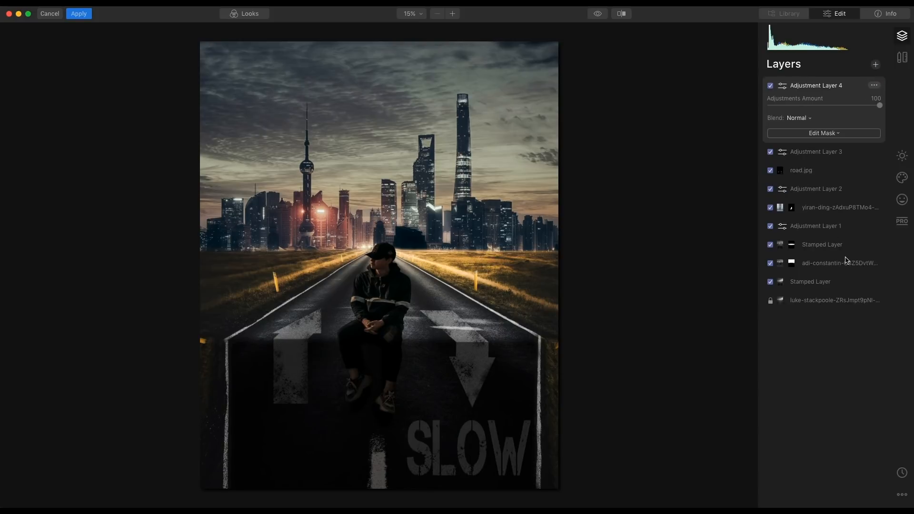
left_click(902, 156)
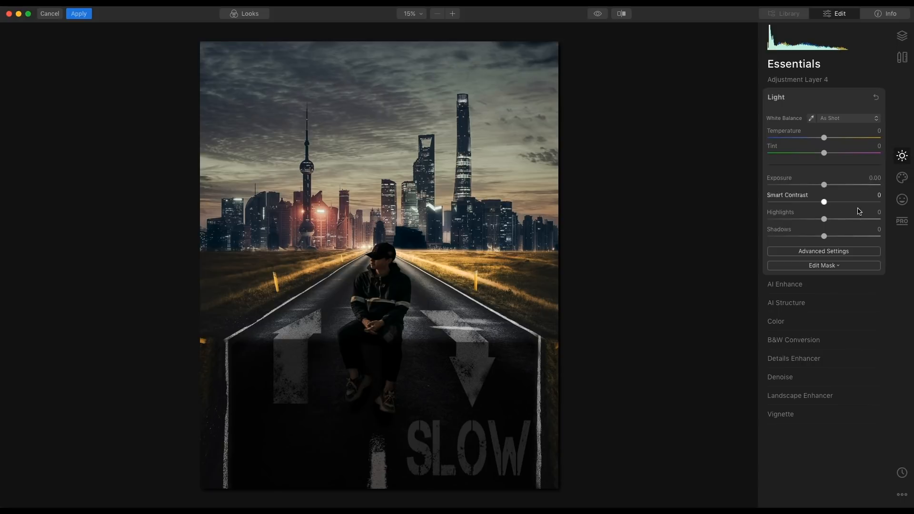
left_click(781, 414)
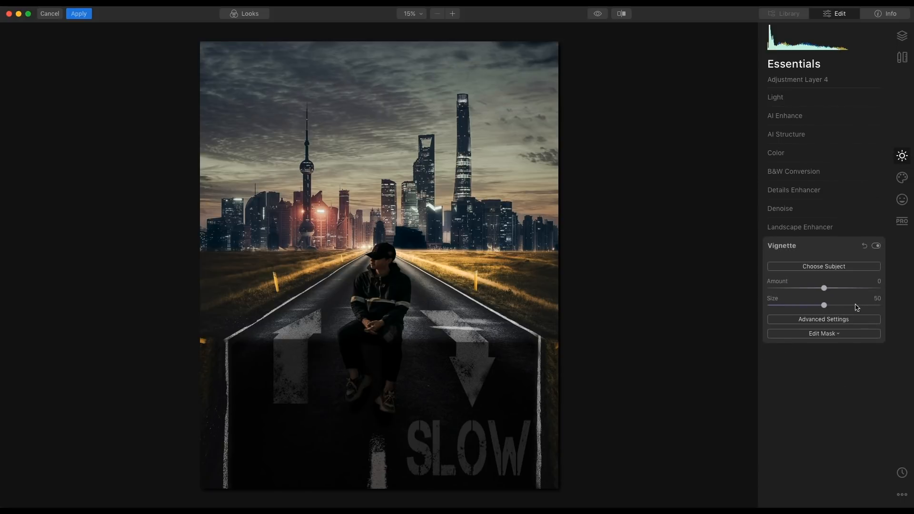
left_click_drag(824, 289, 786, 289)
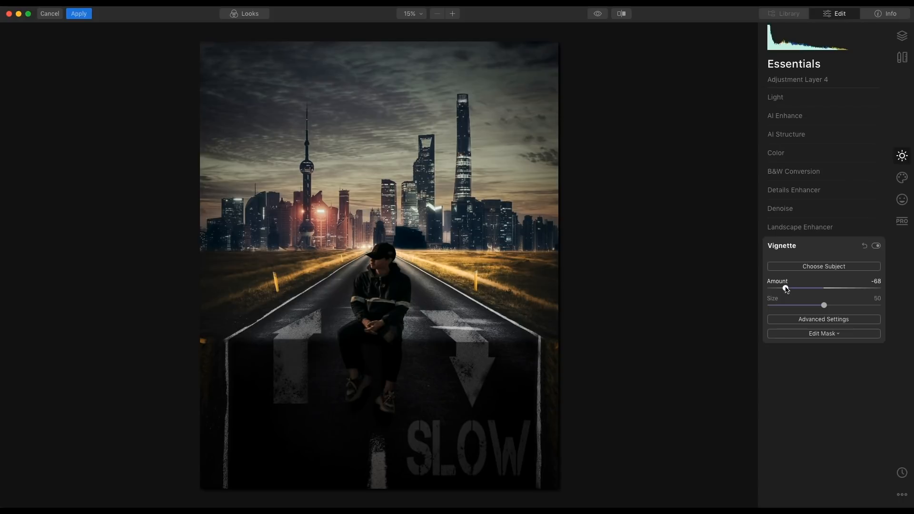
Add a gradient mask to the vignette, fading between the horizon and the road's drop-off edge so only the lower image darkens
left_click(840, 336)
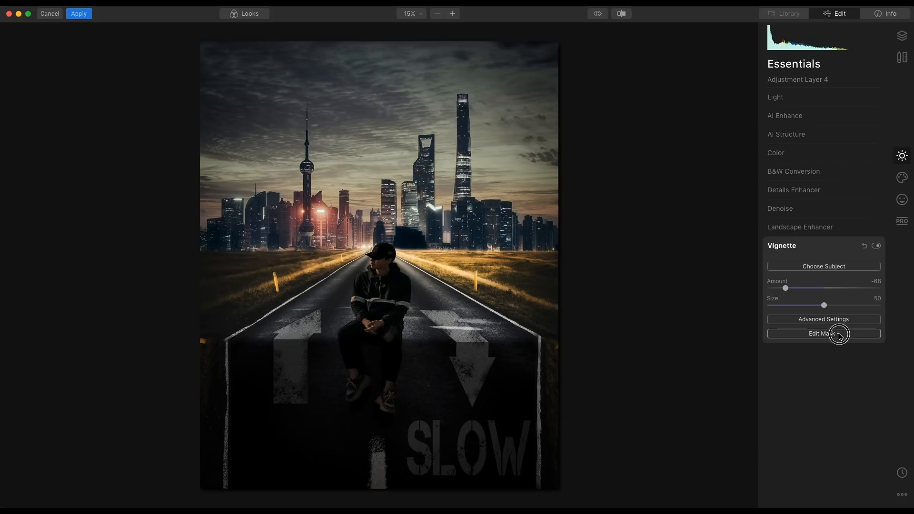
left_click(828, 365)
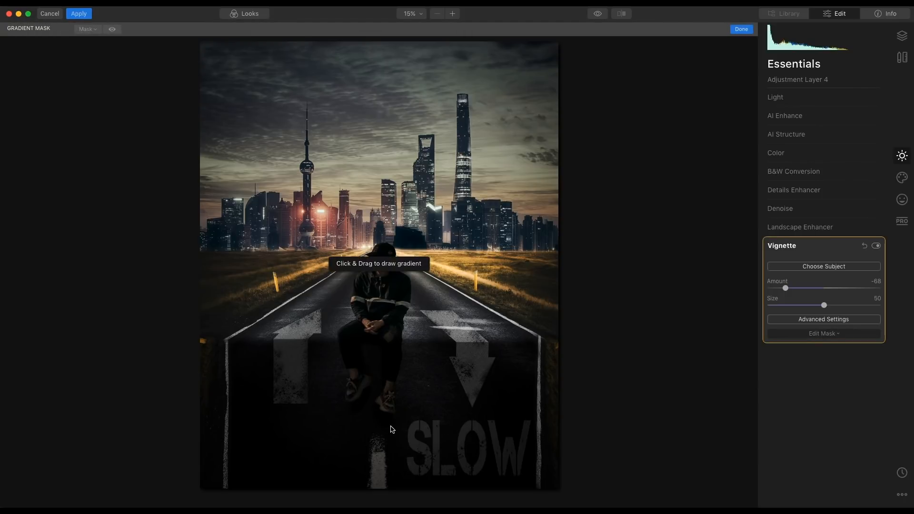
left_click_drag(393, 430, 393, 261)
left_click_drag(407, 430, 412, 339)
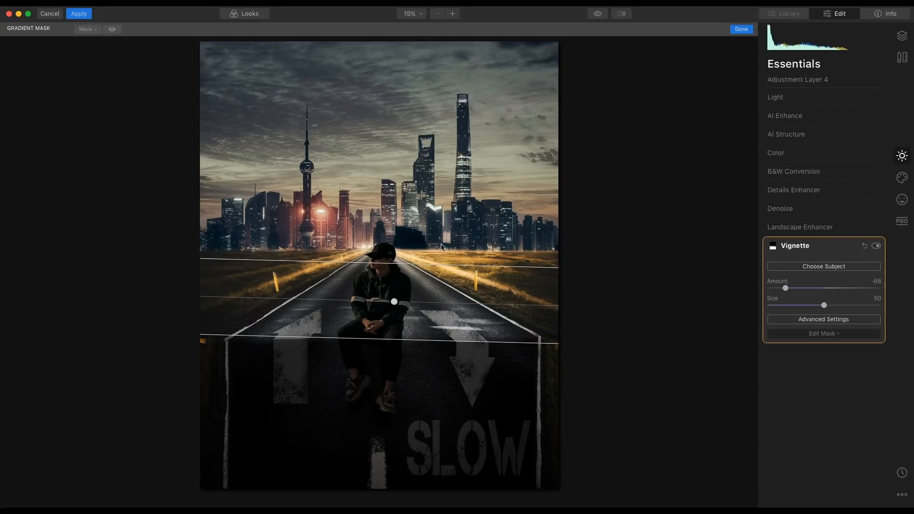
left_click_drag(457, 265, 457, 264)
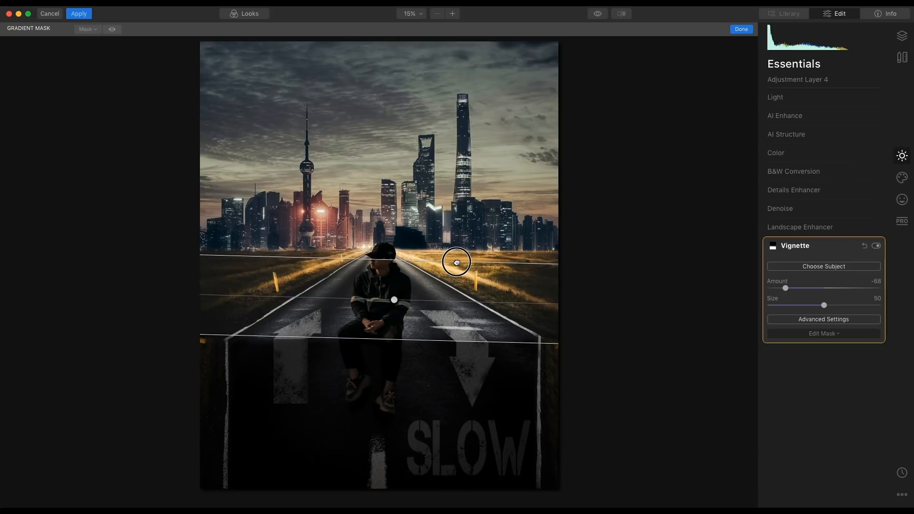
left_click_drag(468, 302, 471, 301)
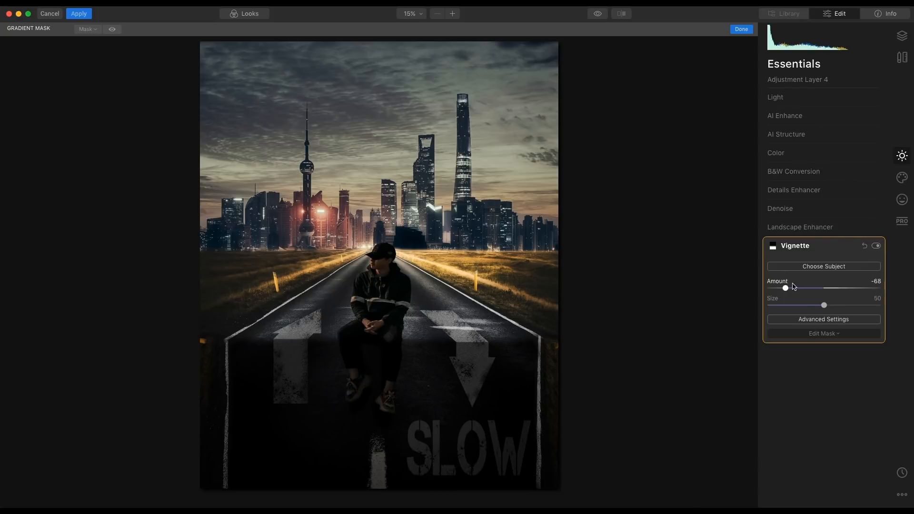
left_click(832, 335)
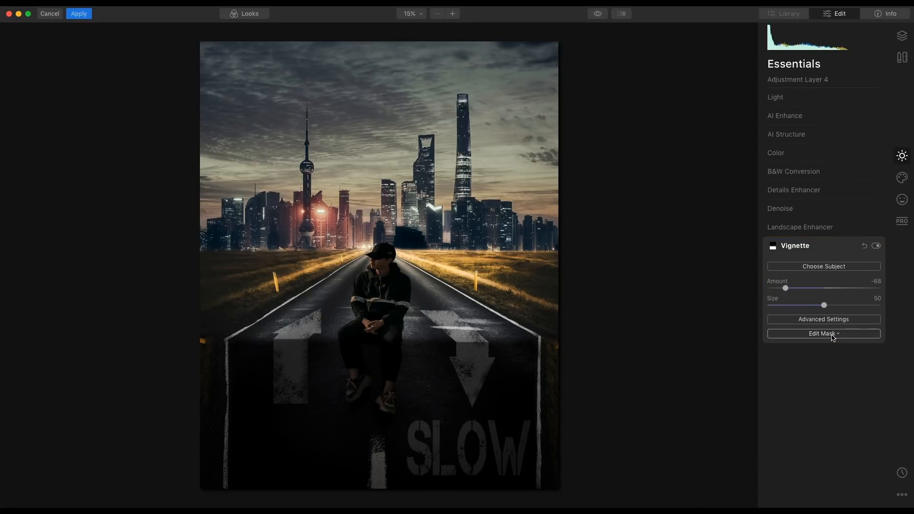
Paint the vignette back in along the upper sky with a mask brush of size 262, softness 80% and opacity 53%
left_click(832, 335)
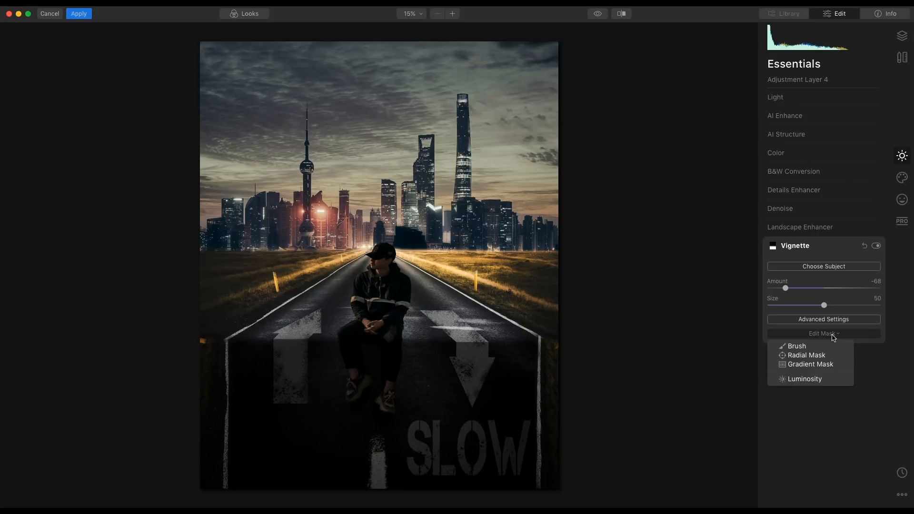
left_click(808, 347)
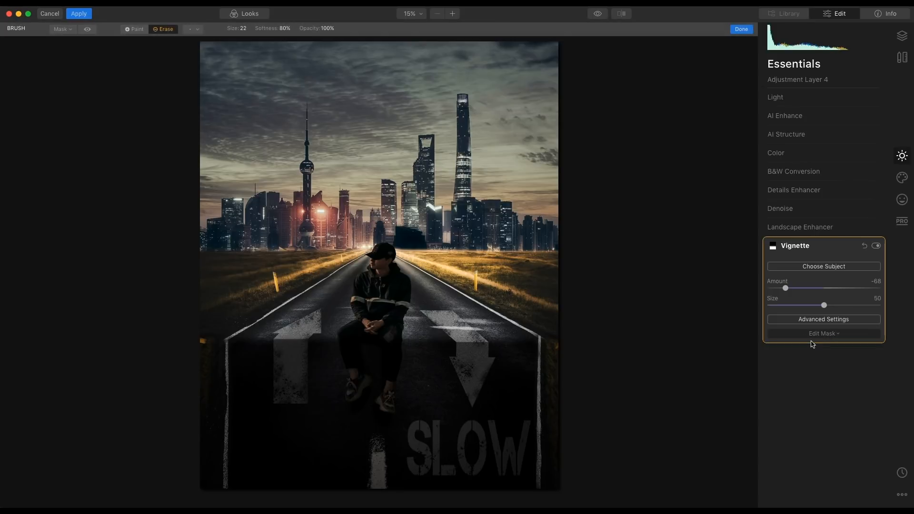
left_click(137, 30)
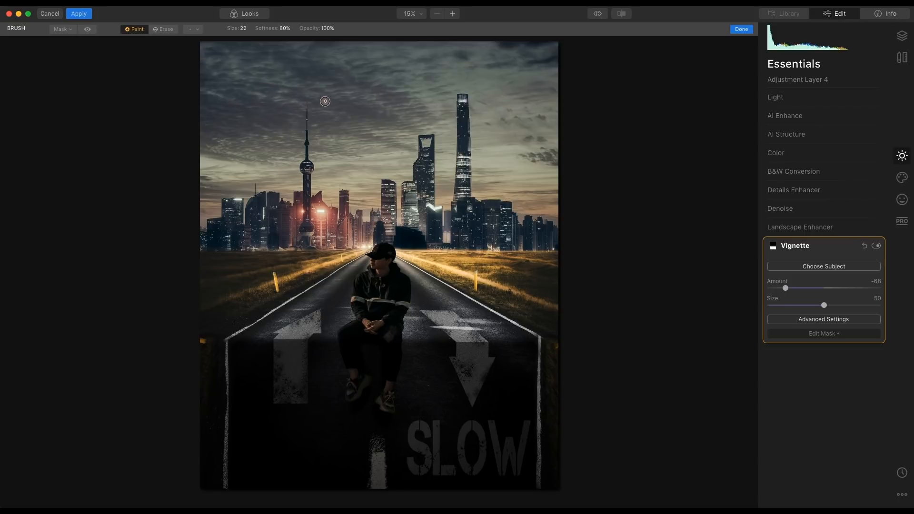
key("bracketright")
key("bracketright")
key("bracketright")
key("bracketright")
key("bracketright")
key("bracketright")
key("bracketright")
key("bracketright")
key("bracketright")
key("bracketright")
key("bracketright")
key("bracketright")
key("bracketright")
key("bracketright")
key("bracketright")
key("bracketright")
key("bracketright")
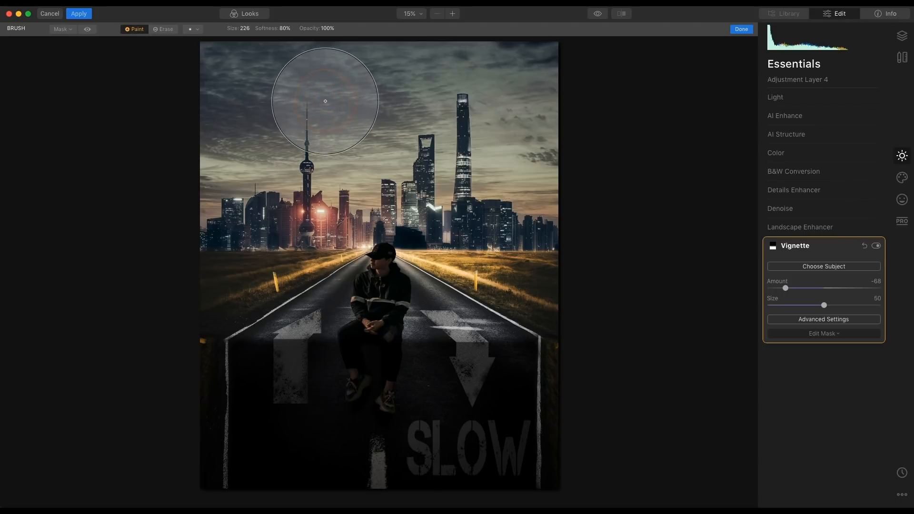
key("bracketright")
key("bracketright")
key("bracketright")
left_click(327, 28)
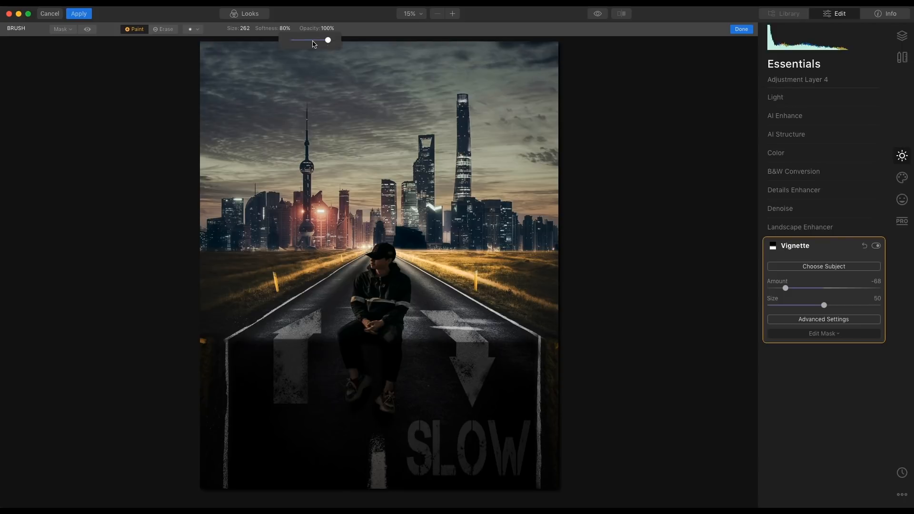
left_click(311, 40)
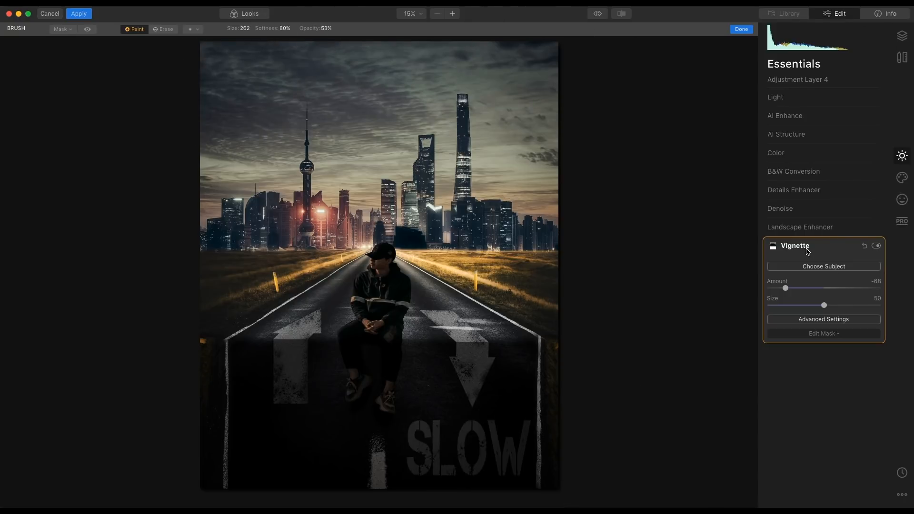
left_click(834, 343)
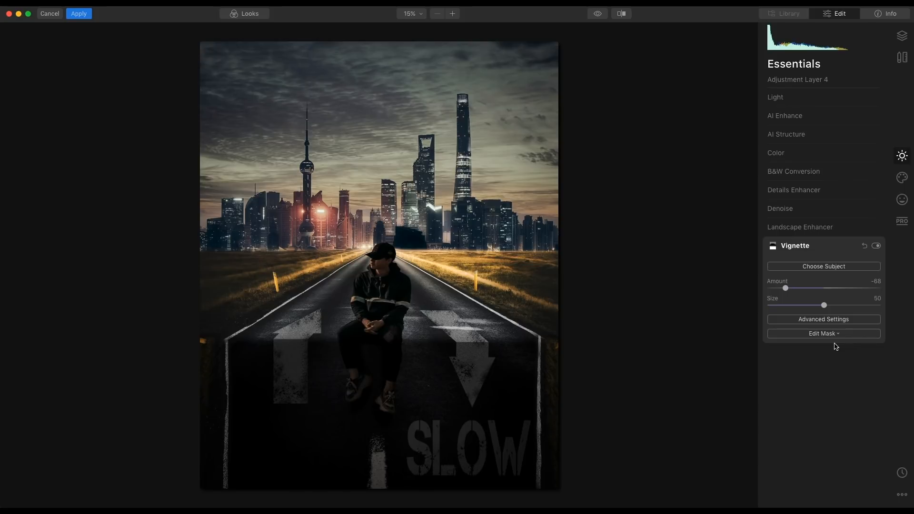
Add another adjustment layer on top and apply a Type 1 Orton Effect with an amount of 15
left_click(902, 36)
left_click(875, 65)
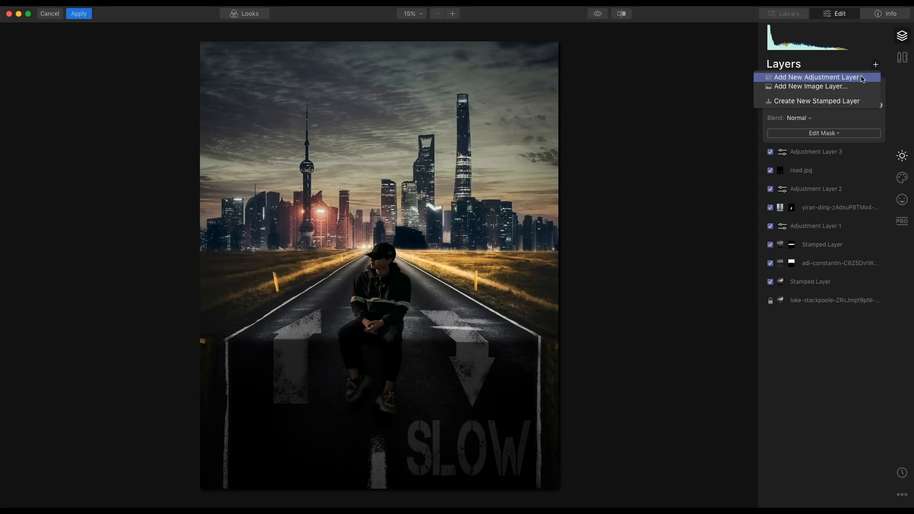
left_click(863, 78)
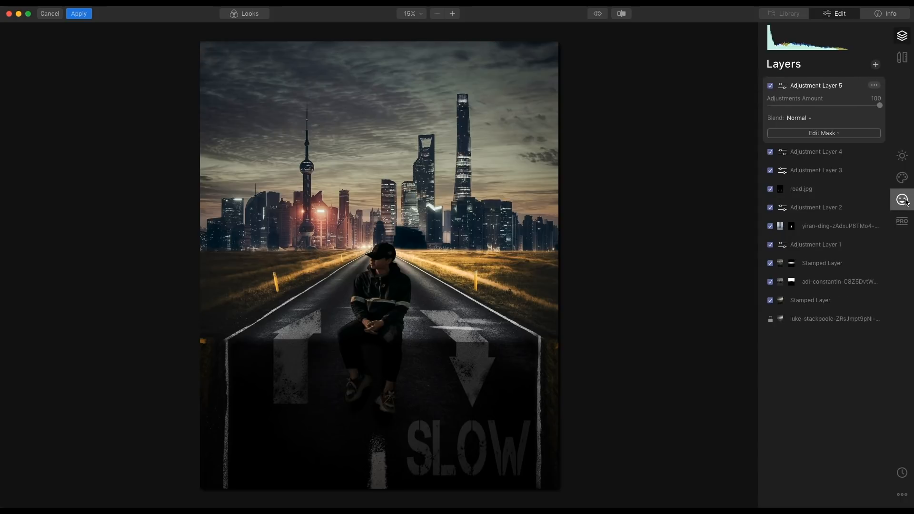
left_click(903, 201)
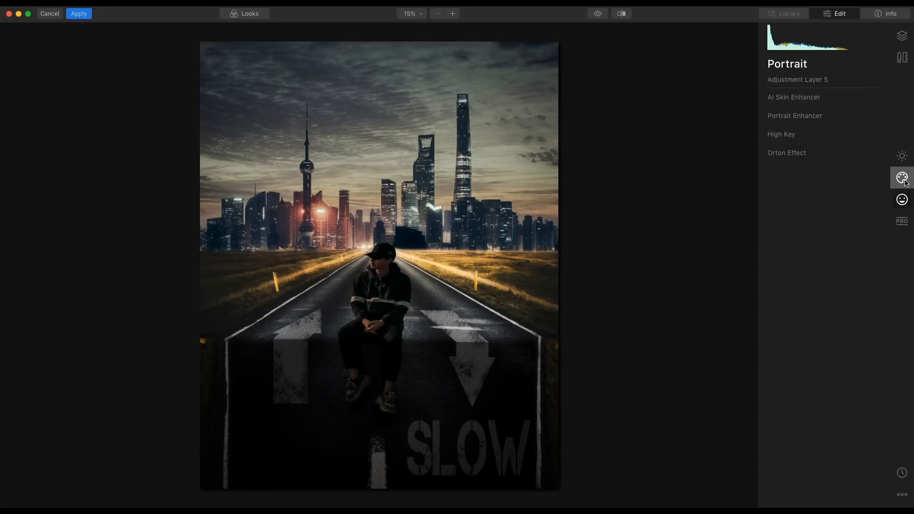
left_click(794, 153)
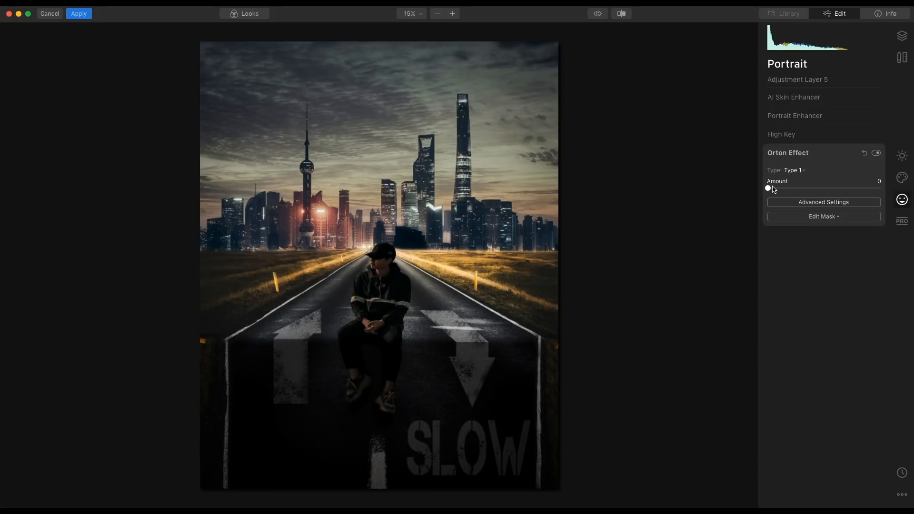
left_click_drag(768, 188, 785, 189)
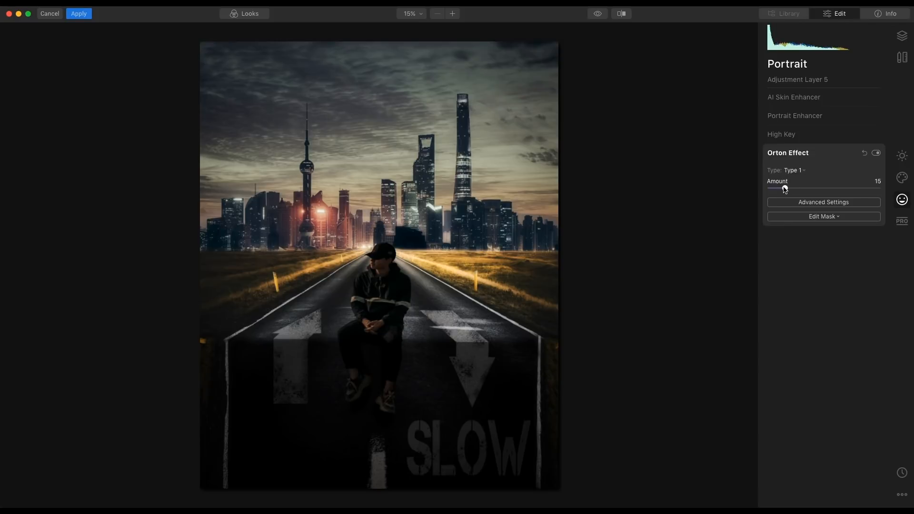
Raise the road.jpg layer's image opacity to 77 and reselect the uppermost adjustment layer
left_click(901, 36)
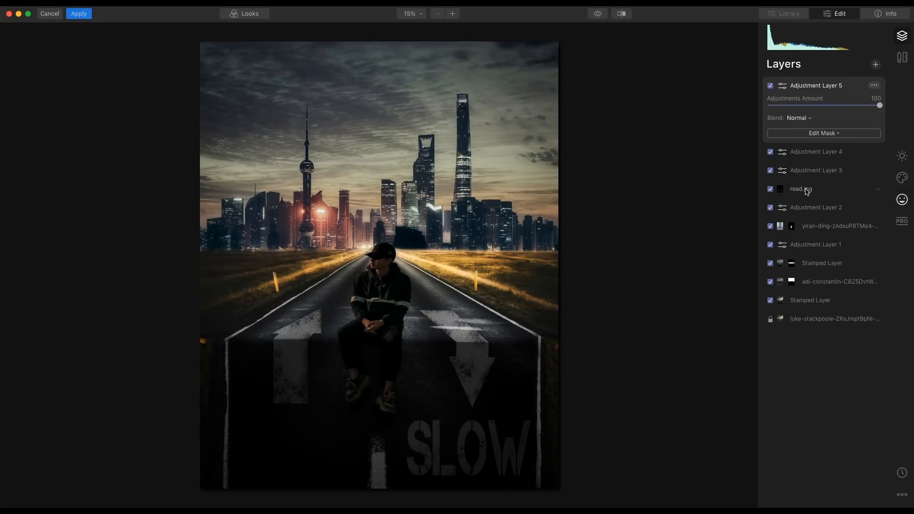
left_click(805, 189)
left_click_drag(842, 160, 856, 164)
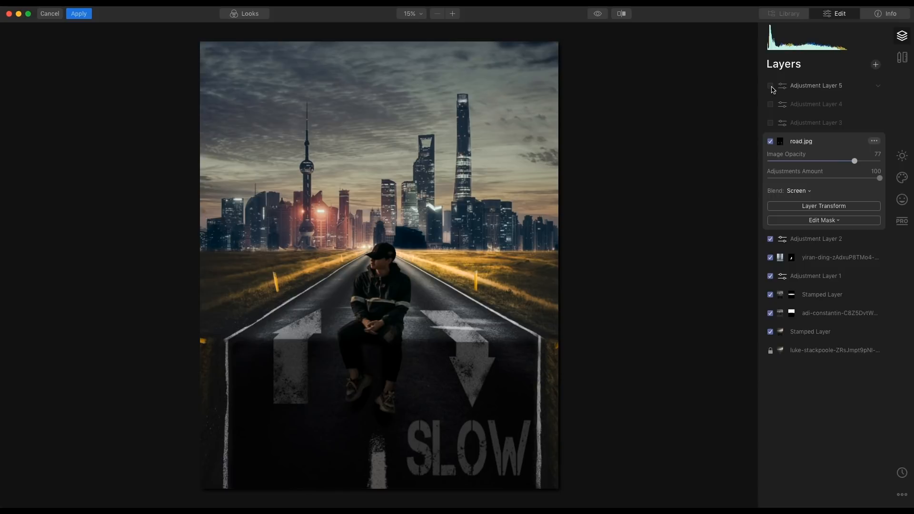
left_click(804, 85)
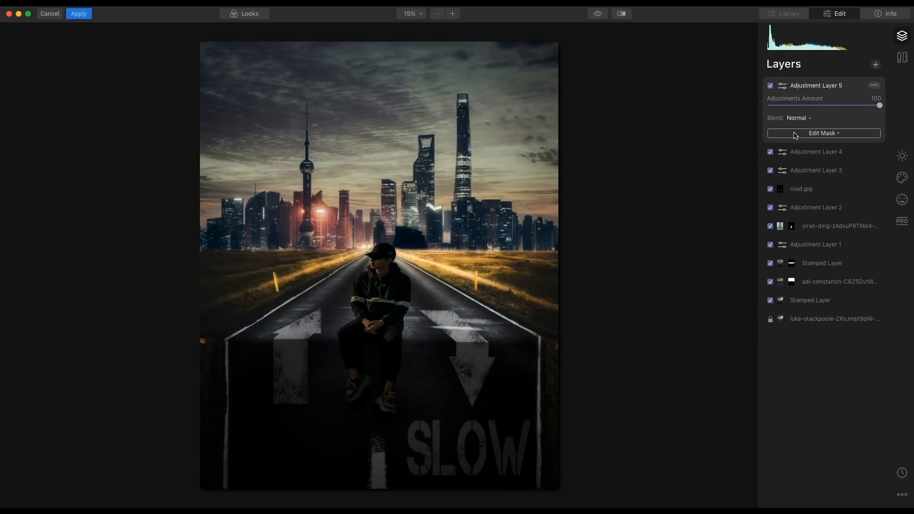